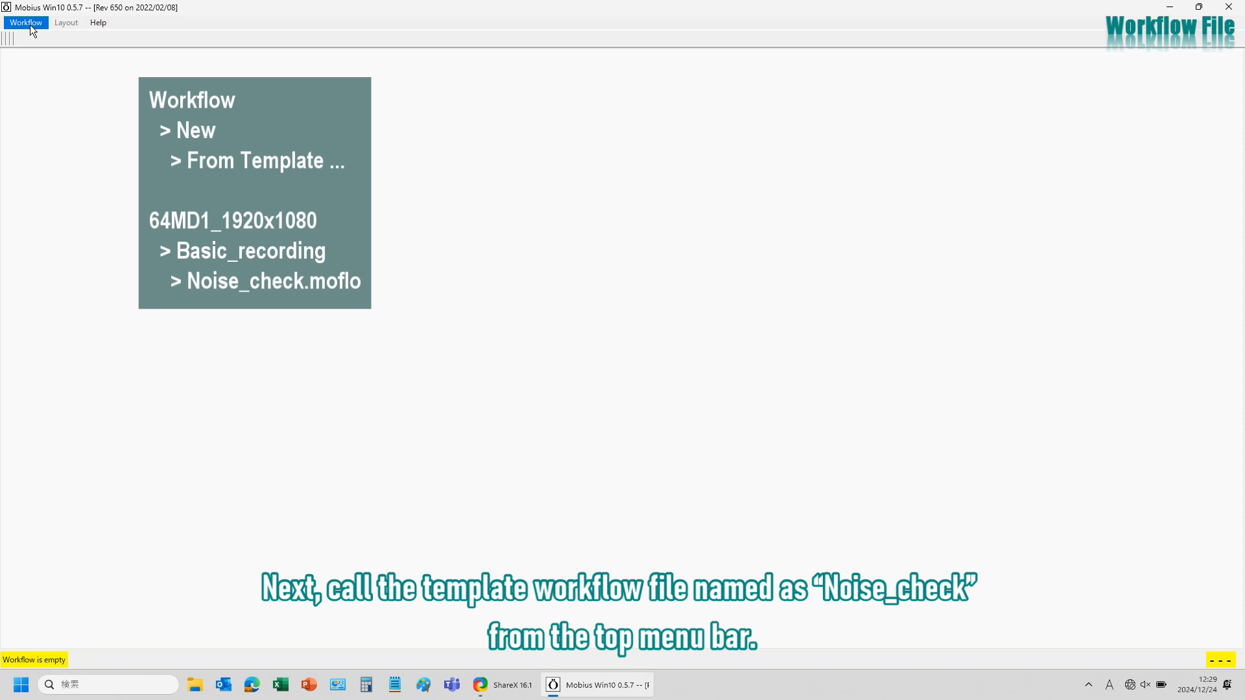
Create a new workflow from the Noise_check.moflo template in the 64MD1_1920x1080 > Basic_recording folder.
{"action": "left_click", "coordinate": [26, 23]}
{"action": "mouse_move", "coordinate": [33, 44]}
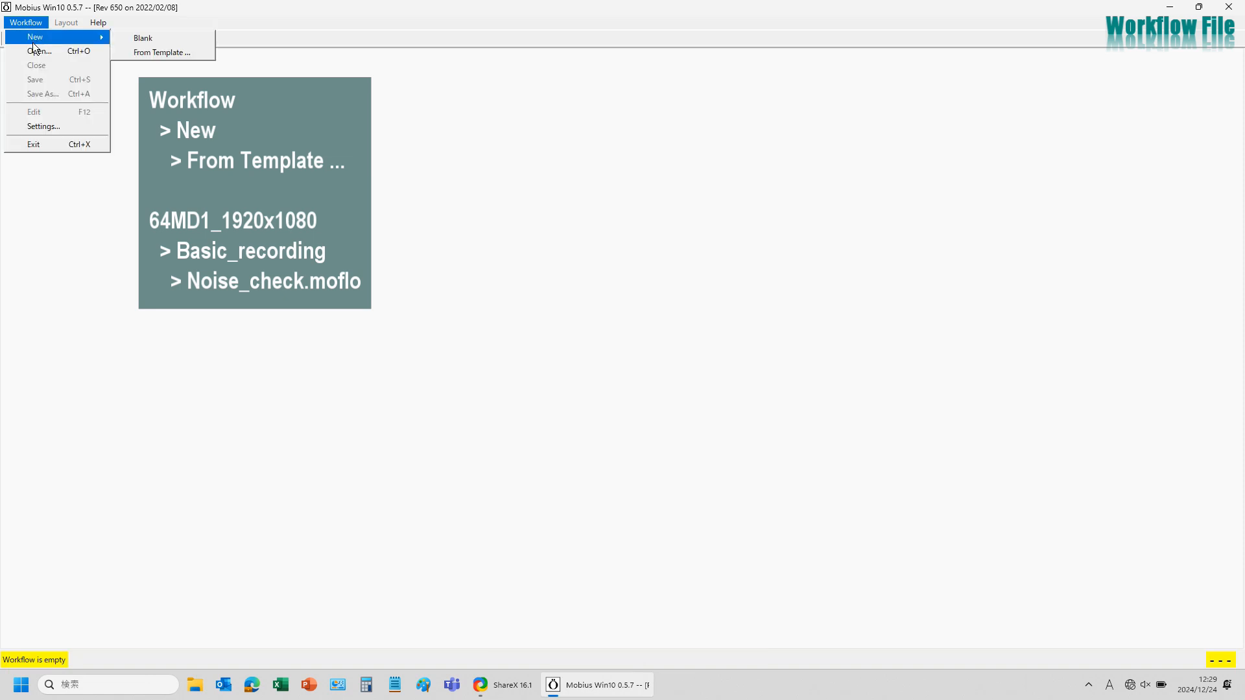
{"action": "left_click", "coordinate": [128, 50]}
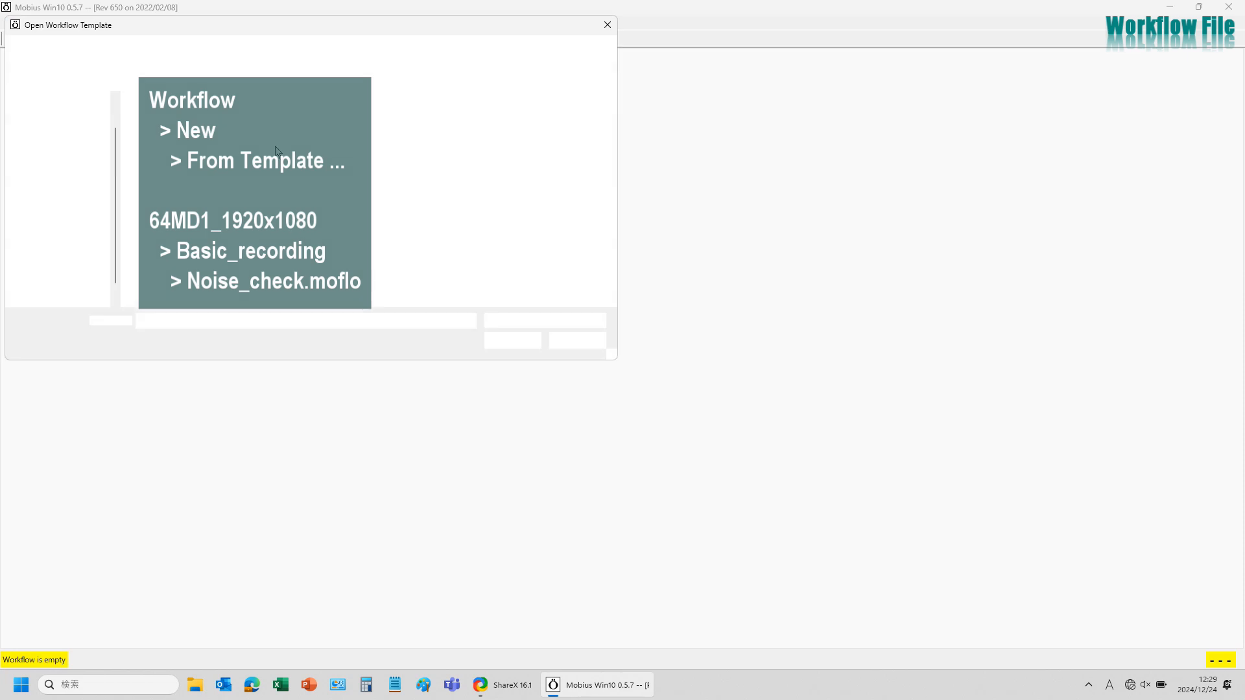
{"action": "left_click_drag", "start_coordinate": [294, 27], "coordinate": [594, 166]}
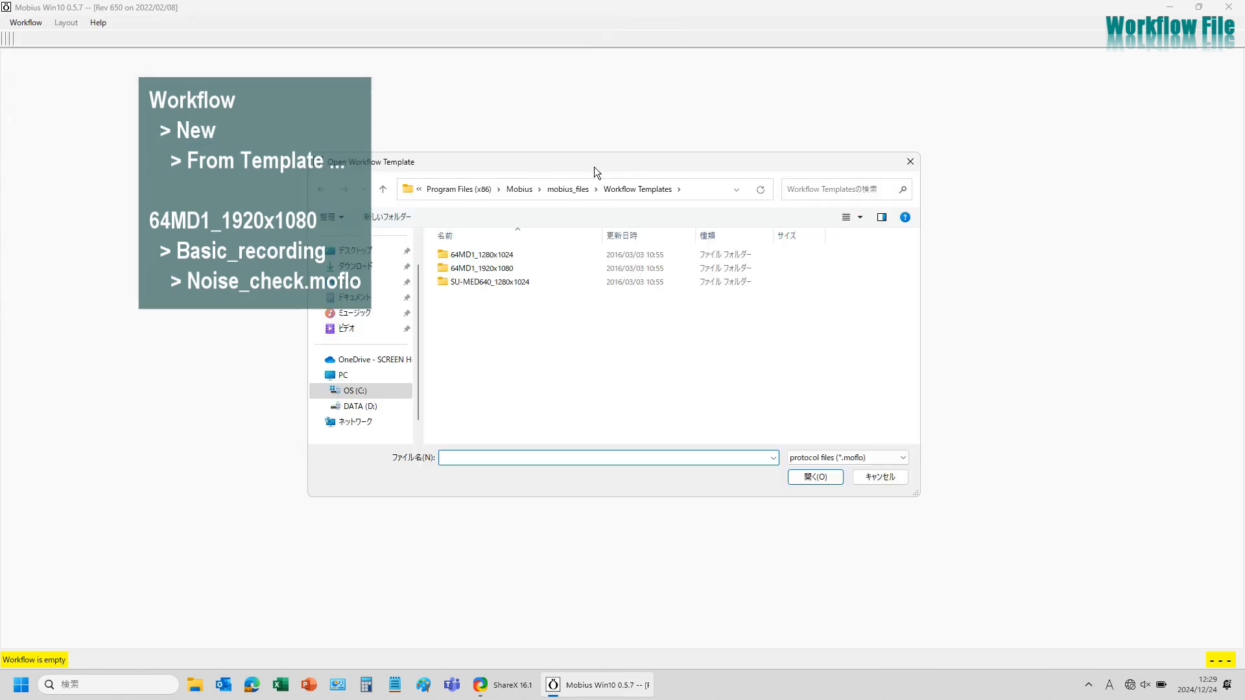
{"action": "double_click", "coordinate": [497, 275]}
{"action": "double_click", "coordinate": [496, 253]}
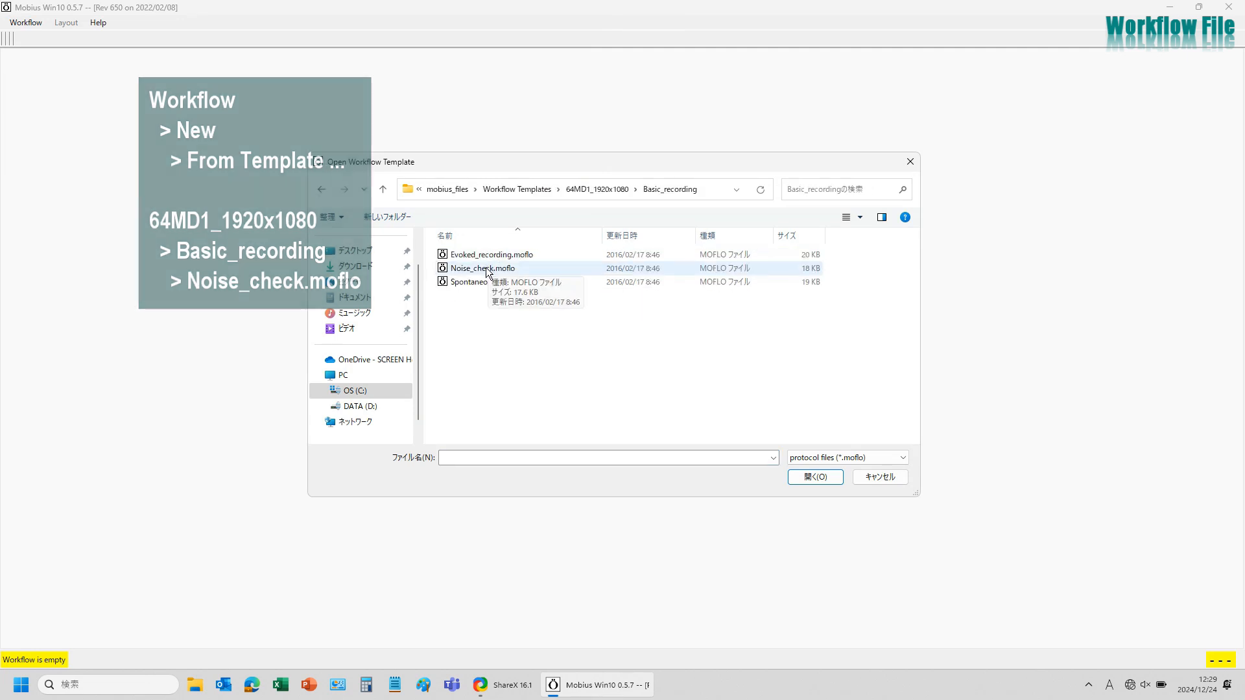
{"action": "double_click", "coordinate": [485, 268]}
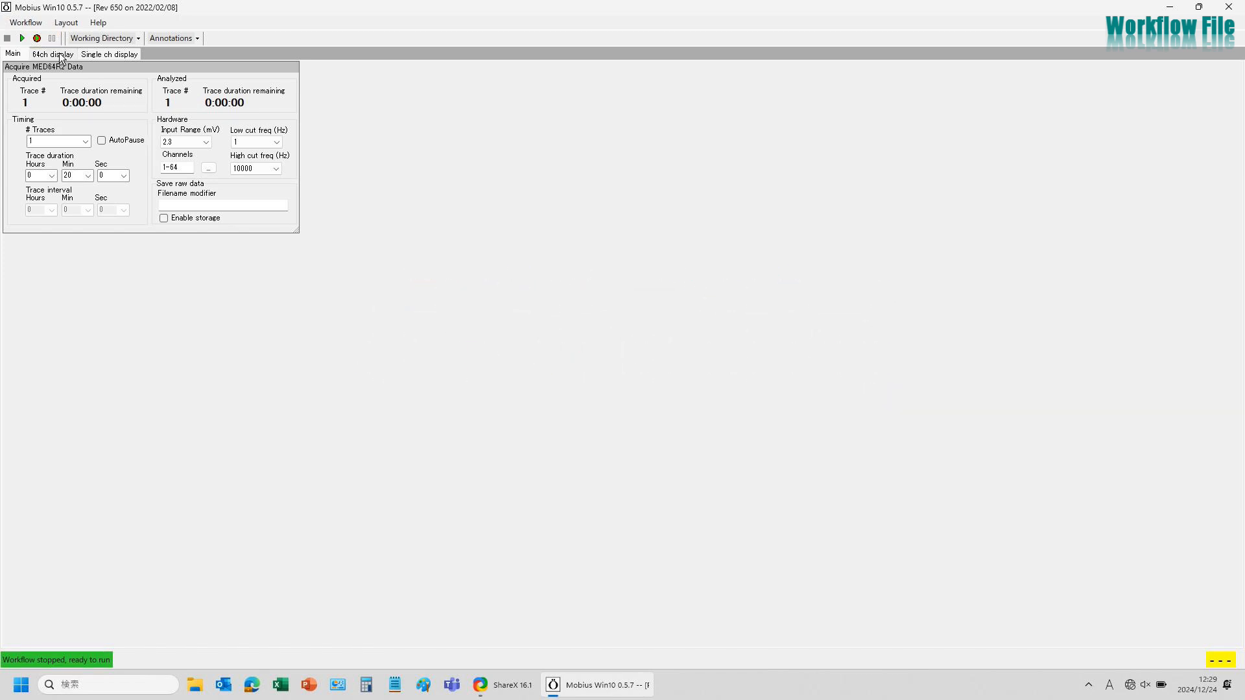
Play the workflow and stop it twice, viewing the traces in the 64ch display.
{"action": "left_click", "coordinate": [23, 39]}
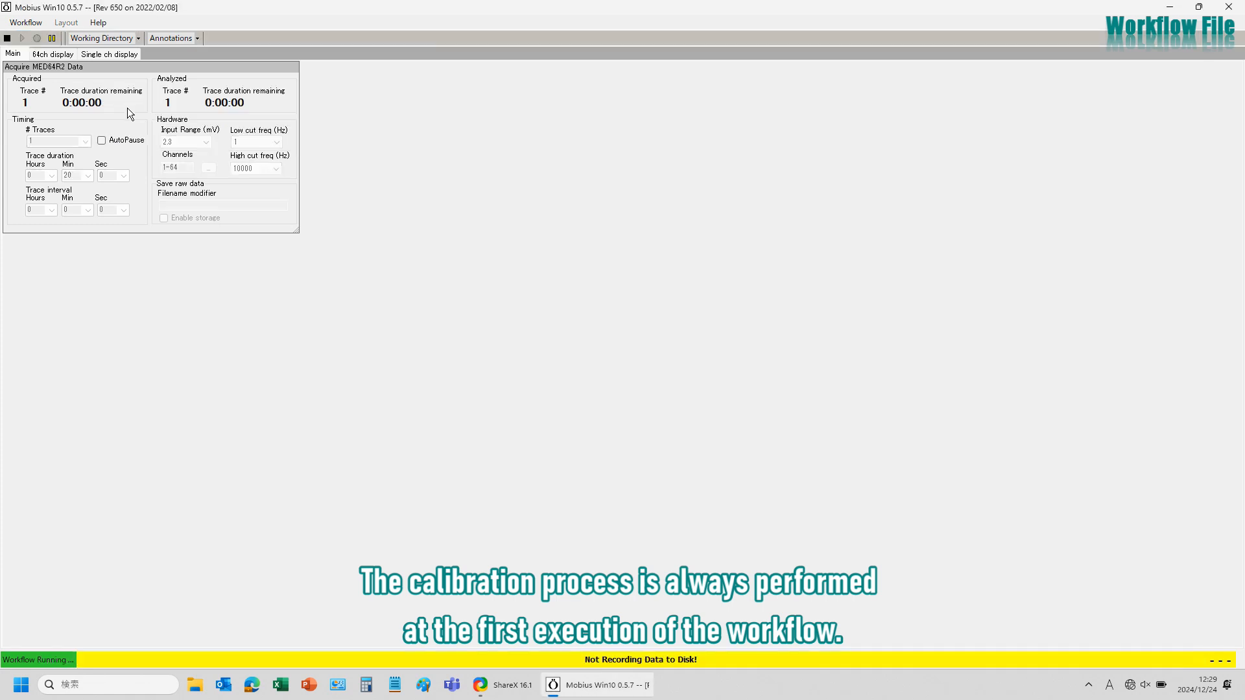
{"action": "left_click", "coordinate": [55, 55]}
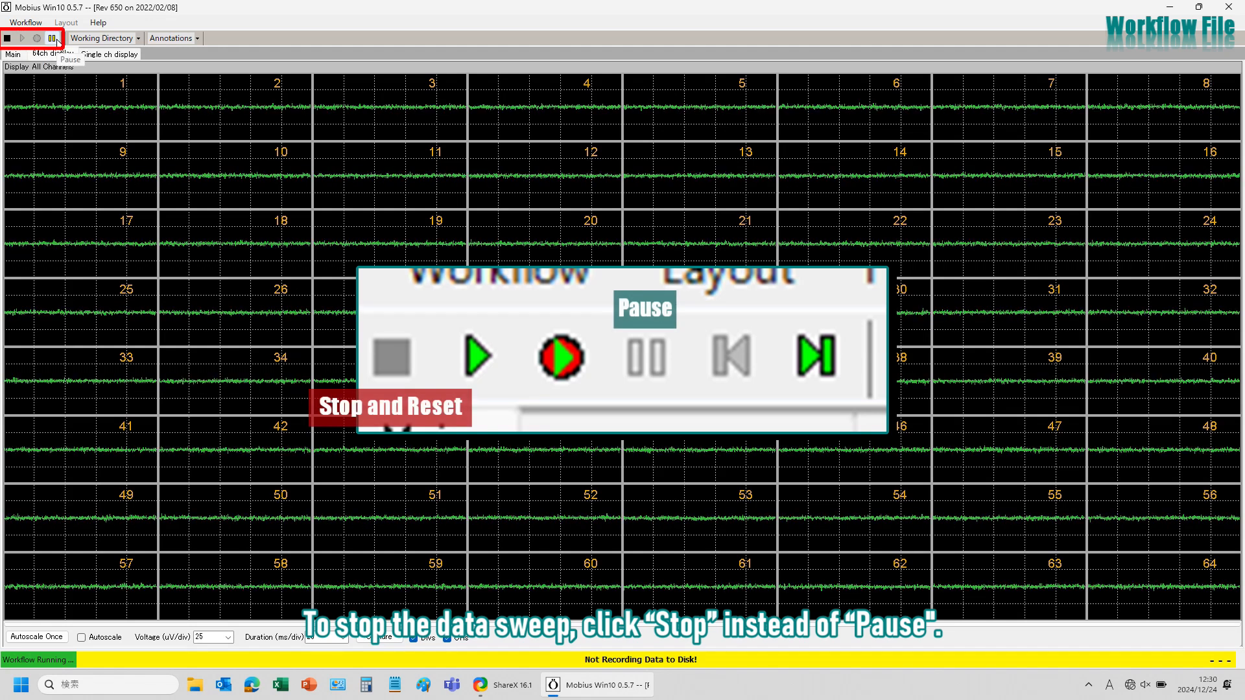
{"action": "left_click", "coordinate": [9, 39]}
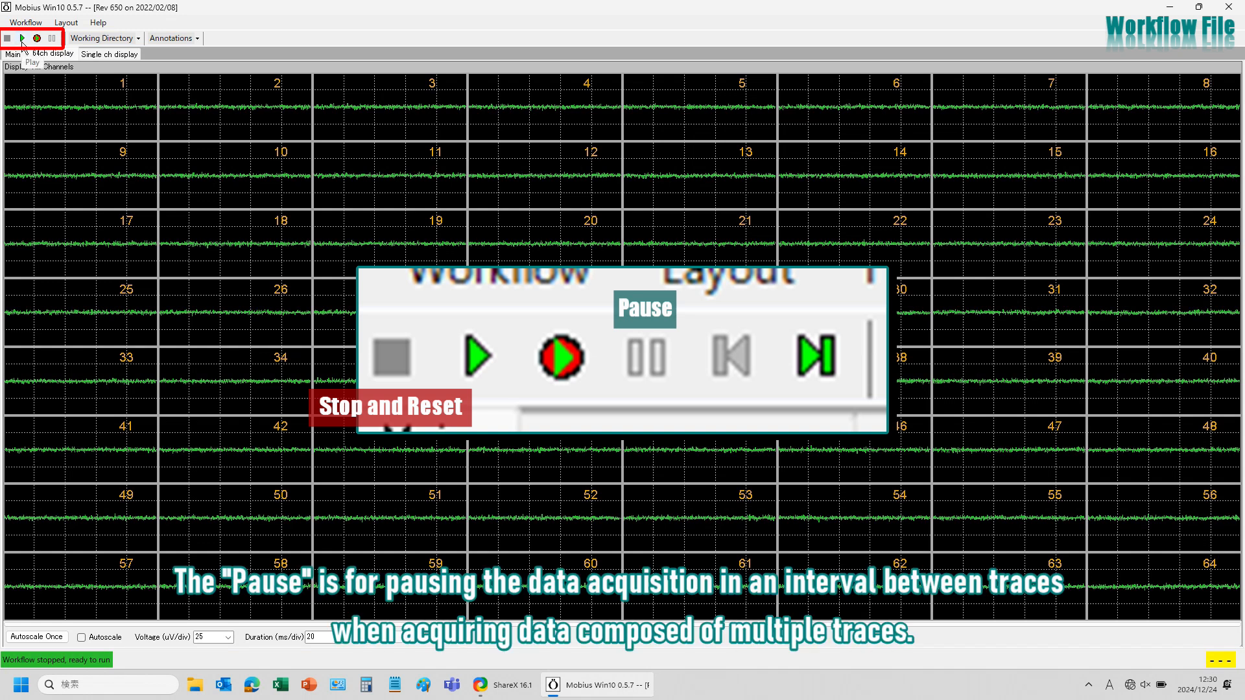
{"action": "left_click", "coordinate": [22, 39]}
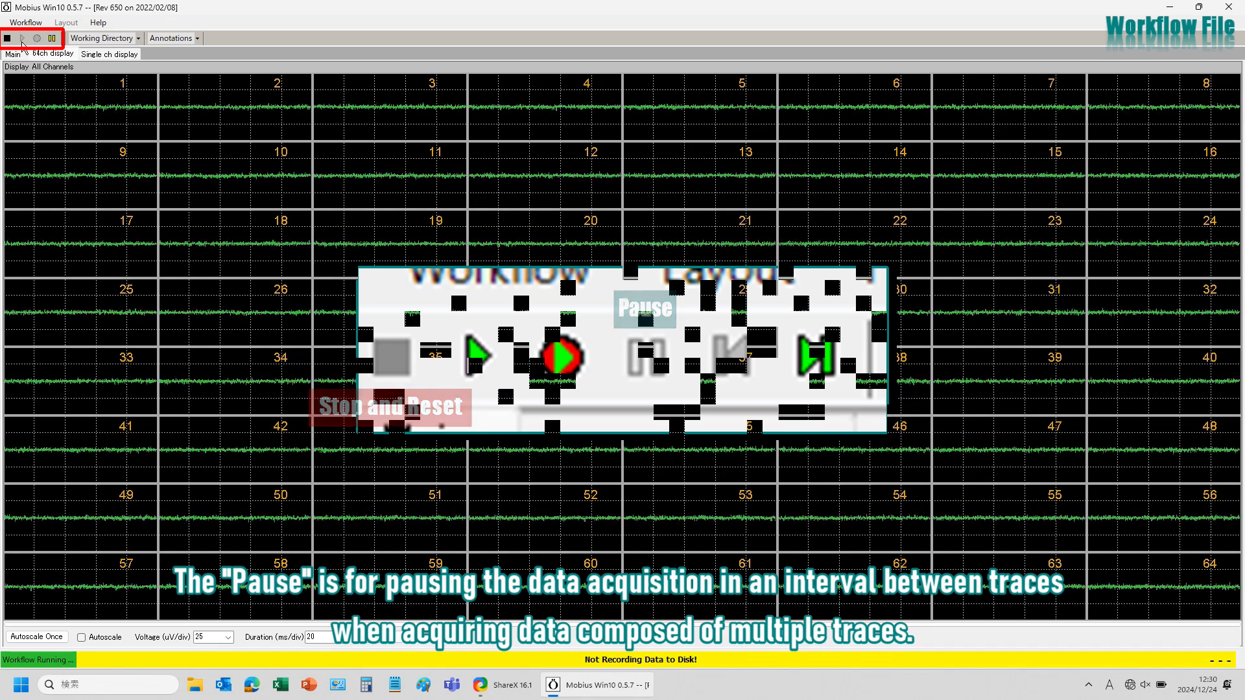
{"action": "left_click", "coordinate": [11, 41]}
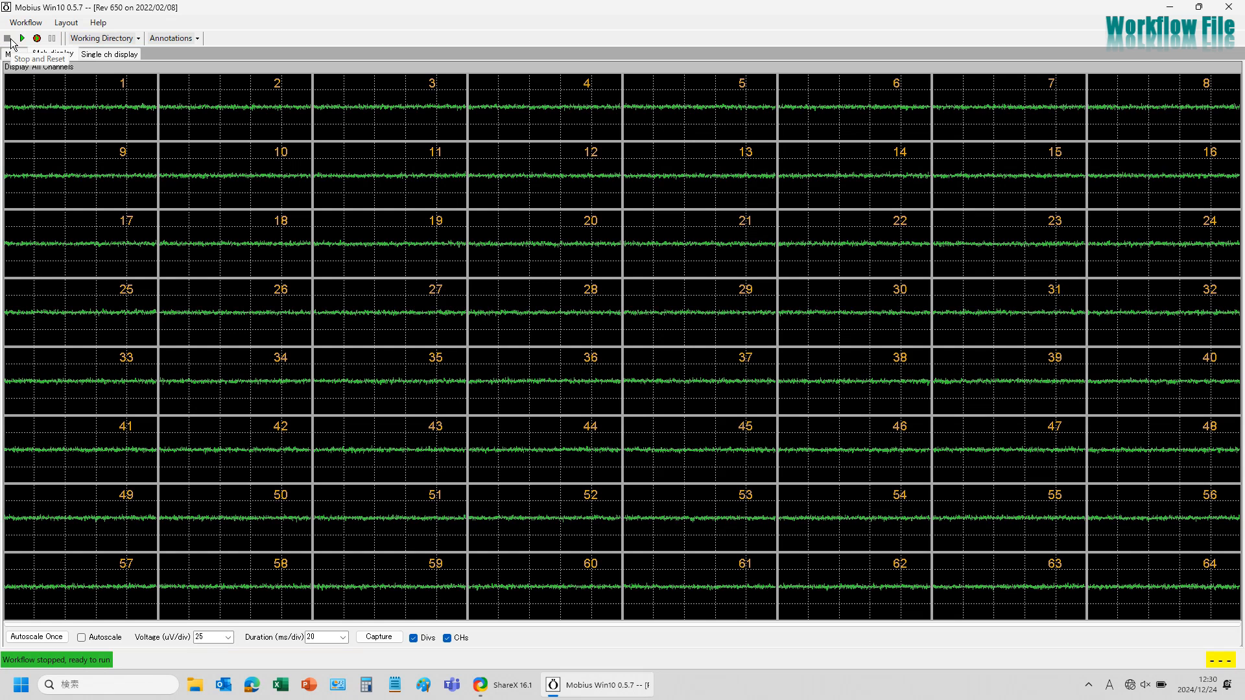
Open a second workflow alongside the current one from the Noise_check.moflo template in 64MD1_1920x1080 > Basic_recording.
{"action": "left_click", "coordinate": [24, 22]}
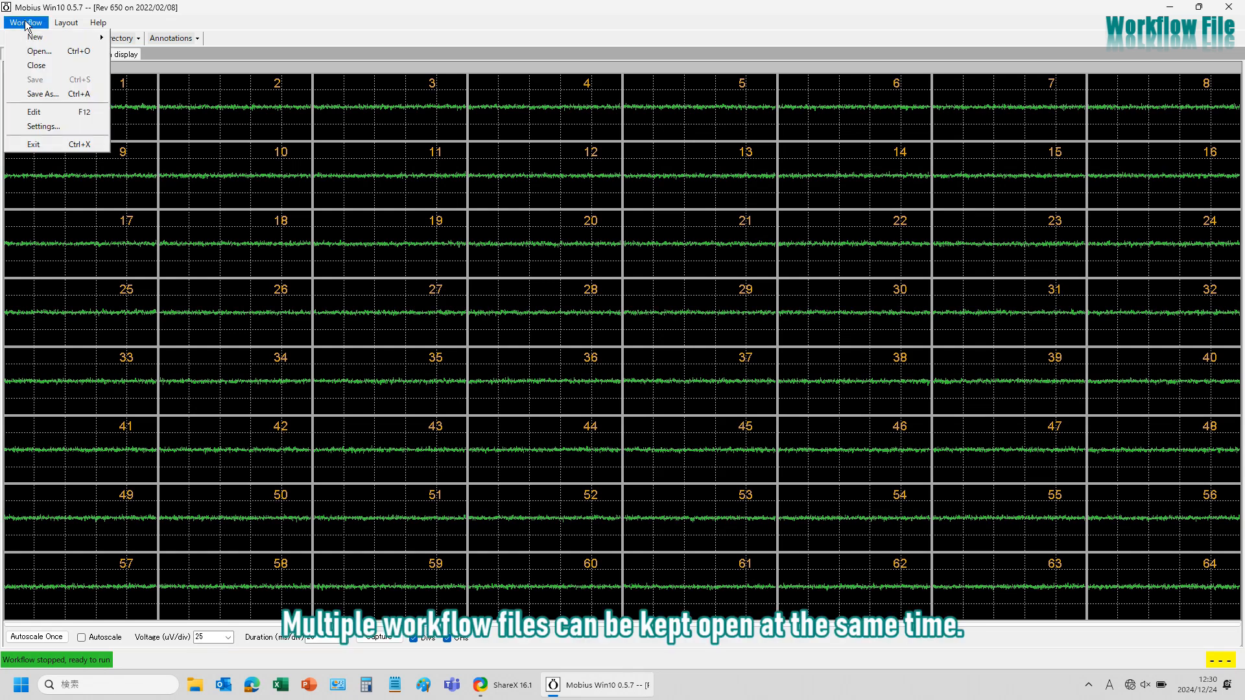
{"action": "mouse_move", "coordinate": [26, 40]}
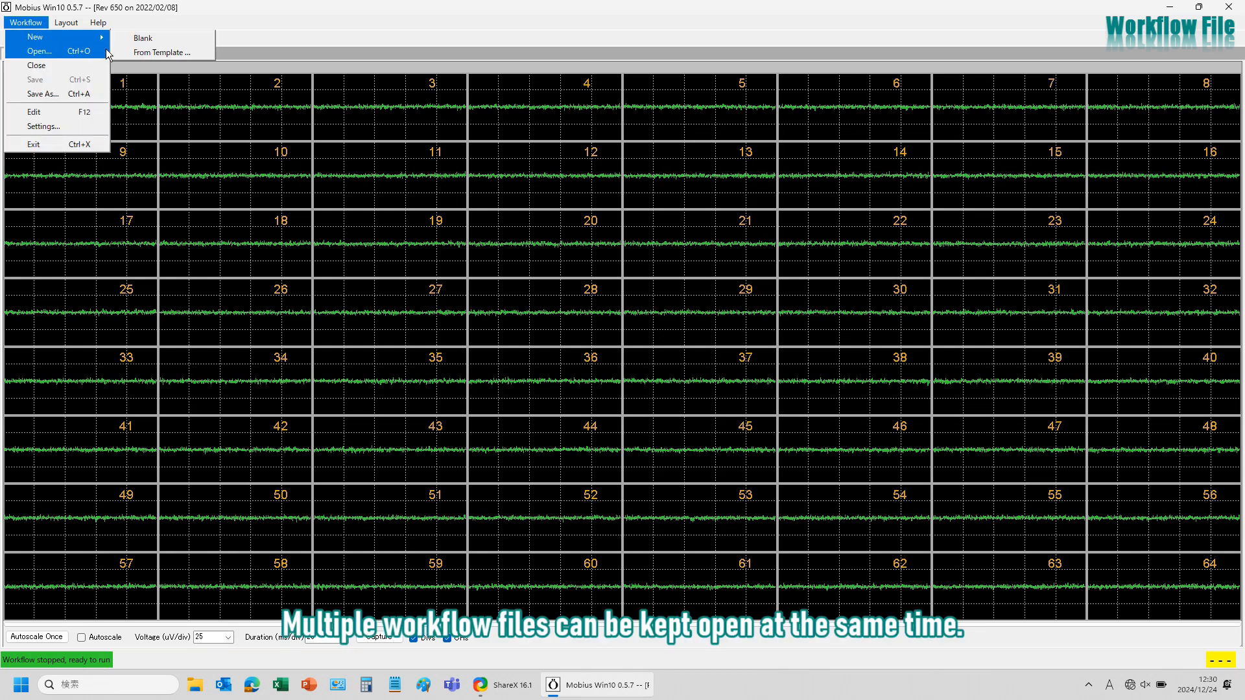
{"action": "left_click", "coordinate": [129, 53]}
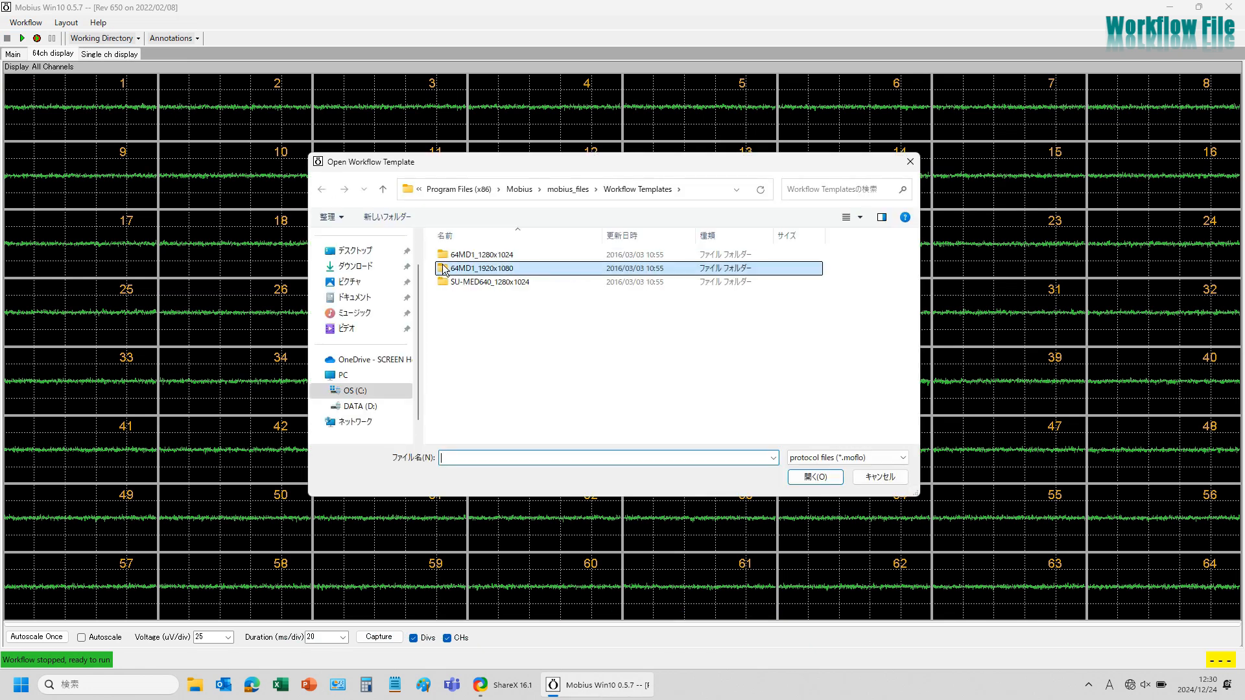
{"action": "double_click", "coordinate": [445, 268]}
{"action": "double_click", "coordinate": [454, 258]}
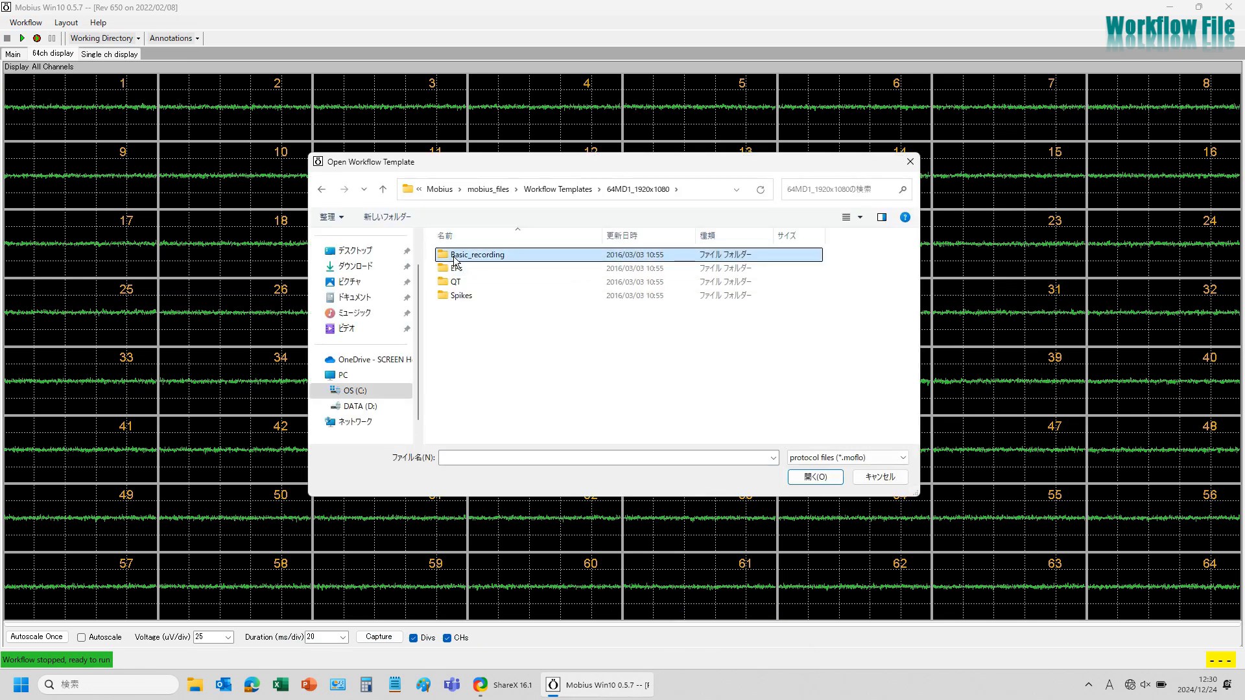
{"action": "left_click", "coordinate": [453, 273]}
{"action": "double_click", "coordinate": [452, 272]}
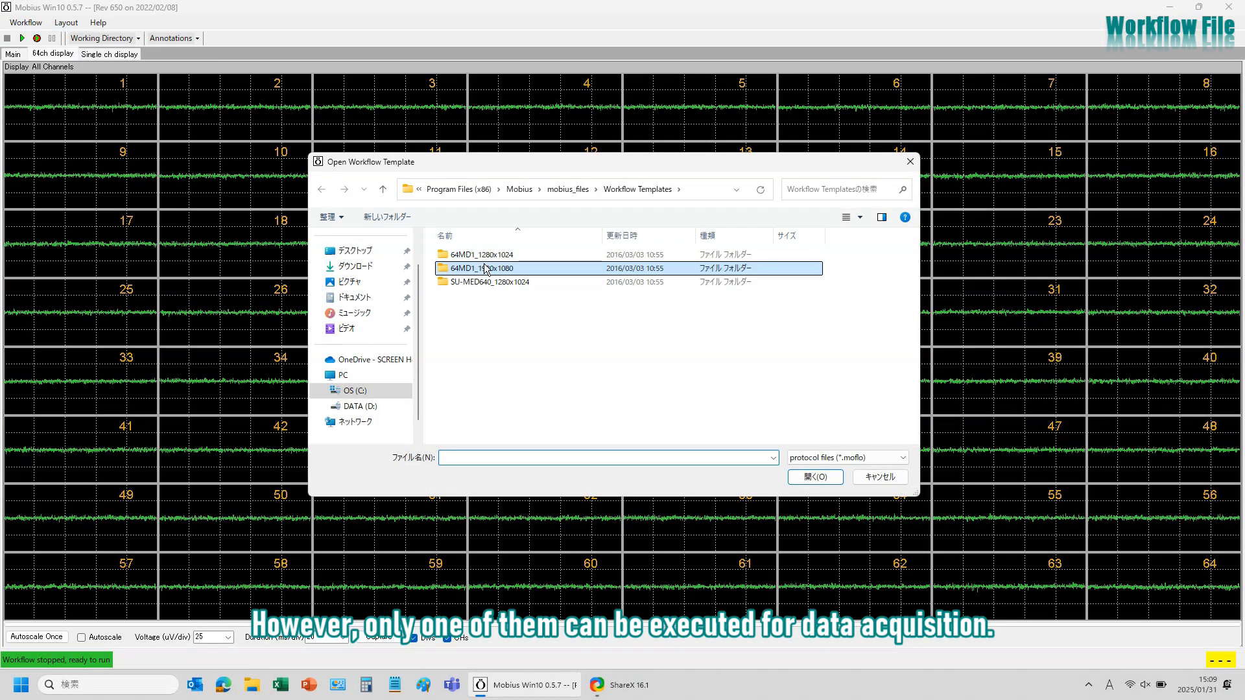
{"action": "double_click", "coordinate": [482, 268]}
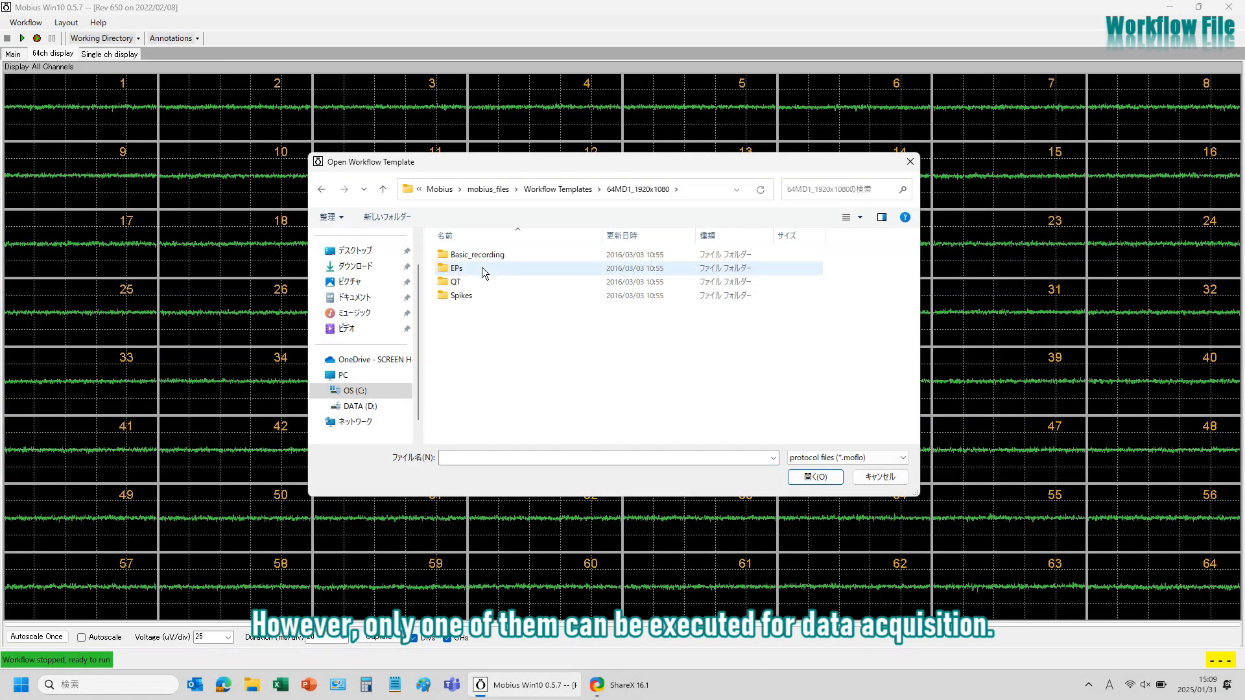
{"action": "double_click", "coordinate": [484, 256]}
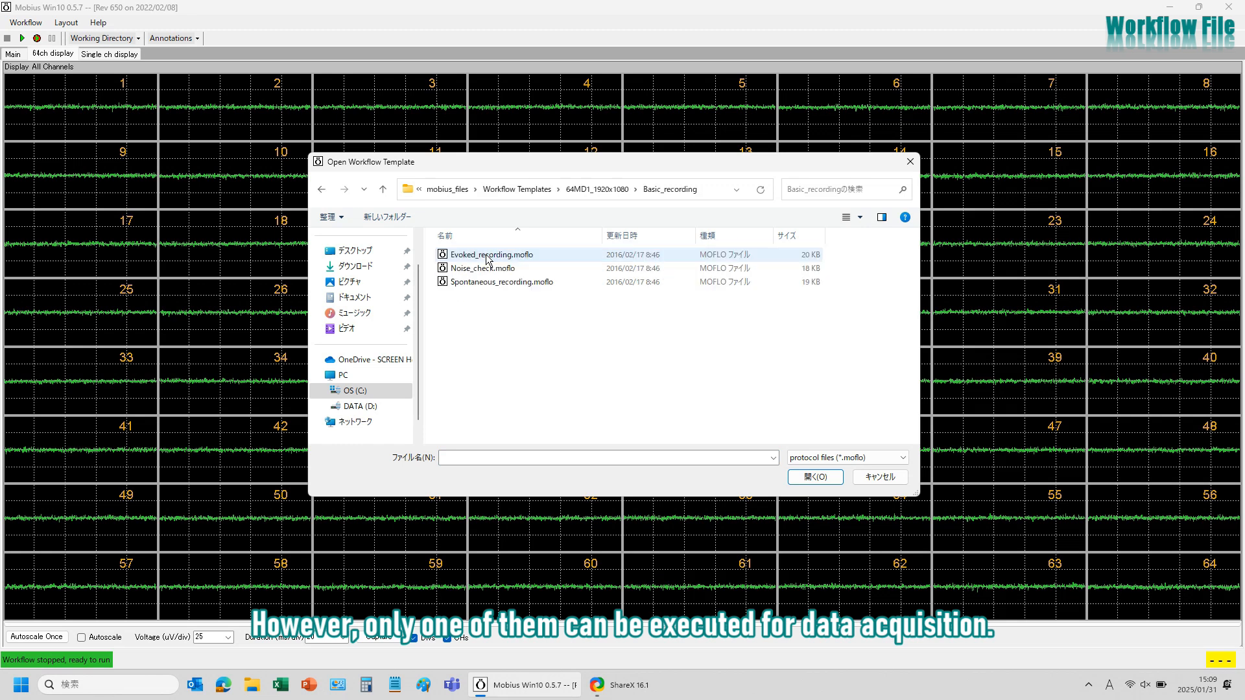
{"action": "double_click", "coordinate": [482, 268]}
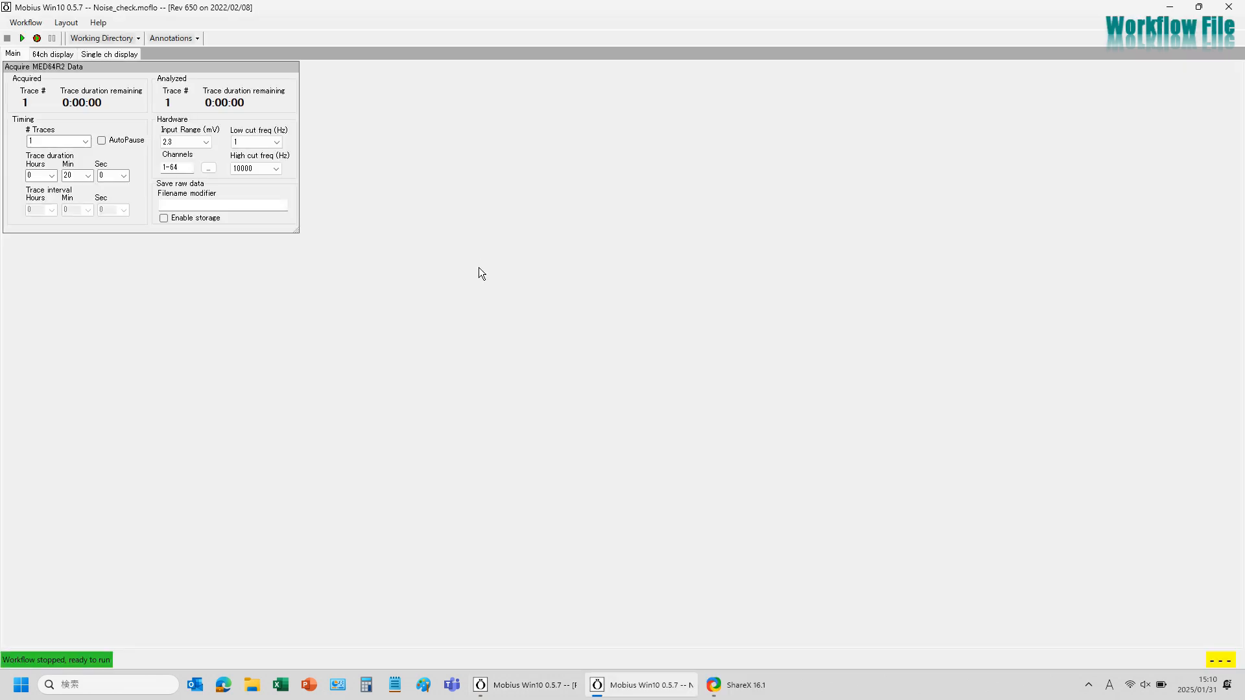
Play the workflow in the first Mobius window and try to play the second window's Noise_check workflow at the same time.
{"action": "left_click", "coordinate": [526, 685]}
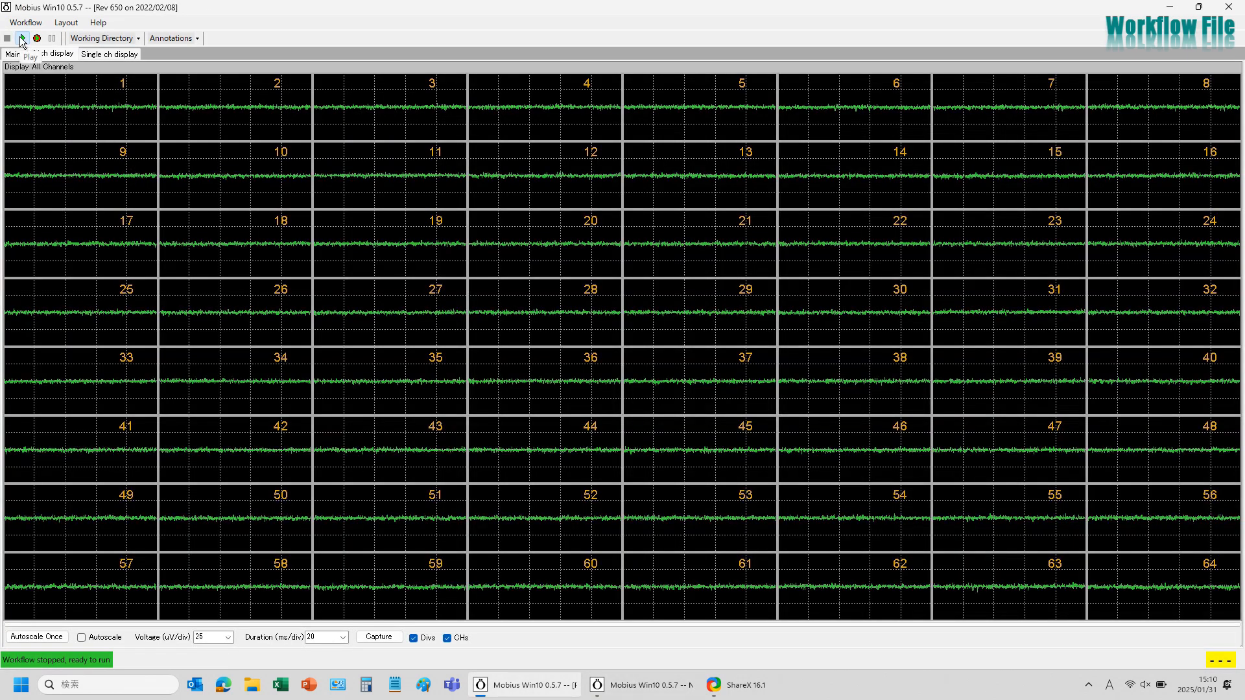
{"action": "left_click", "coordinate": [22, 39]}
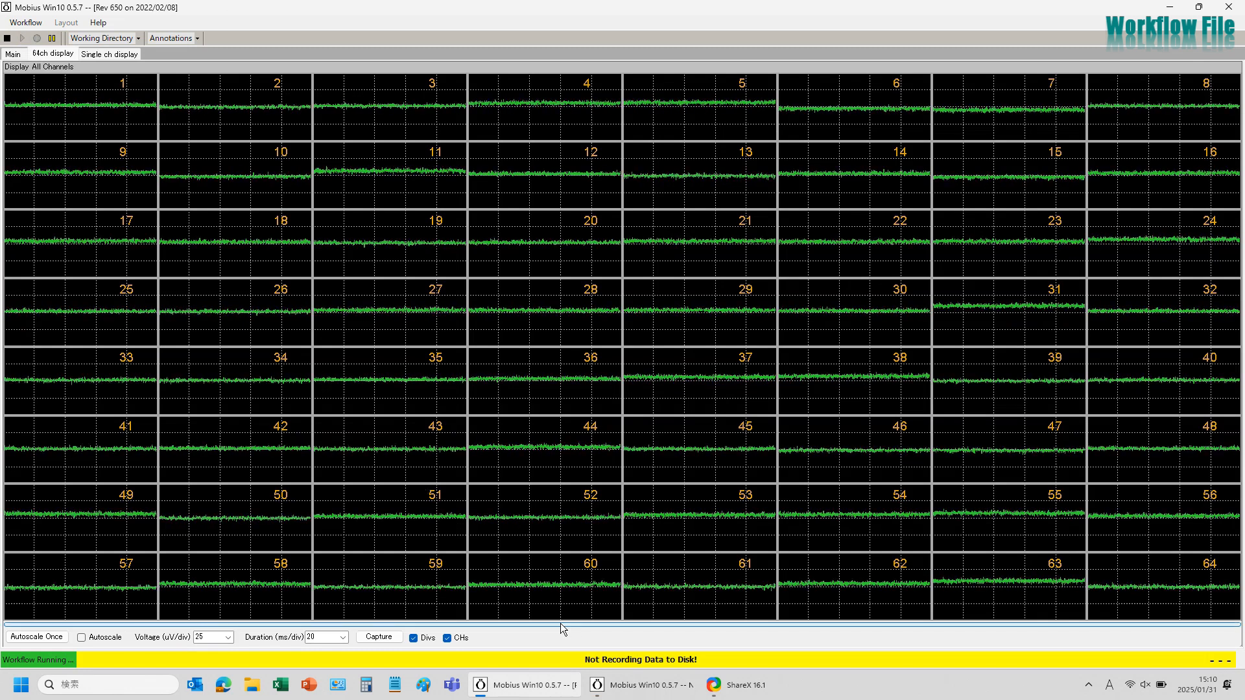
{"action": "left_click", "coordinate": [643, 684]}
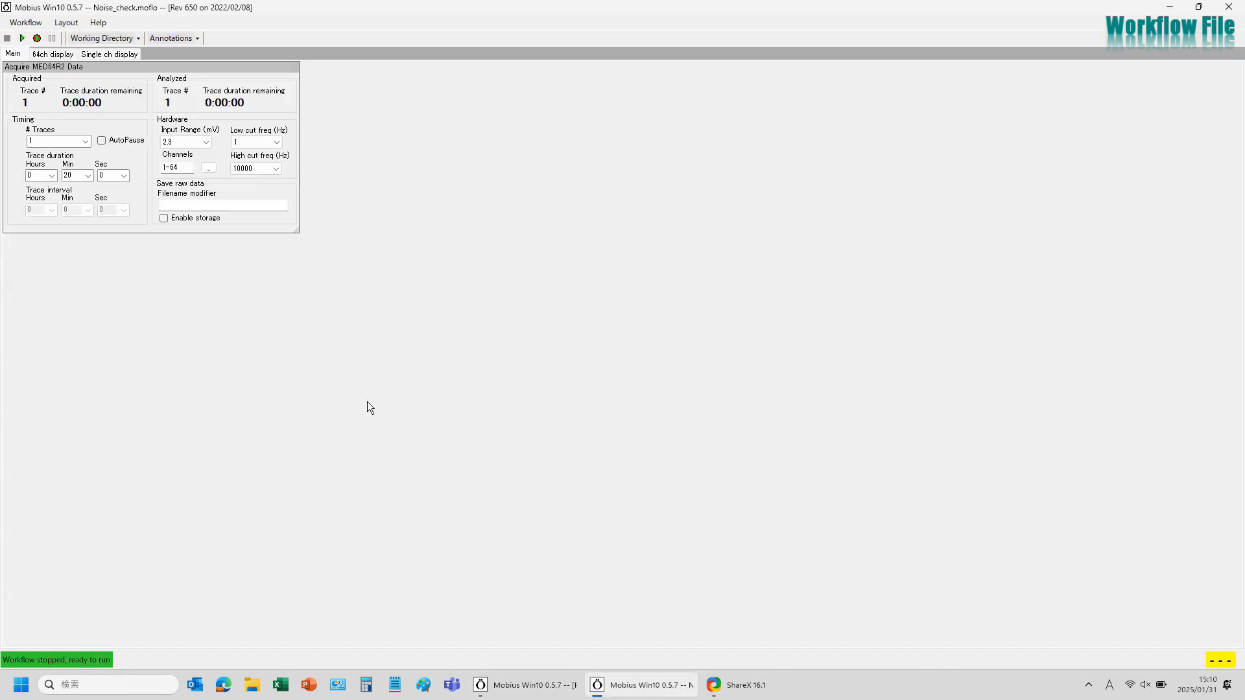
{"action": "left_click", "coordinate": [23, 39]}
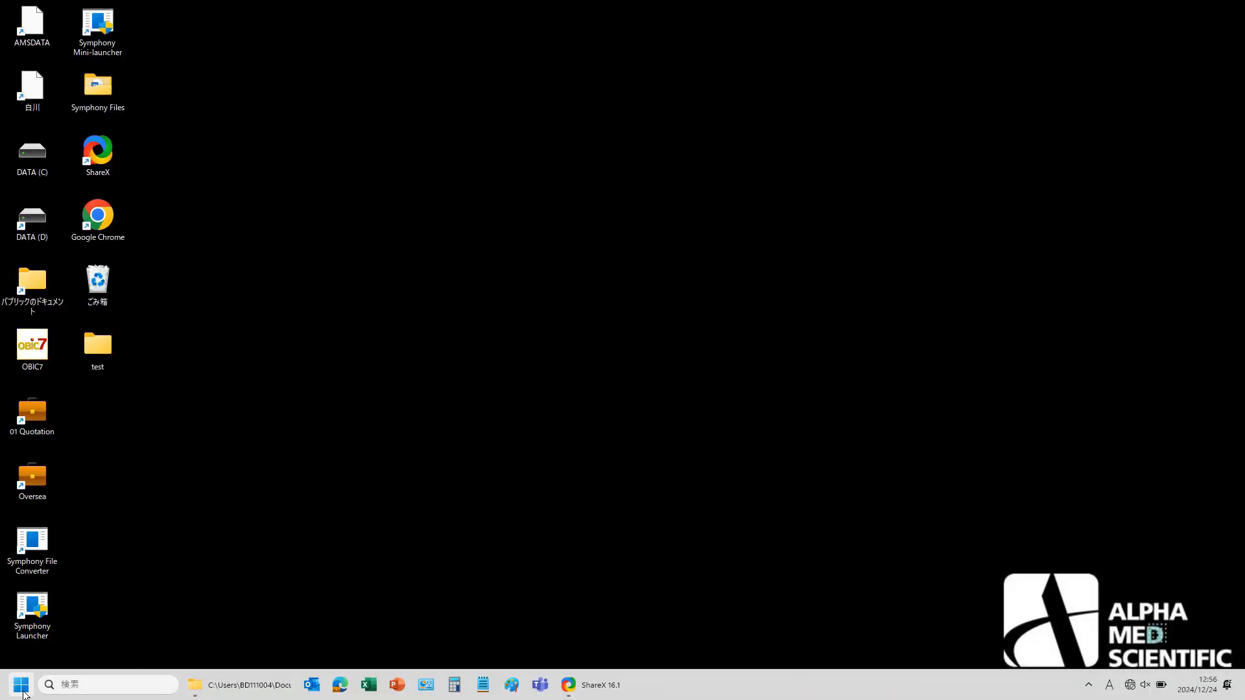
Launch Mobius and create a new workflow from the Noise_check.moflo template in 64MD1_1920x1080 > Basic_recording.
{"action": "left_click", "coordinate": [23, 692]}
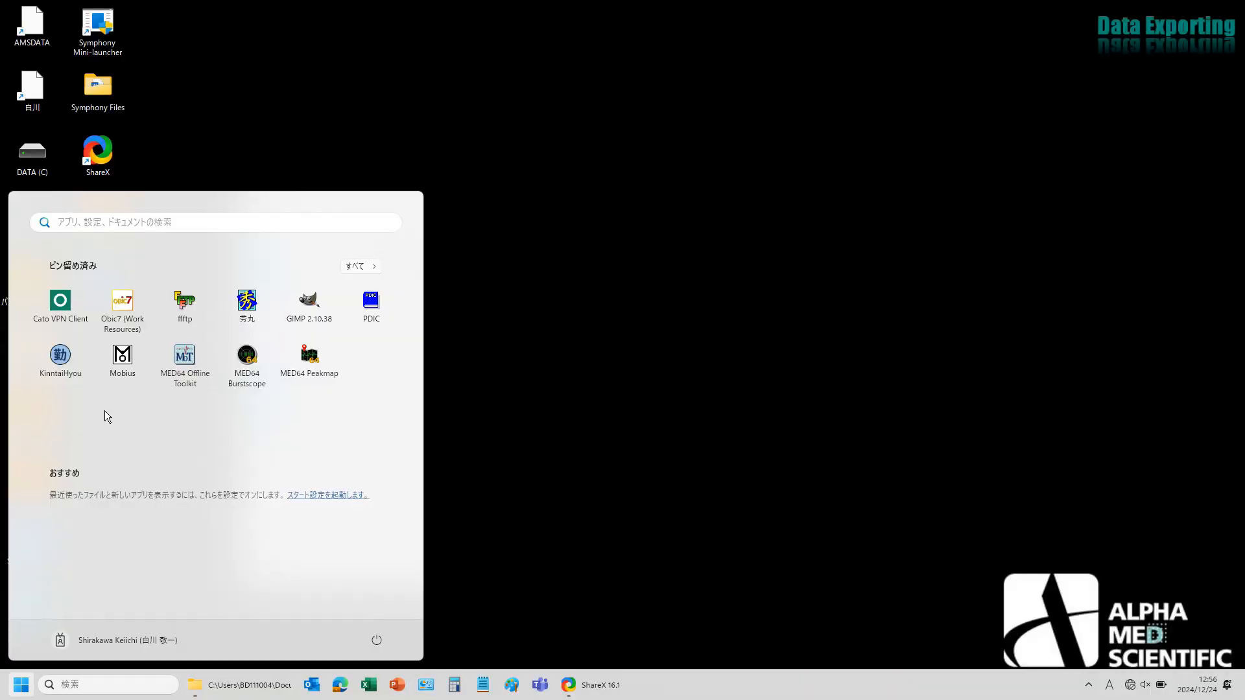
{"action": "left_click", "coordinate": [122, 376]}
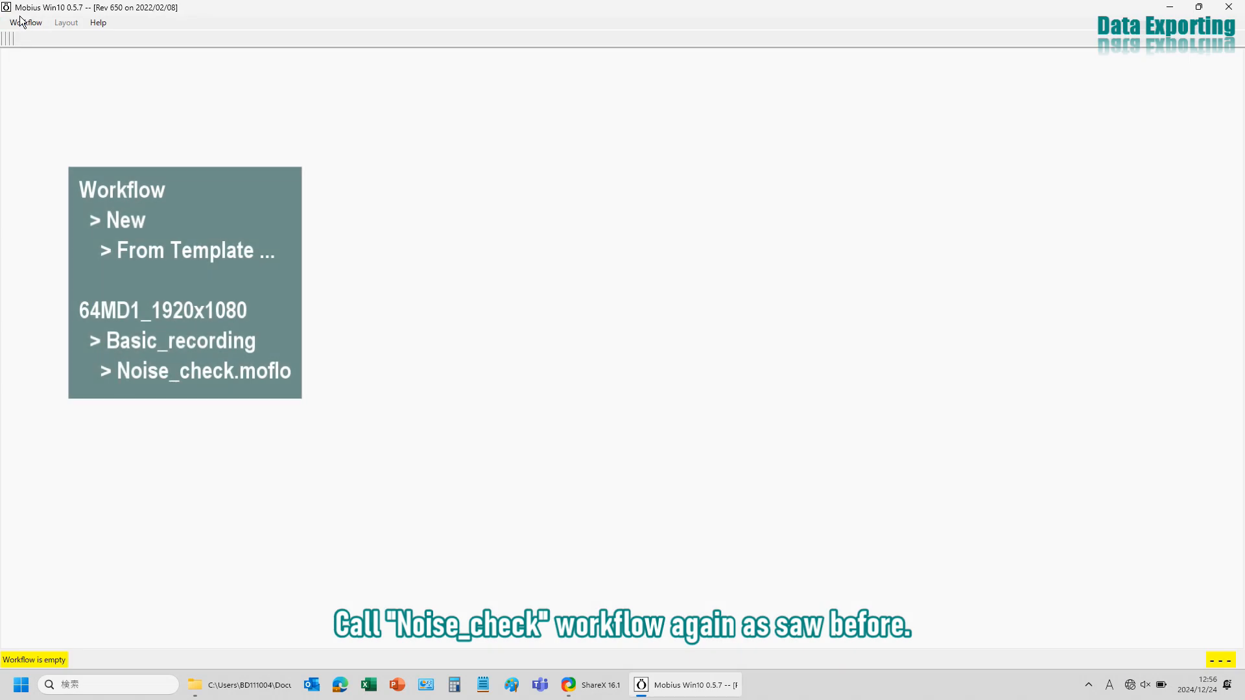
{"action": "left_click", "coordinate": [24, 22]}
{"action": "mouse_move", "coordinate": [106, 42]}
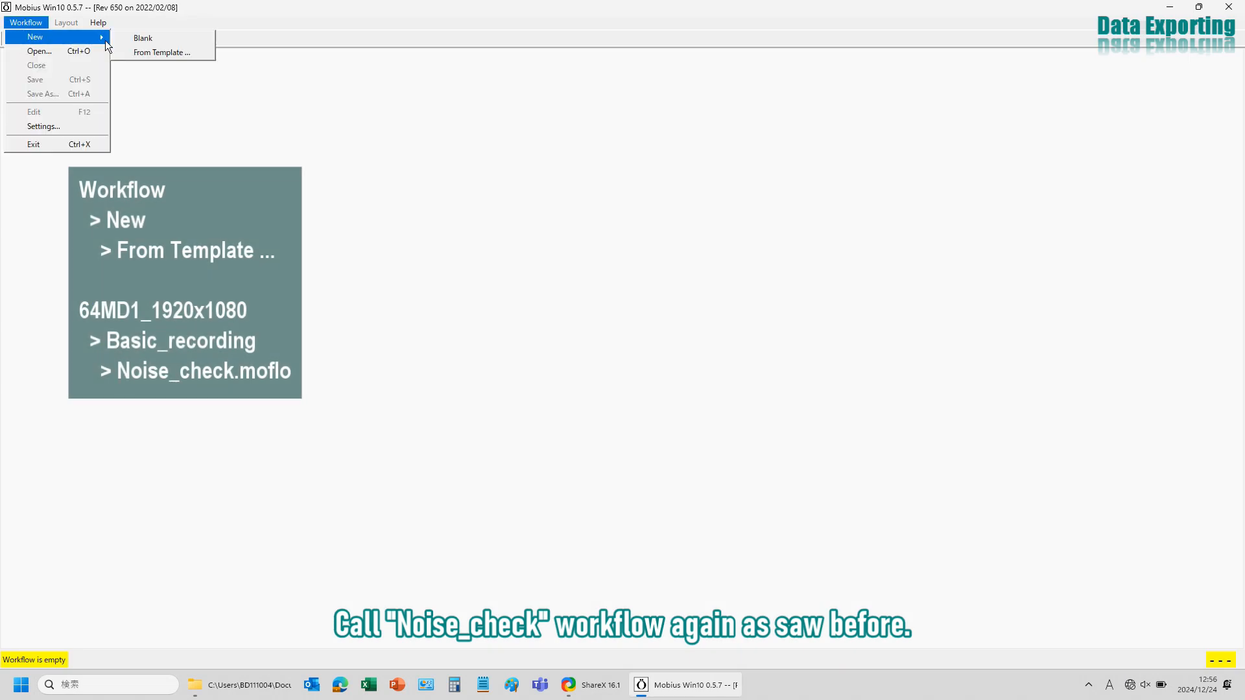
{"action": "left_click", "coordinate": [130, 56]}
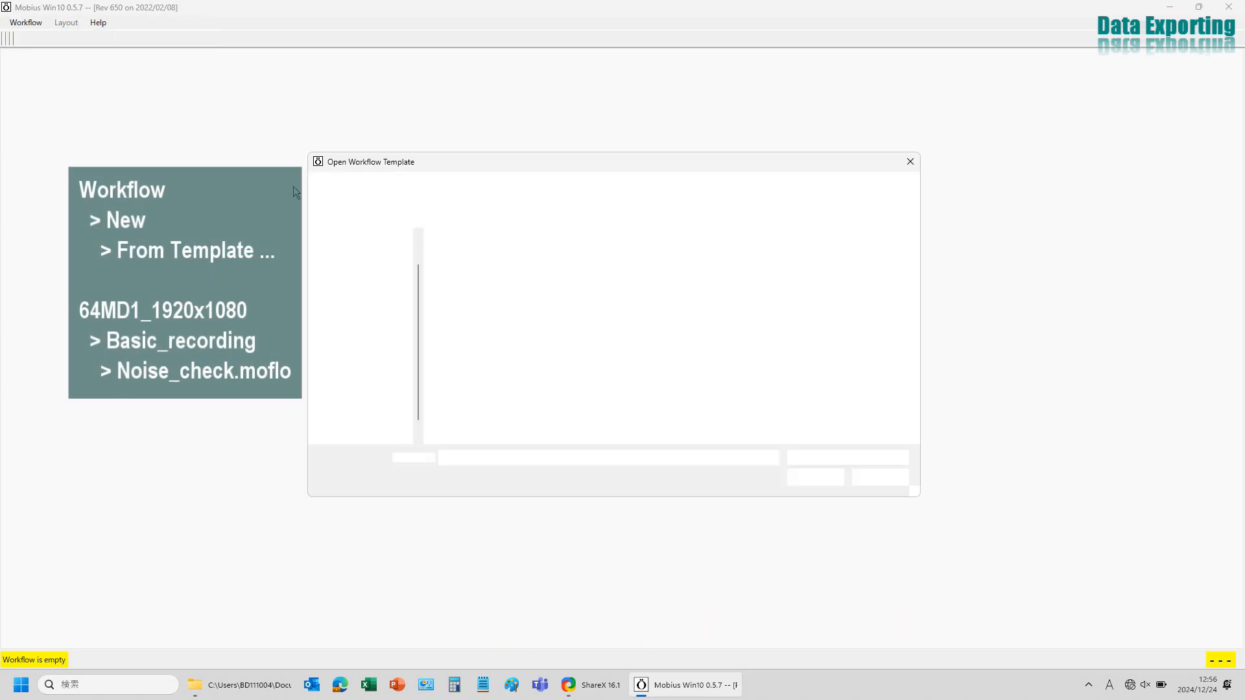
{"action": "double_click", "coordinate": [464, 266]}
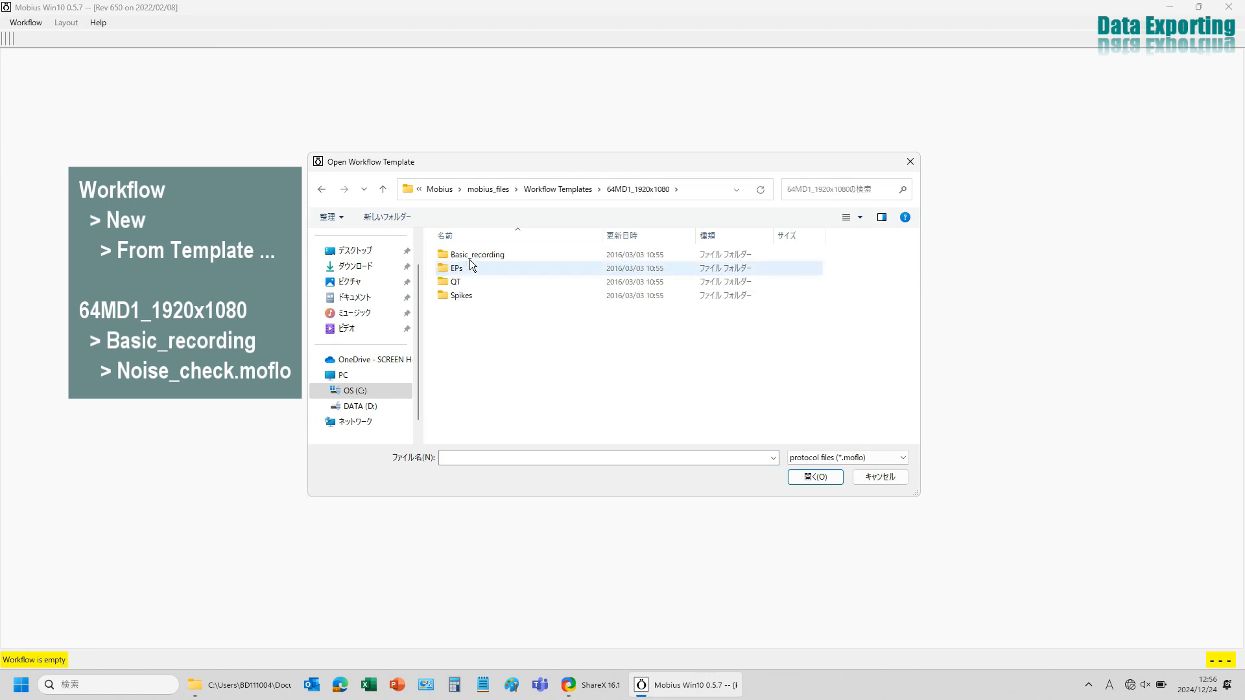
{"action": "double_click", "coordinate": [469, 255]}
{"action": "double_click", "coordinate": [467, 269]}
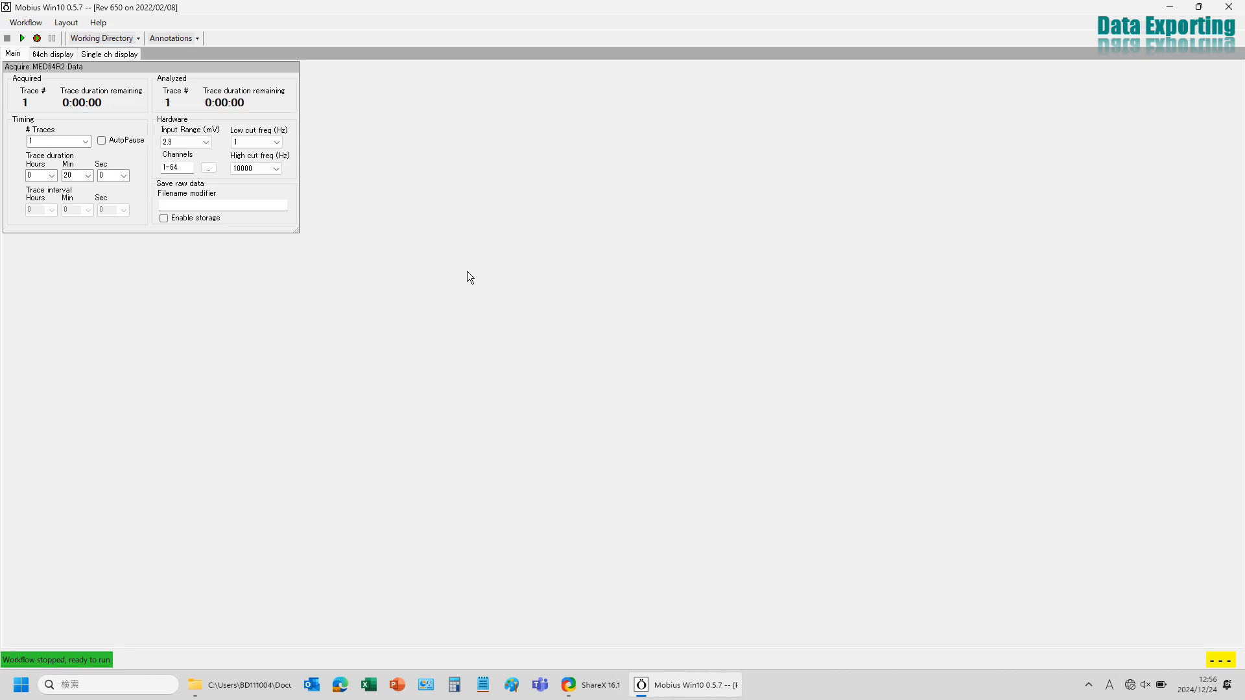
Save the workflow as test in the desktop's test folder and check the saved file in File Explorer.
{"action": "left_click", "coordinate": [25, 23]}
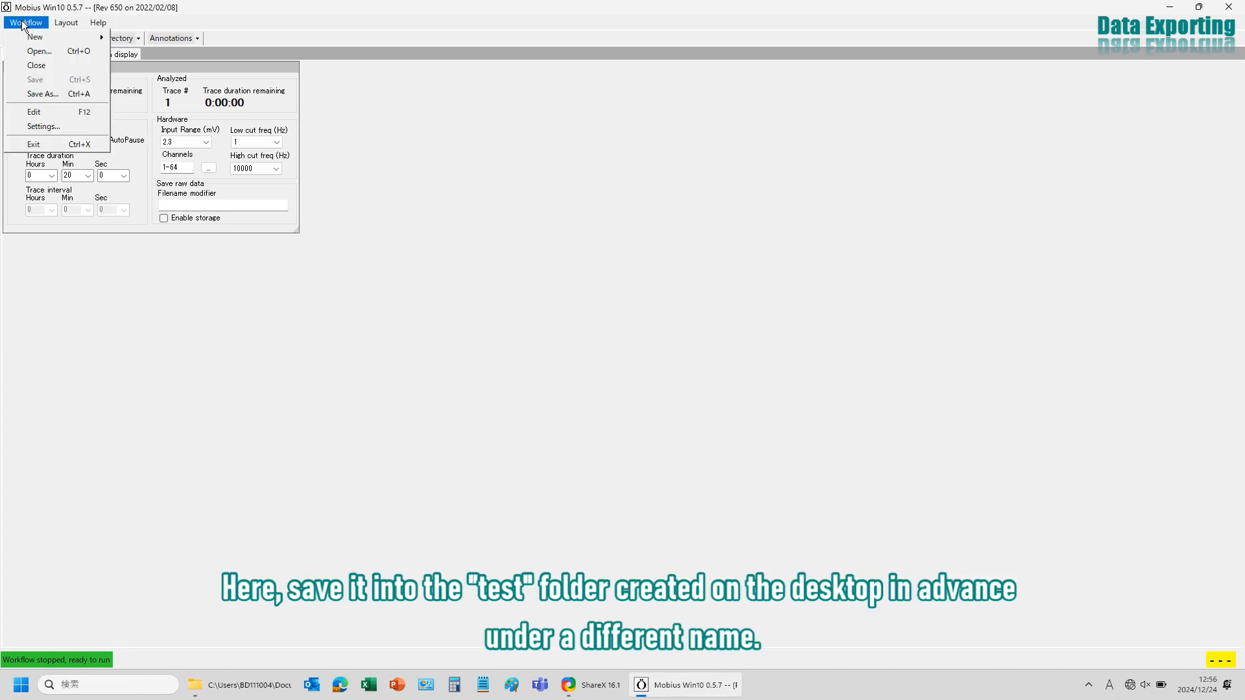
{"action": "left_click", "coordinate": [32, 95]}
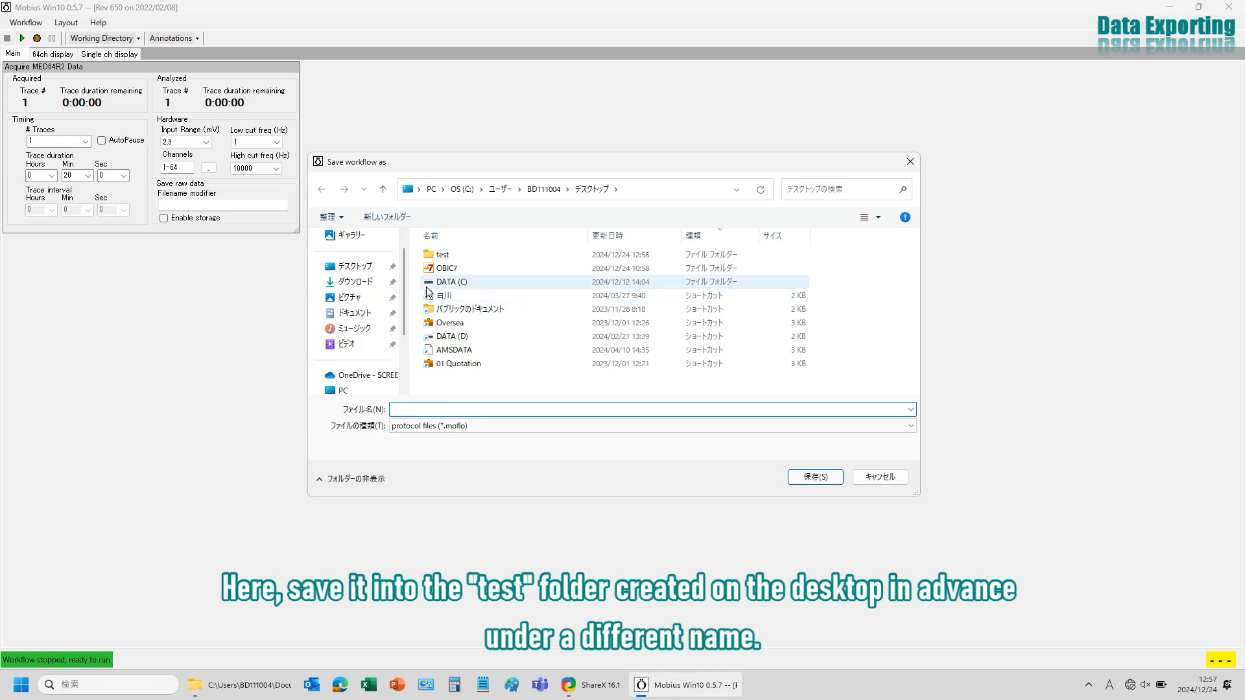
{"action": "double_click", "coordinate": [433, 256]}
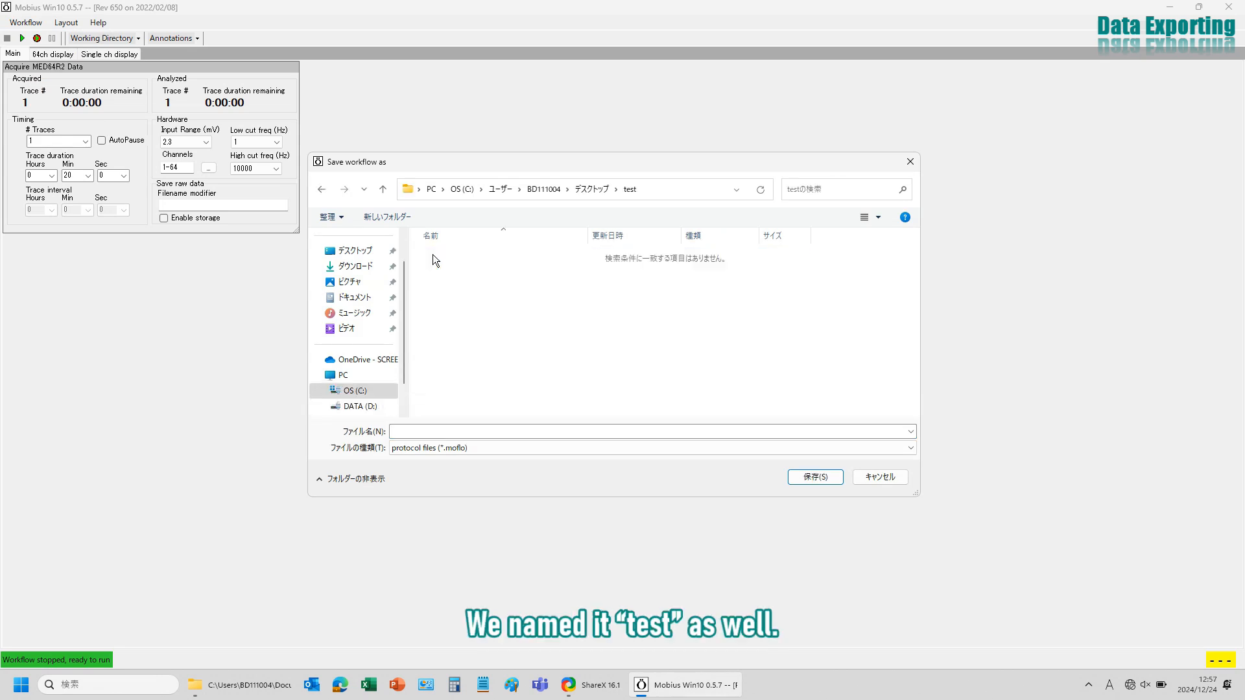
{"action": "left_click", "coordinate": [436, 430]}
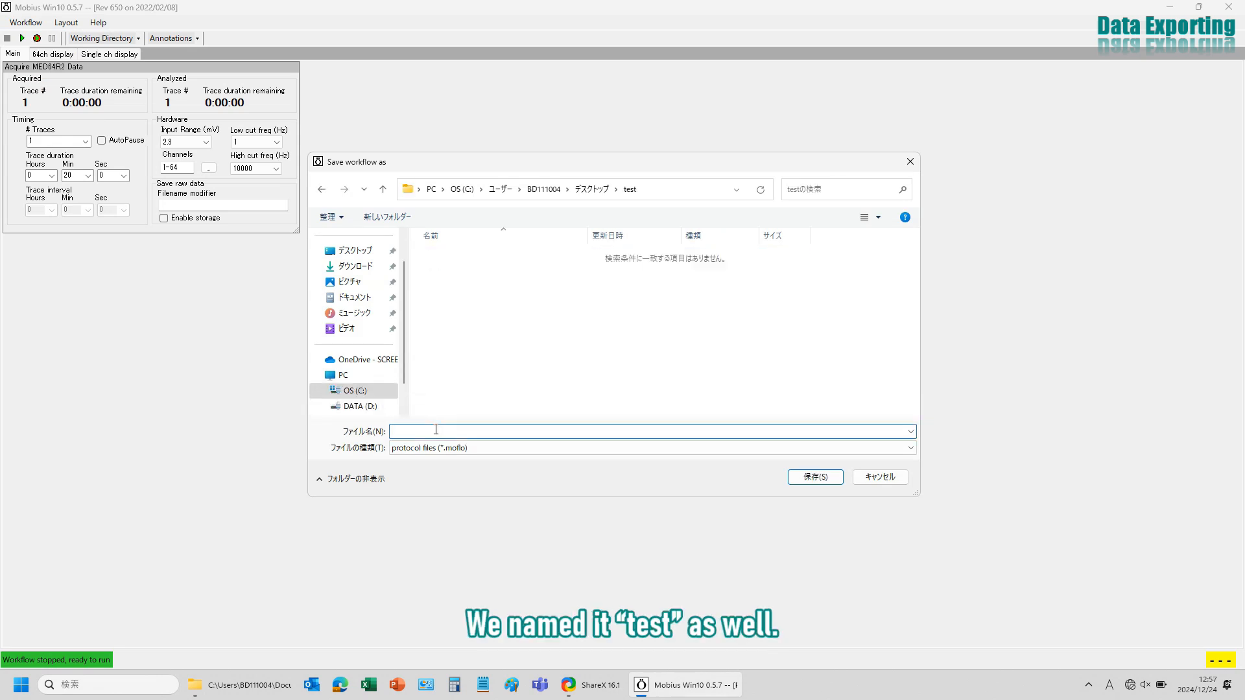
{"action": "type", "text": "test"}
{"action": "left_click", "coordinate": [799, 480]}
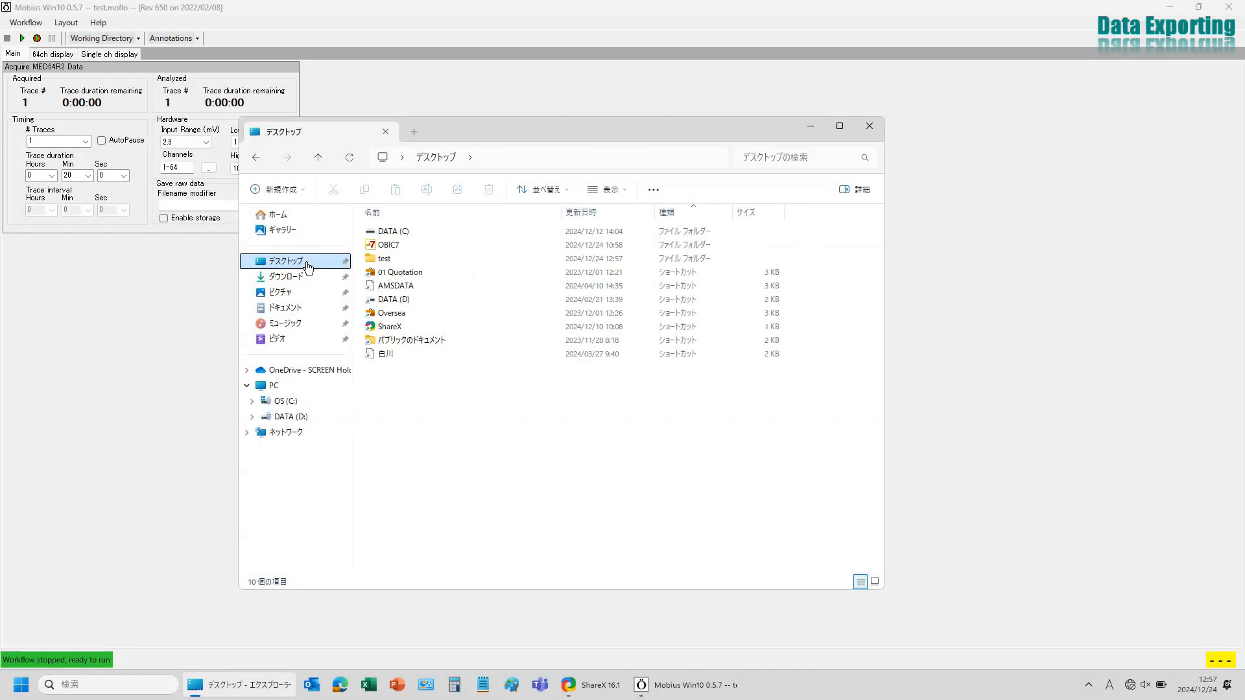
{"action": "double_click", "coordinate": [379, 260]}
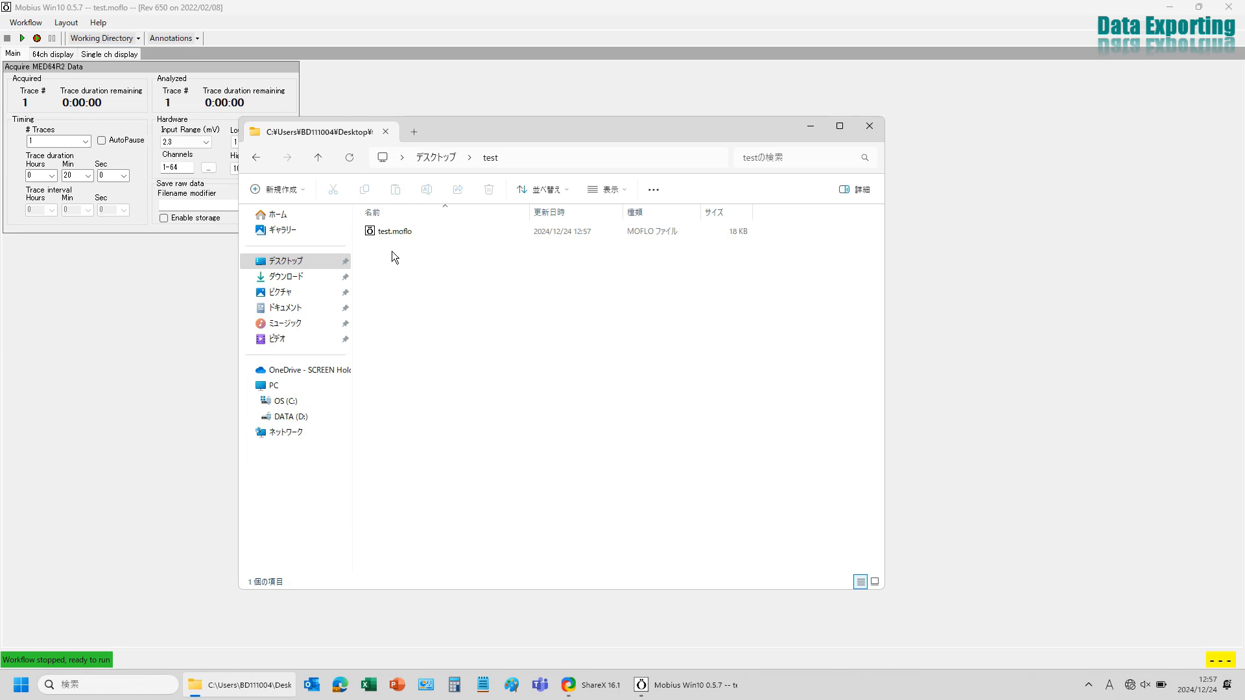
{"action": "left_click", "coordinate": [812, 125]}
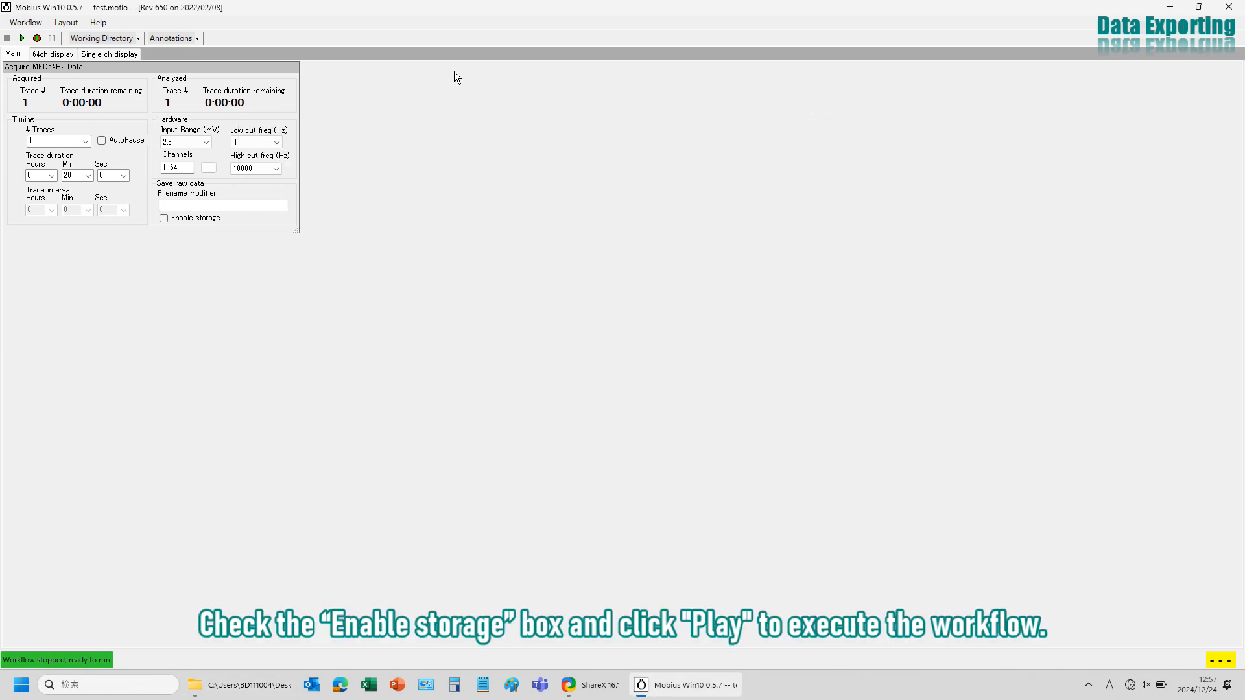
Enable raw data storage, play the workflow briefly without recording while viewing all 64 channels, and check the test folder for output.
{"action": "left_click", "coordinate": [165, 219]}
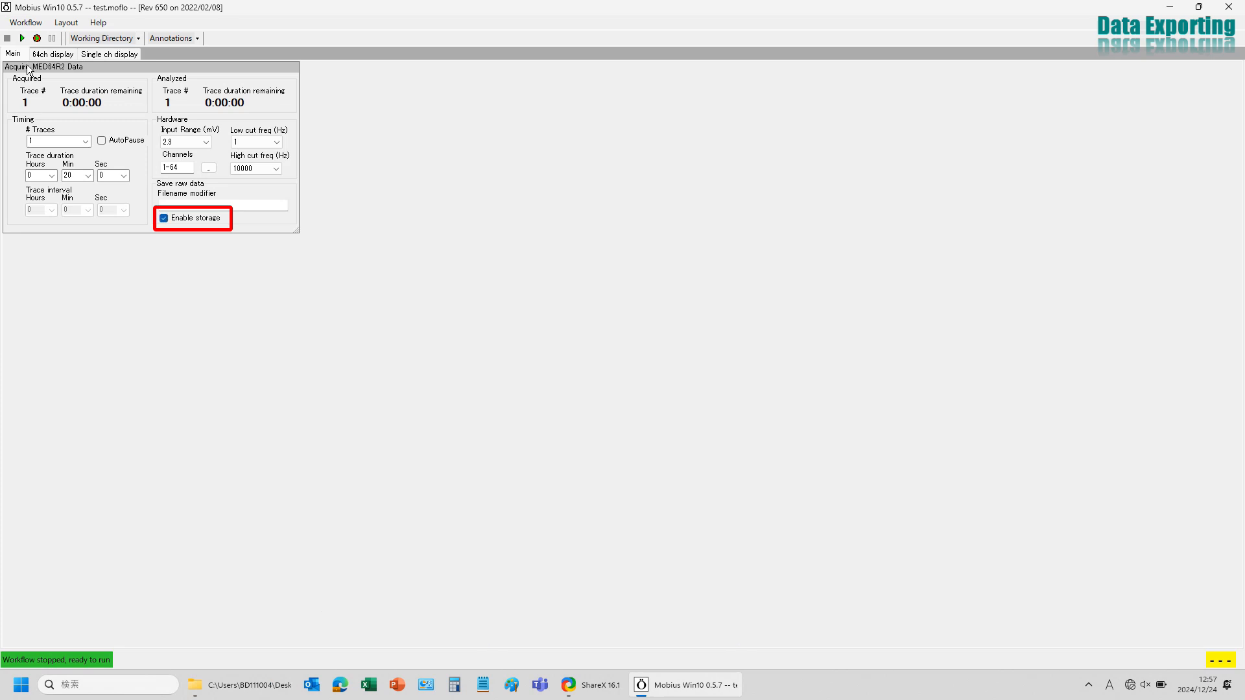
{"action": "left_click", "coordinate": [22, 38]}
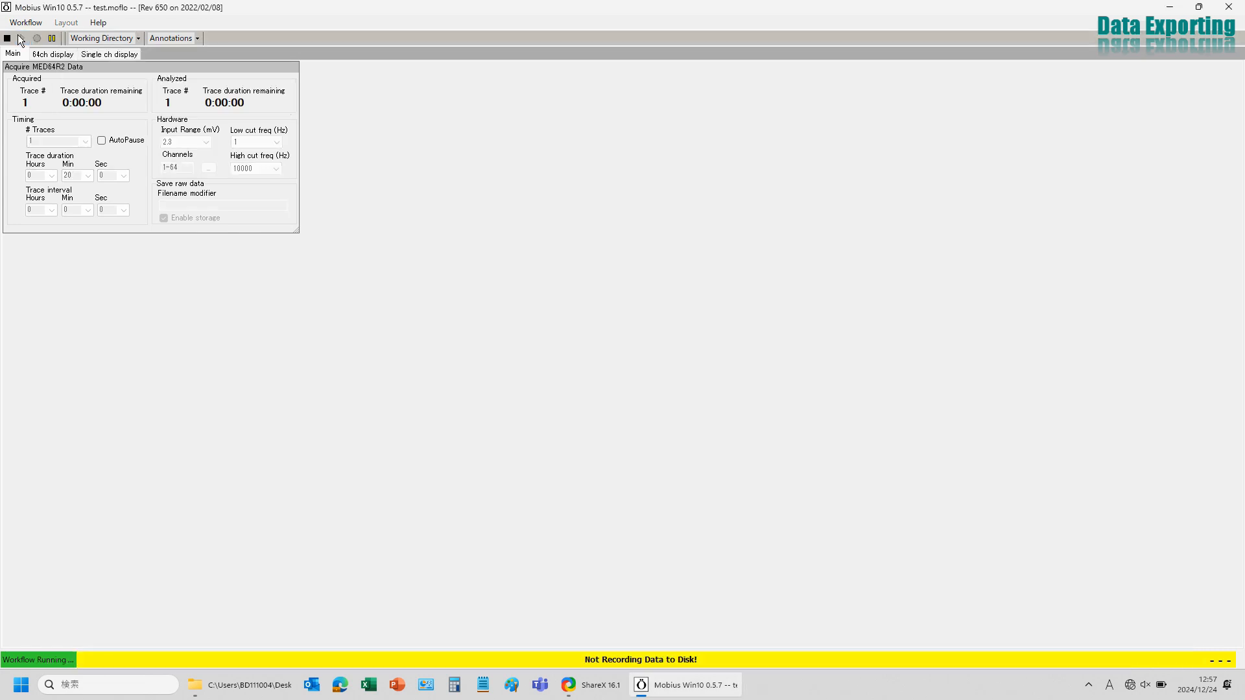
{"action": "left_click", "coordinate": [47, 56]}
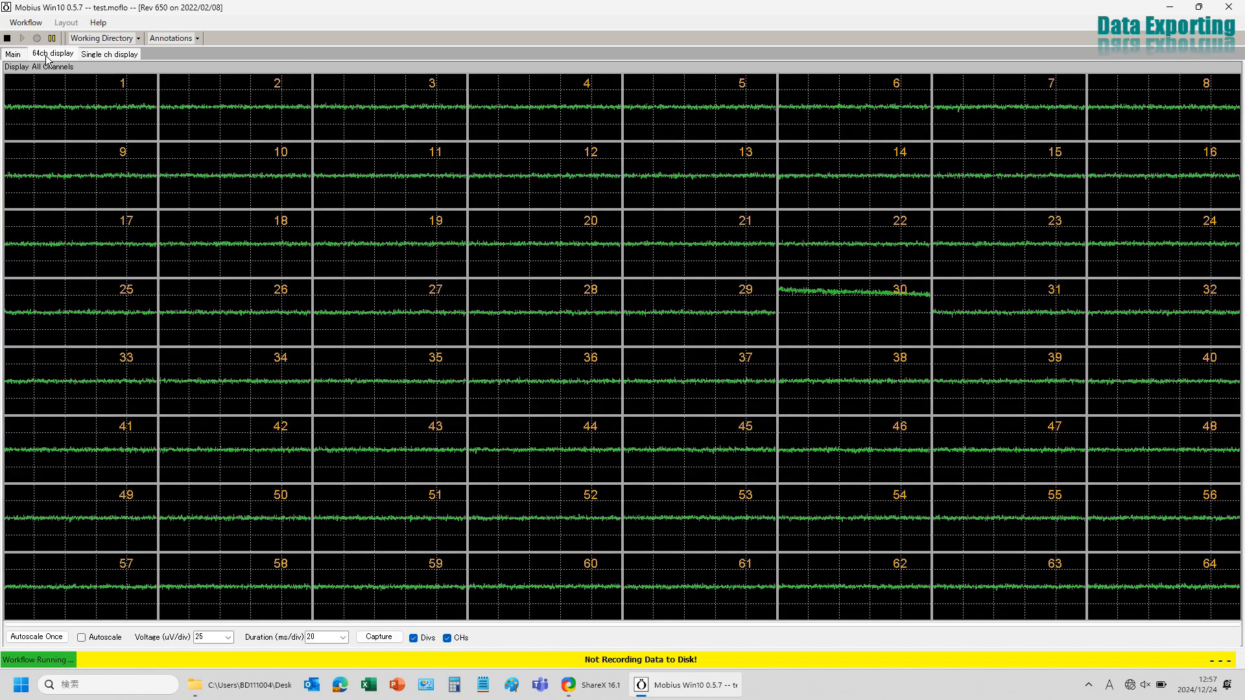
{"action": "left_click", "coordinate": [7, 39]}
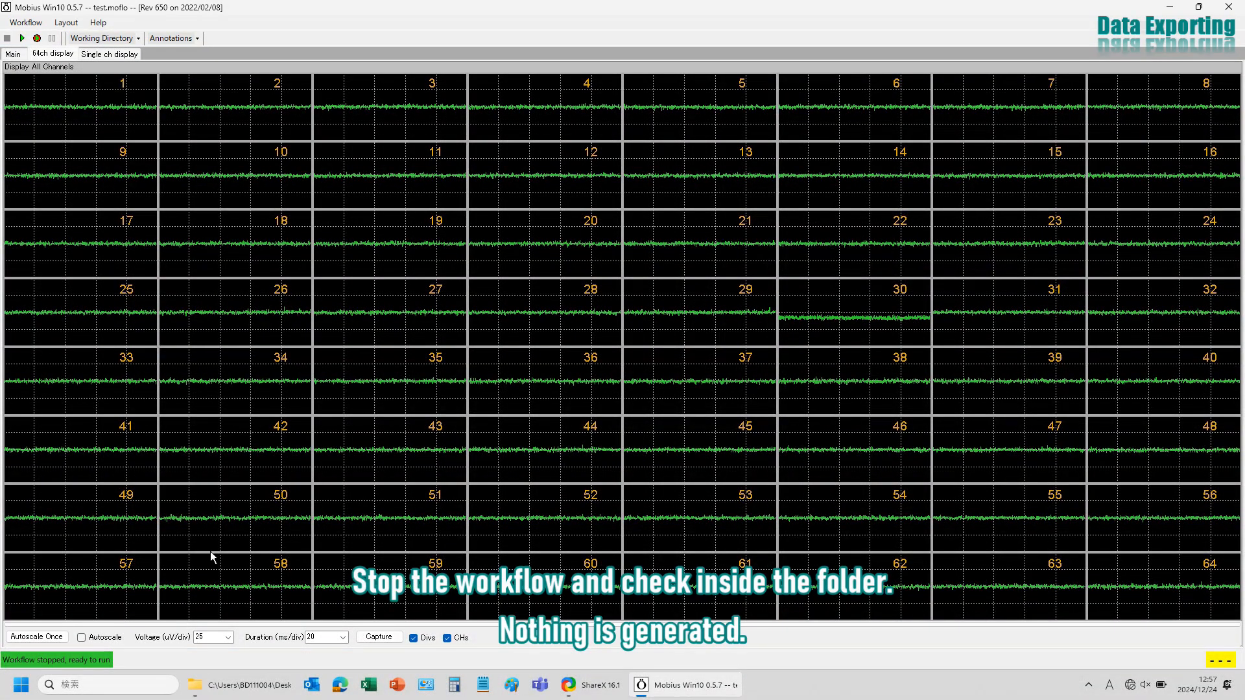
{"action": "left_click", "coordinate": [246, 692]}
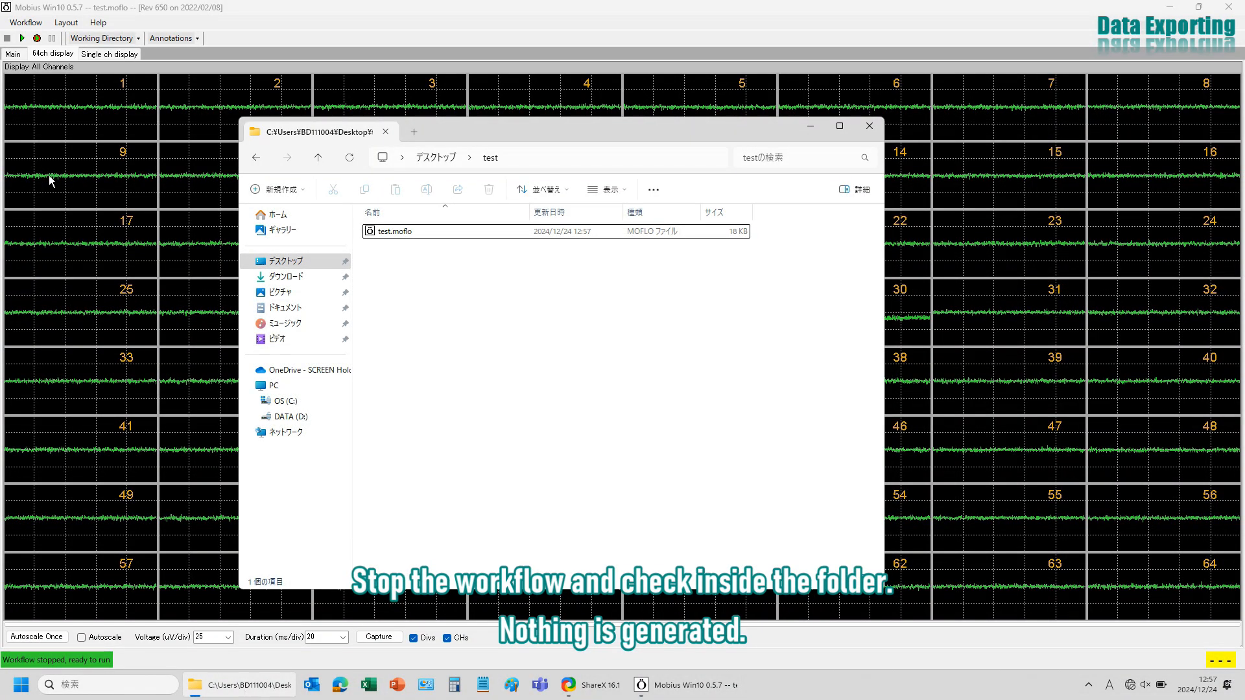
Record a short run of the workflow with Play and Record, viewing all 64 channels, and check the full file names in the test folder.
{"action": "left_click", "coordinate": [14, 55]}
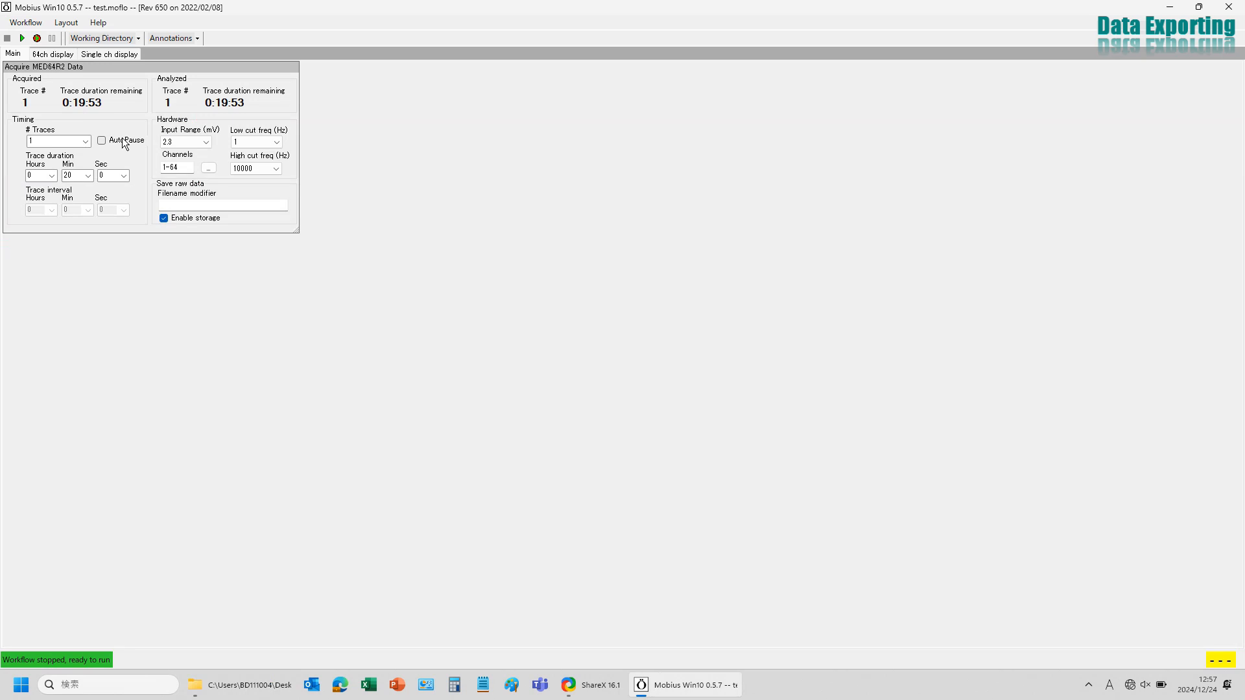
{"action": "left_click", "coordinate": [37, 41]}
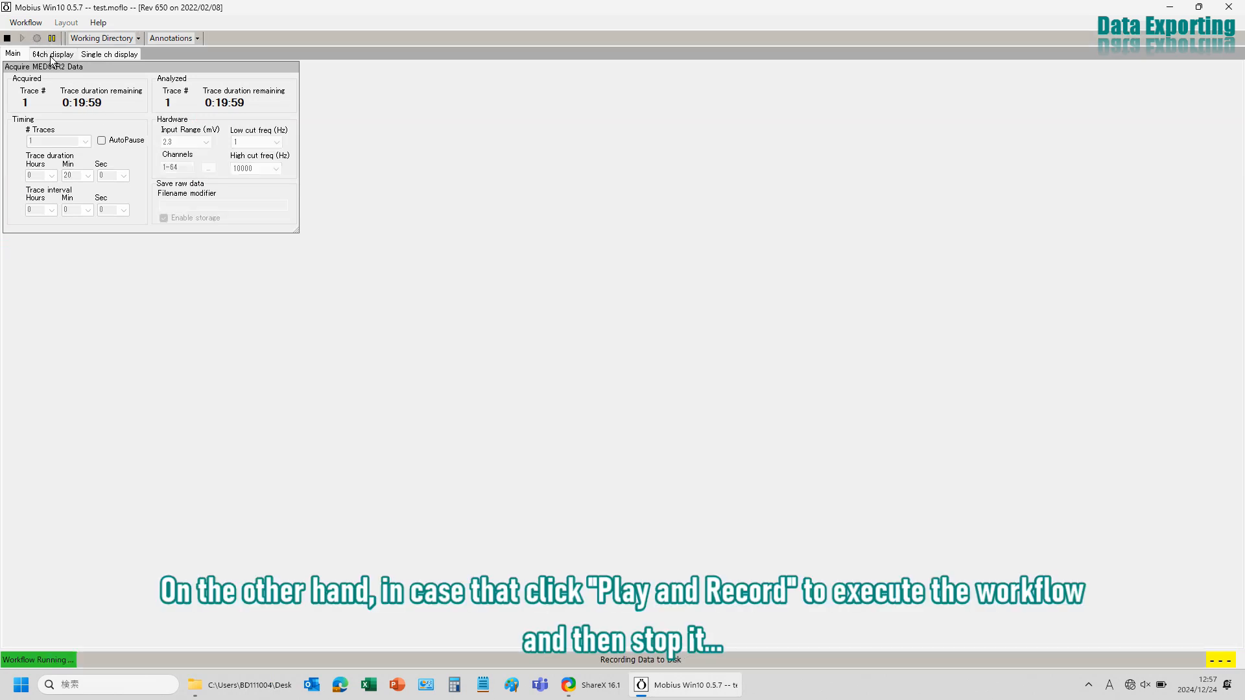
{"action": "left_click", "coordinate": [52, 57]}
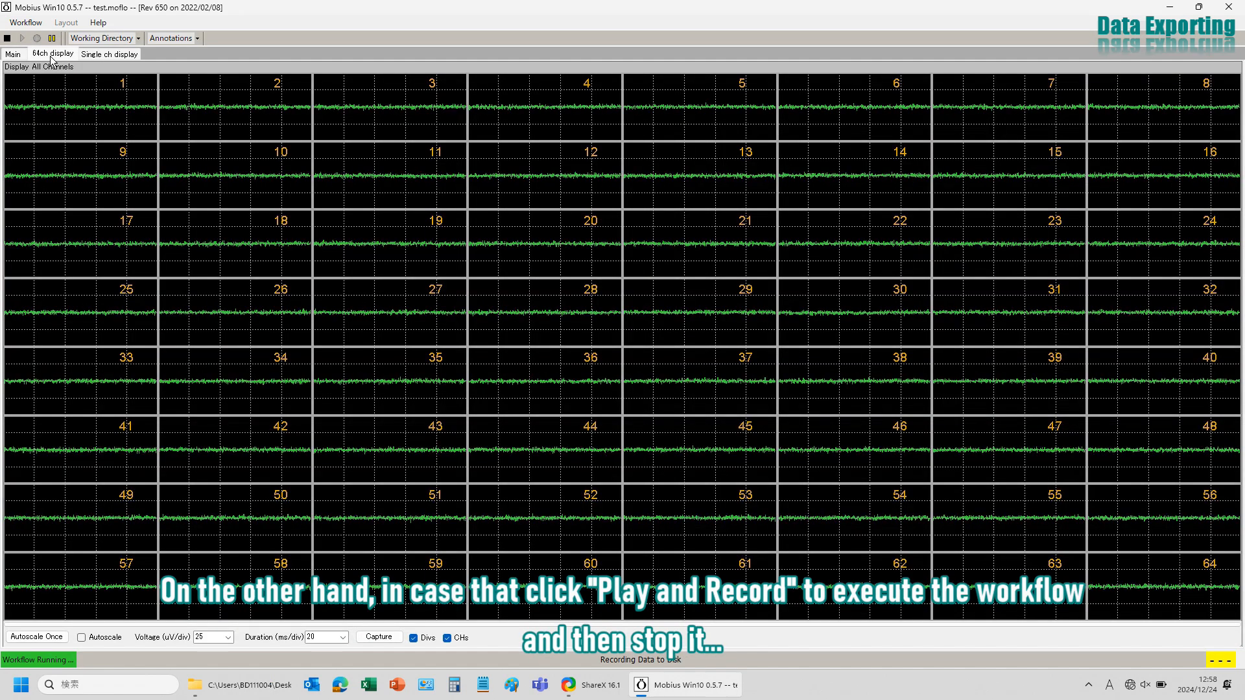
{"action": "left_click", "coordinate": [7, 38]}
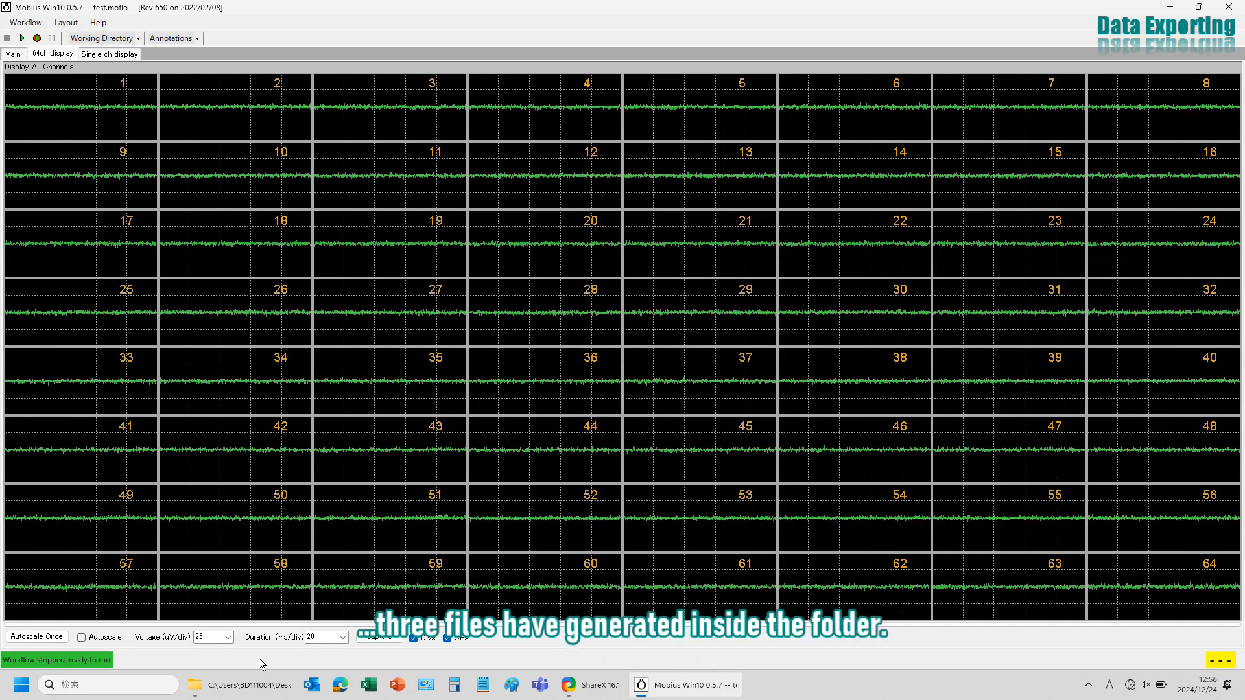
{"action": "left_click", "coordinate": [259, 687]}
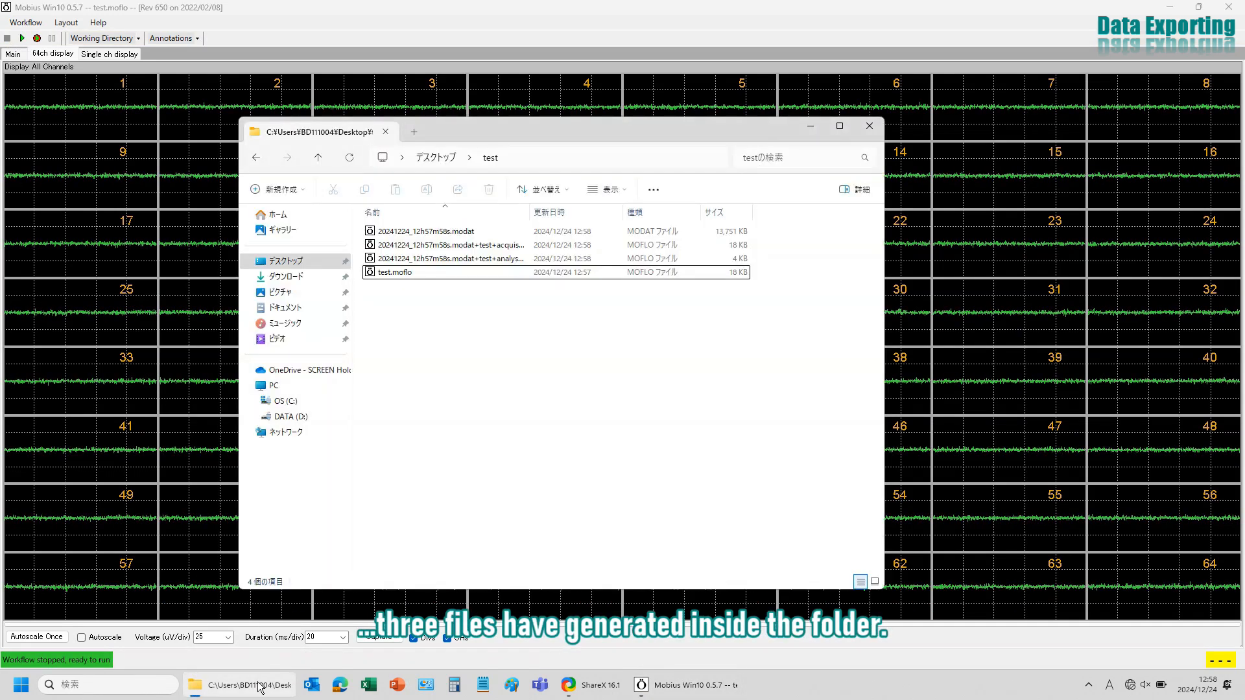
{"action": "left_click_drag", "start_coordinate": [529, 213], "coordinate": [584, 213]}
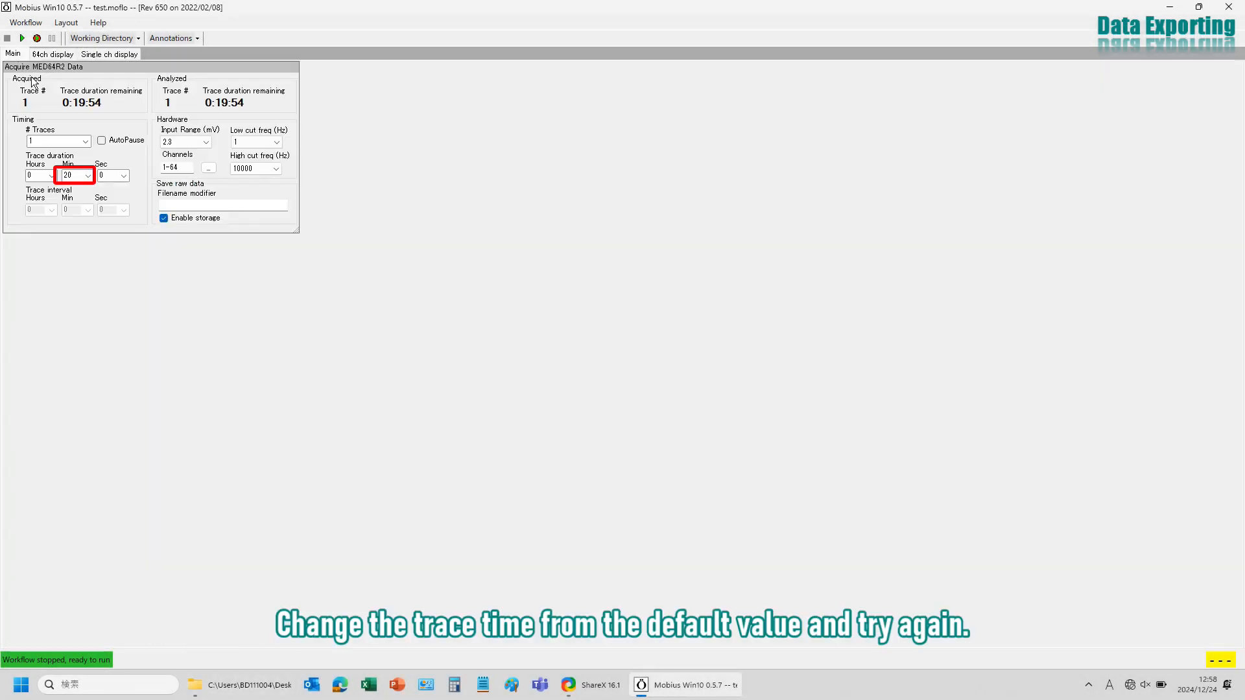
Set the trace duration to 10 minutes, record another short run with Play and Record, and check the test folder.
{"action": "double_click", "coordinate": [78, 175]}
{"action": "type", "text": "1"}
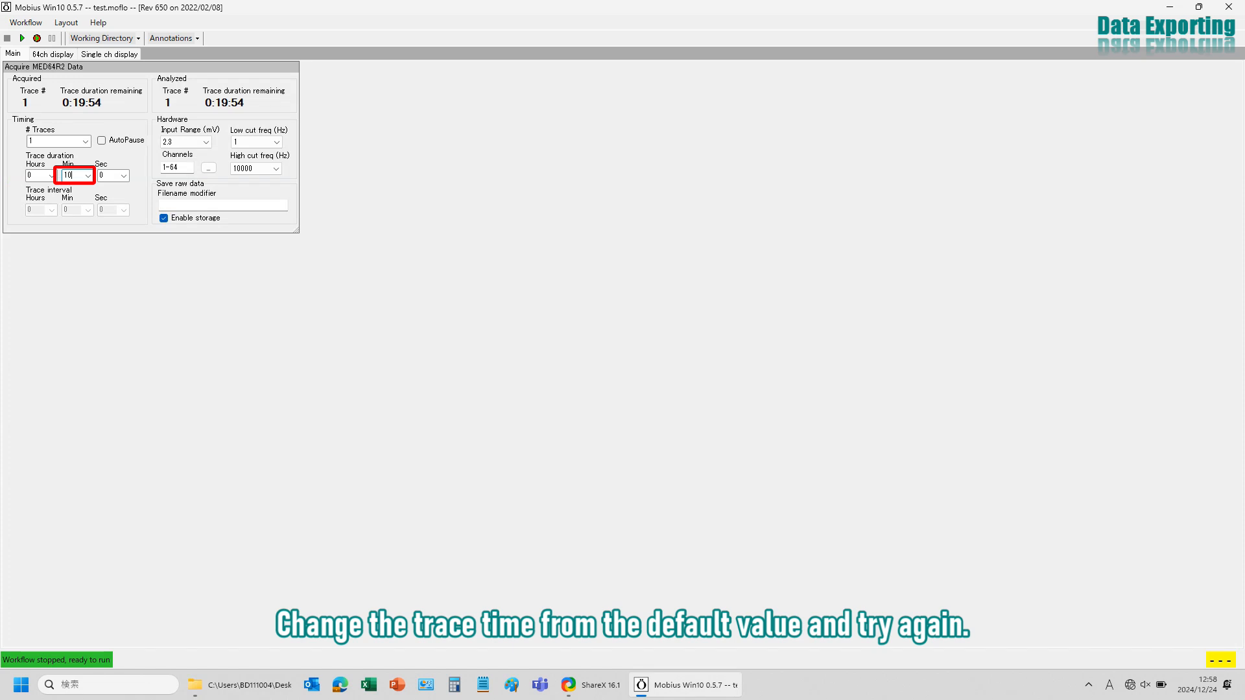
{"action": "left_click", "coordinate": [37, 39]}
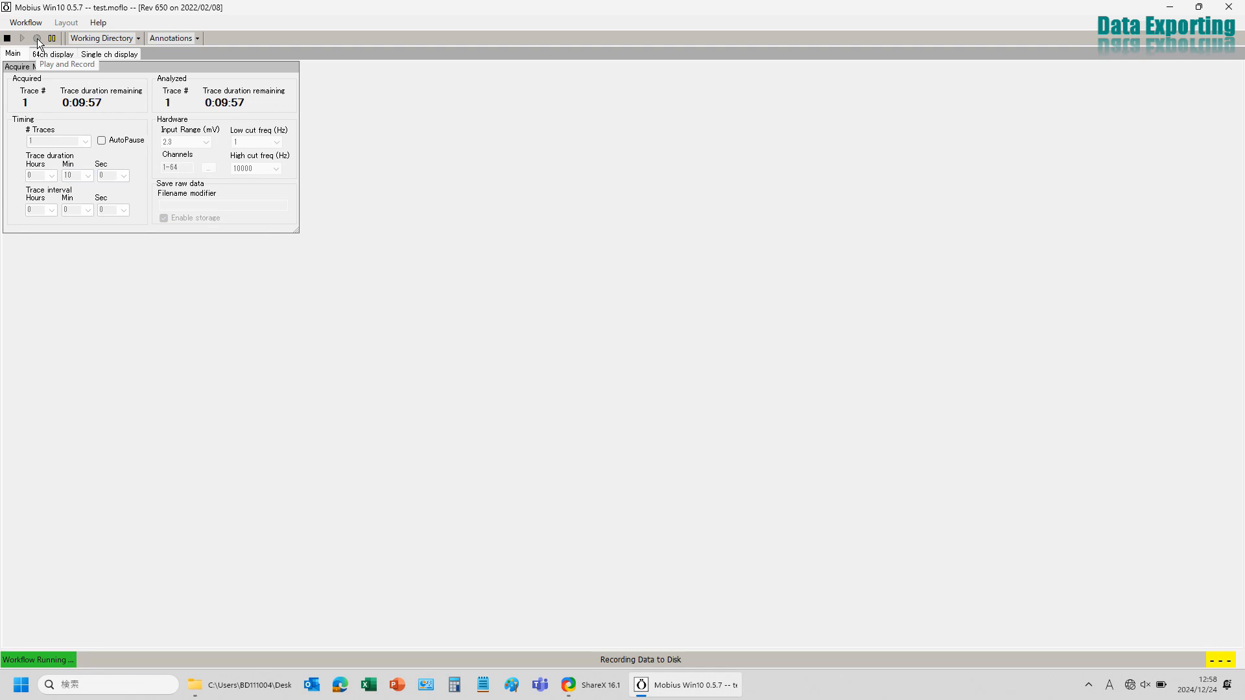
{"action": "left_click", "coordinate": [8, 38]}
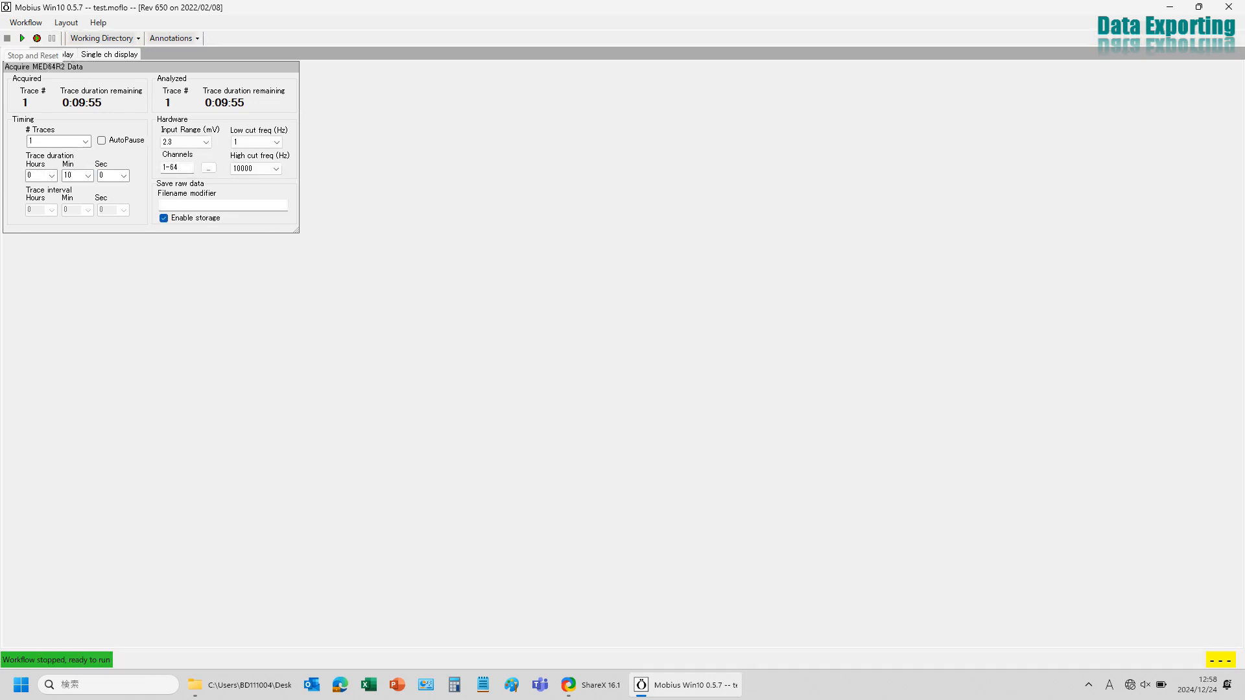
{"action": "left_click", "coordinate": [253, 686]}
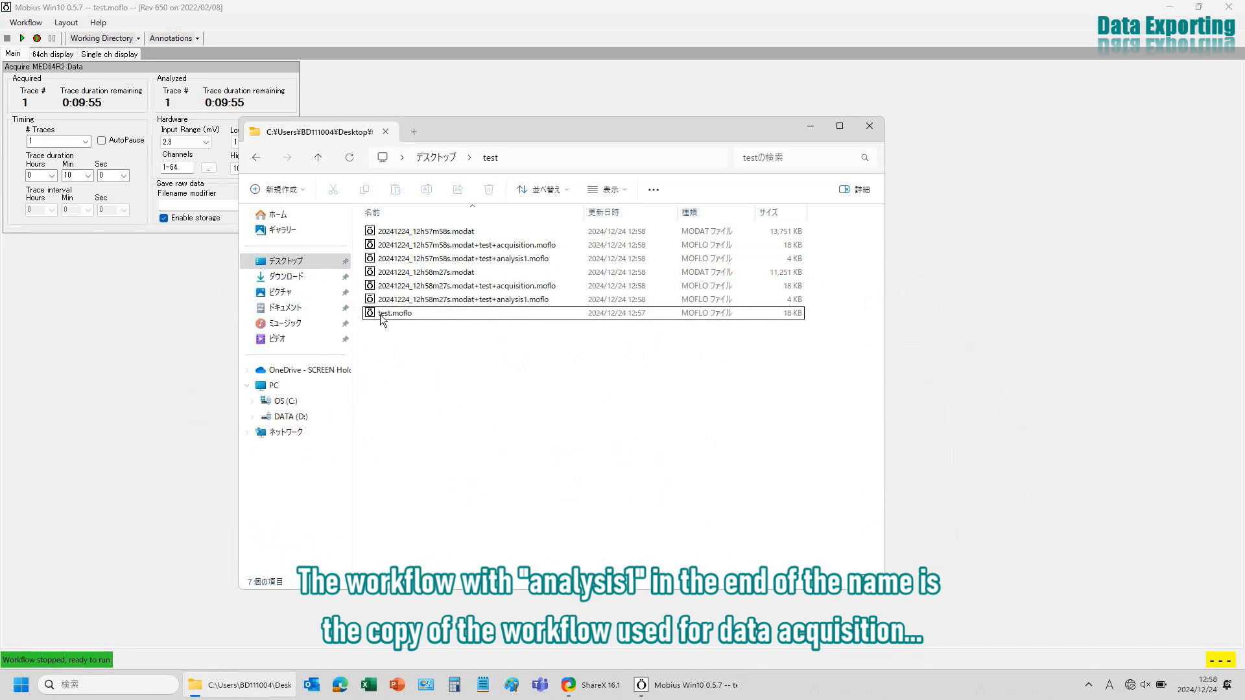
Open 20241224_12h58m27s.modat+test+analysis1.moflo and replay its recorded data to the end in the 64ch display.
{"action": "left_click", "coordinate": [458, 300]}
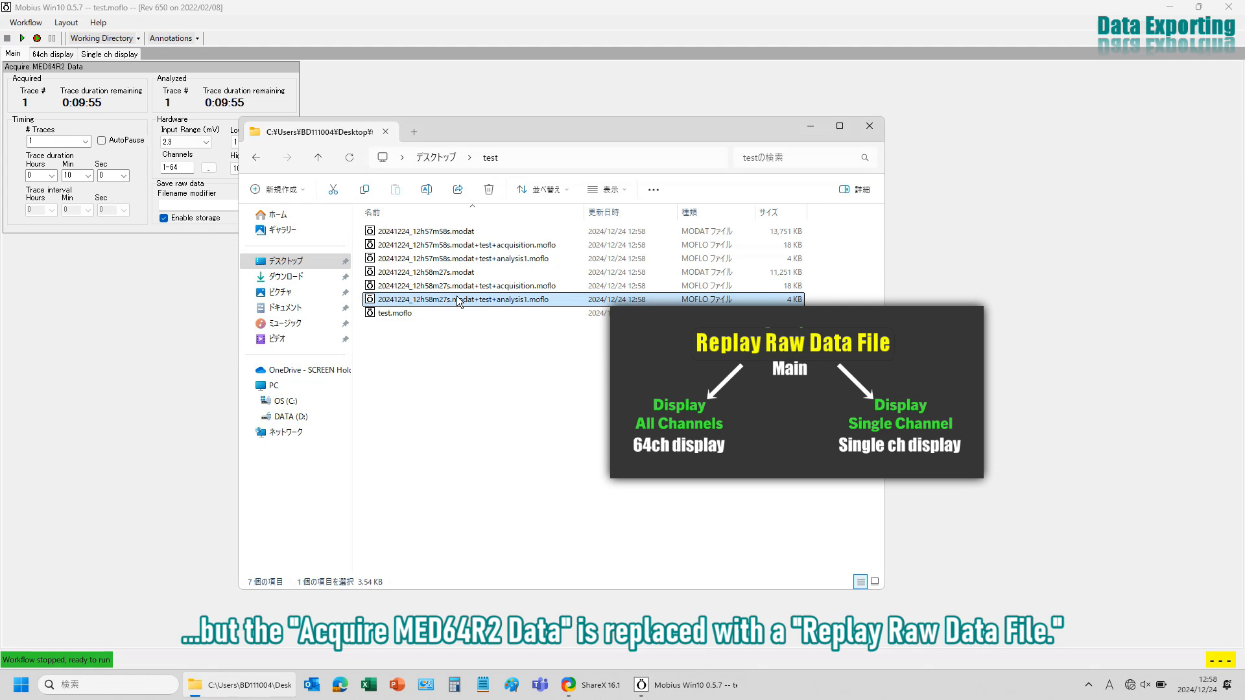
{"action": "double_click", "coordinate": [458, 300]}
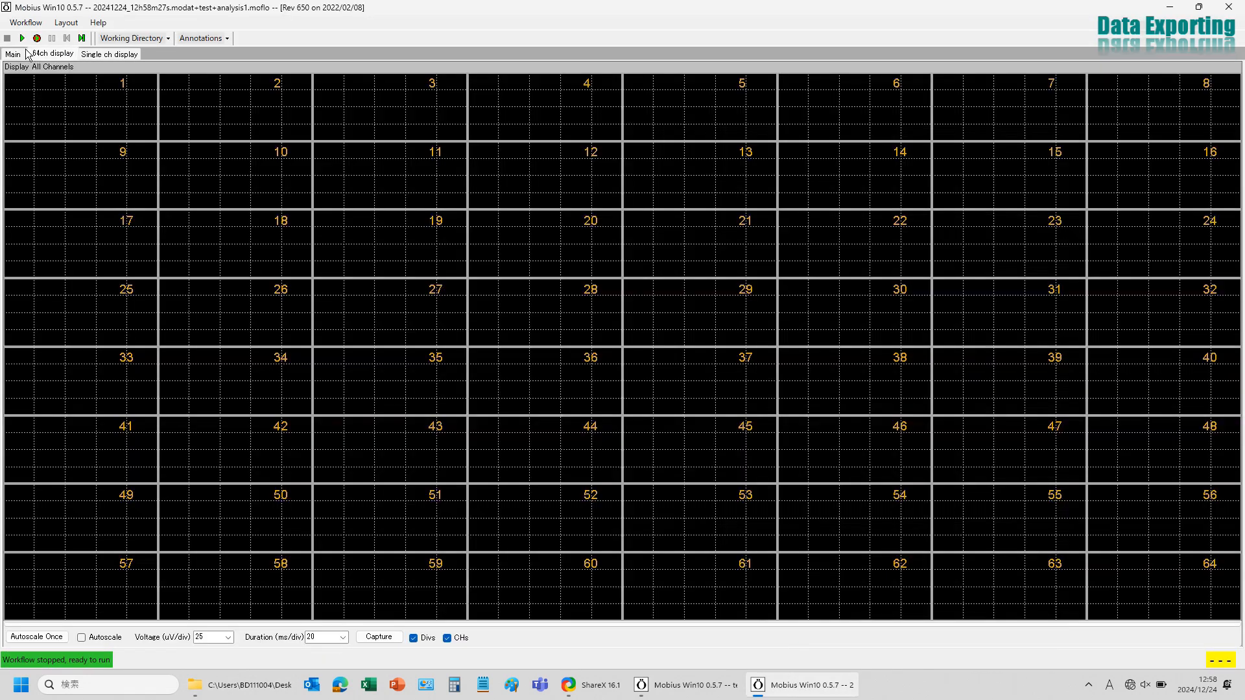
{"action": "left_click", "coordinate": [54, 54]}
{"action": "left_click", "coordinate": [23, 38]}
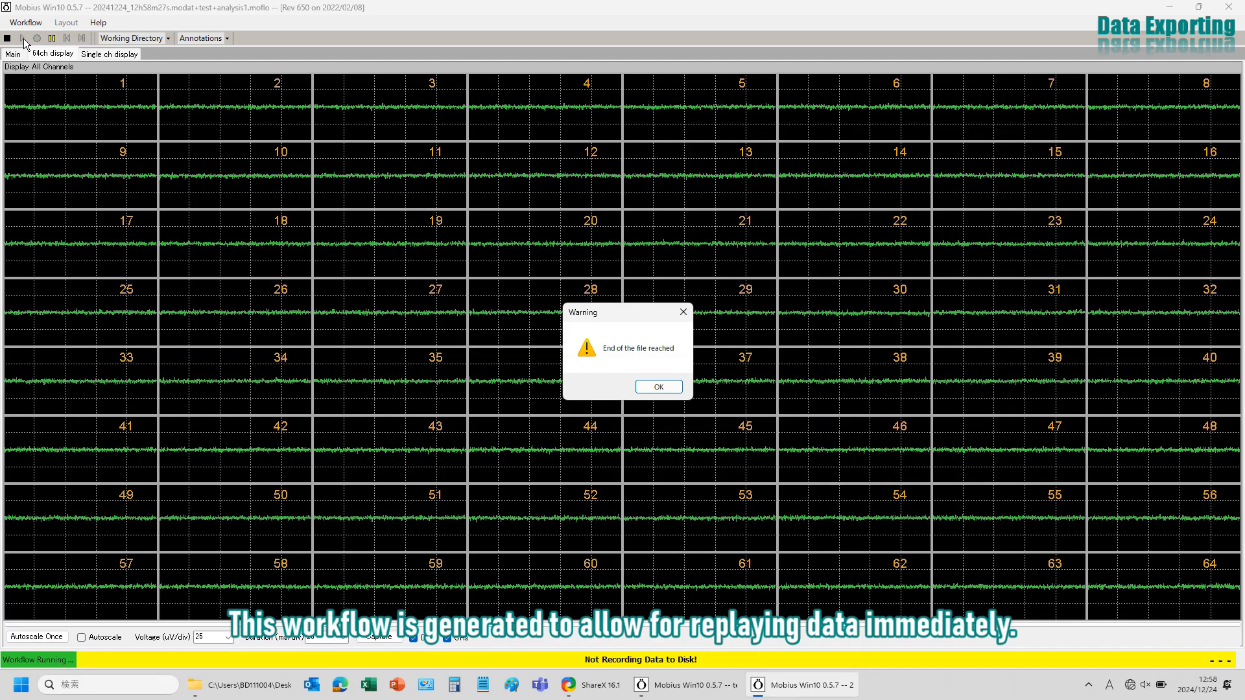
{"action": "left_click", "coordinate": [651, 388]}
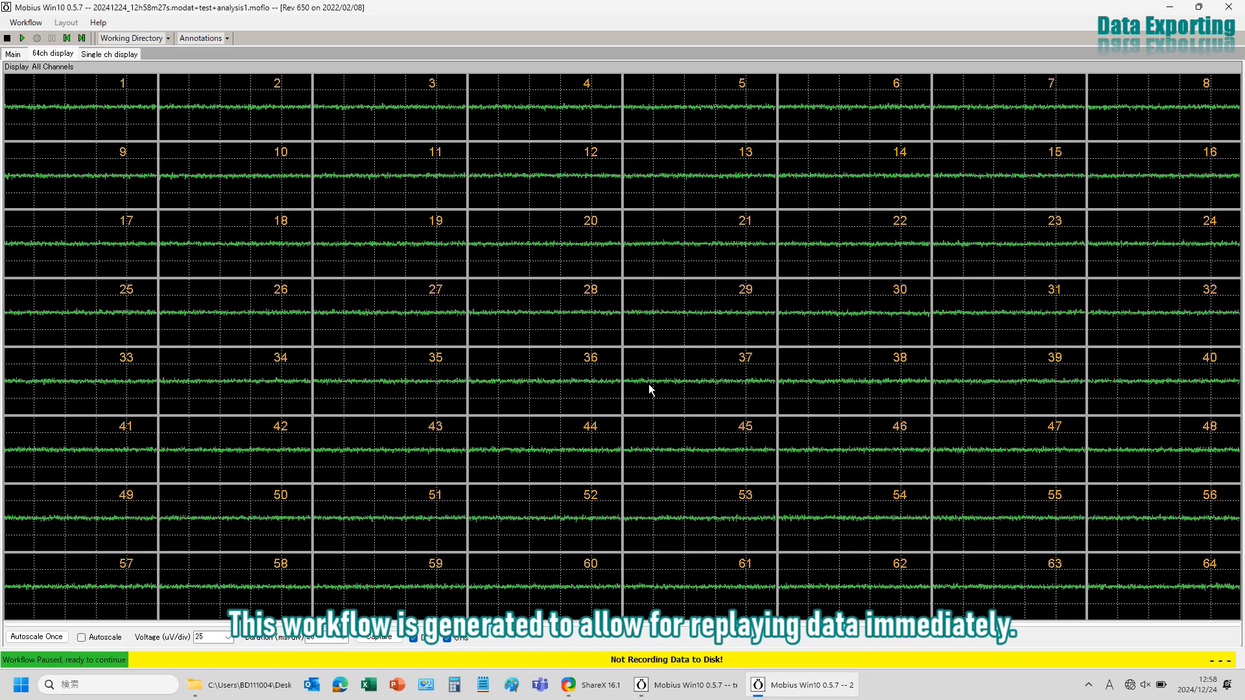
Open 20241224_12h58m27s.modat+test+acquisition.moflo from the test folder, check its trace duration, and close it.
{"action": "left_click", "coordinate": [253, 697]}
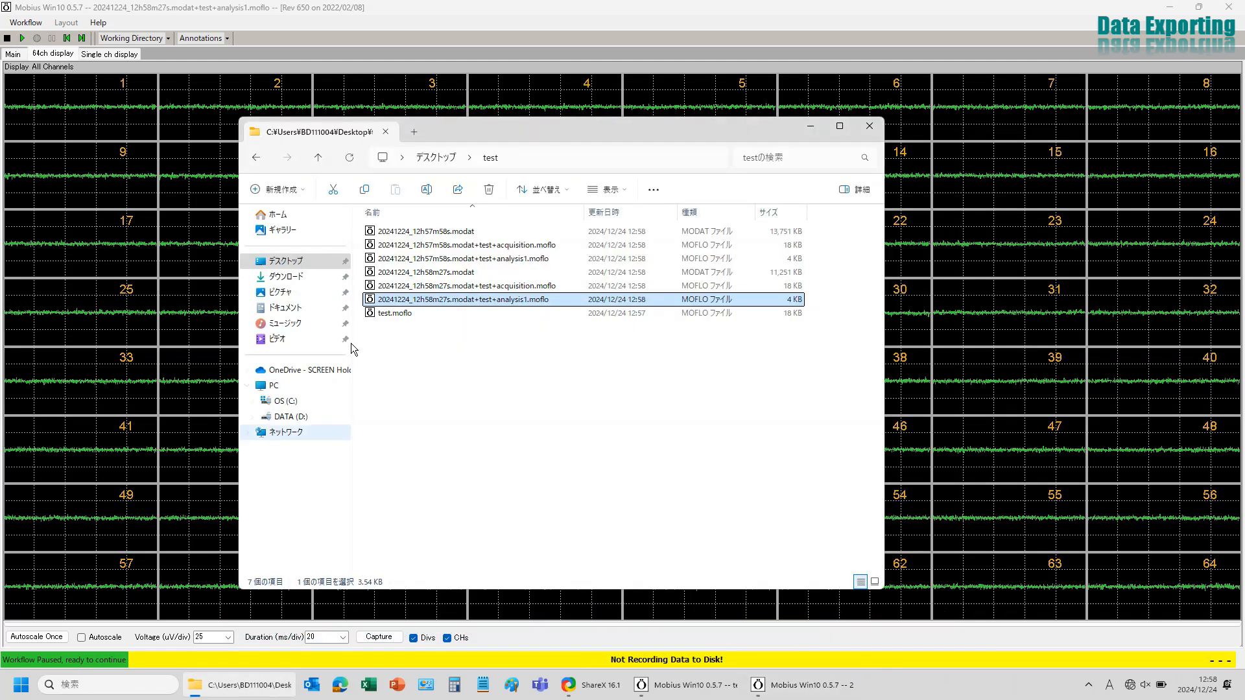
{"action": "left_click", "coordinate": [394, 290]}
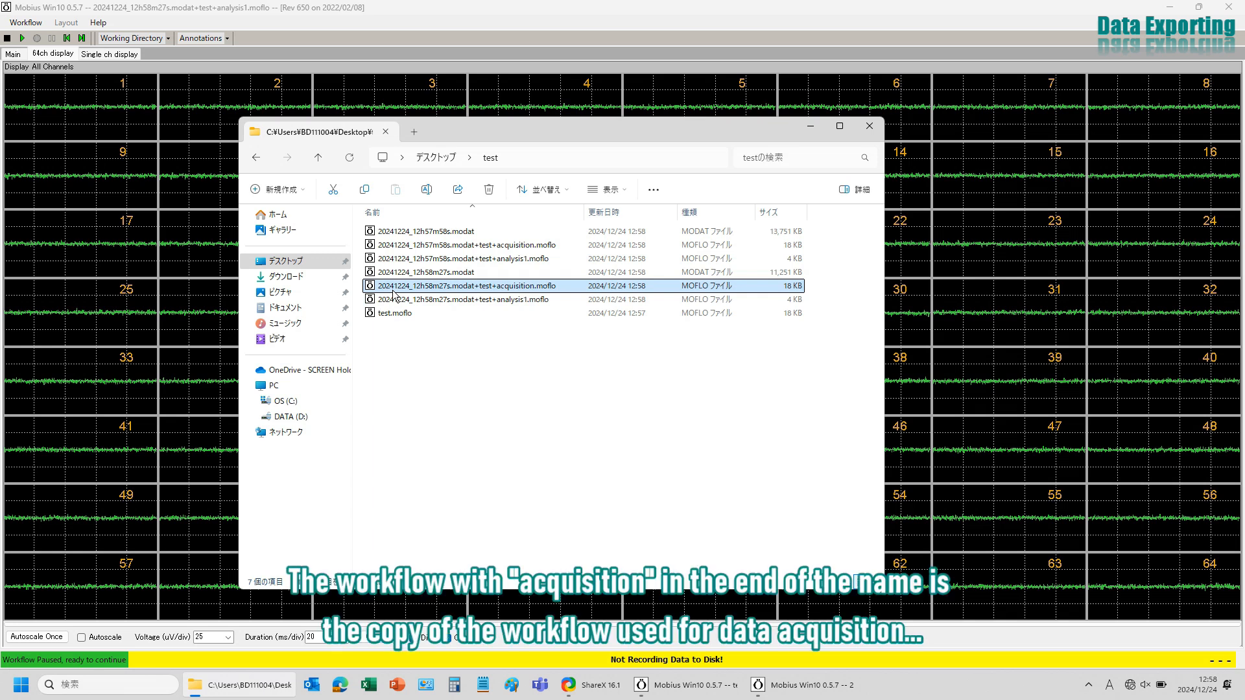
{"action": "double_click", "coordinate": [394, 292]}
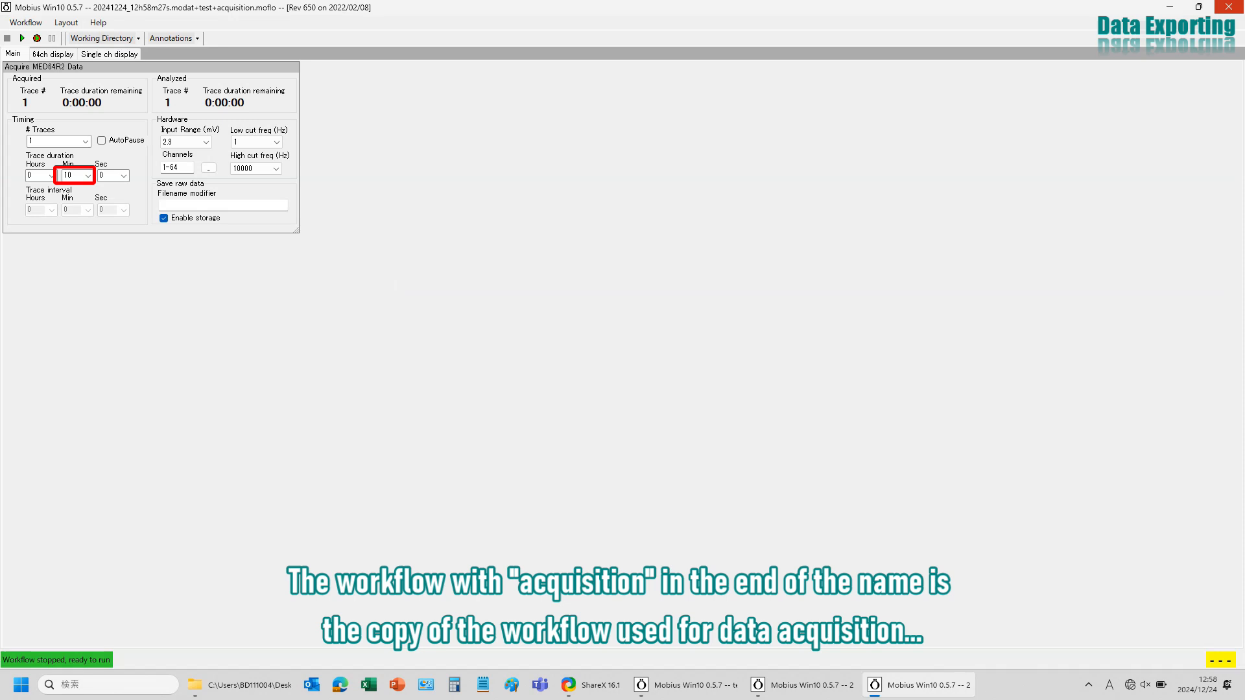
{"action": "left_click", "coordinate": [1229, 6]}
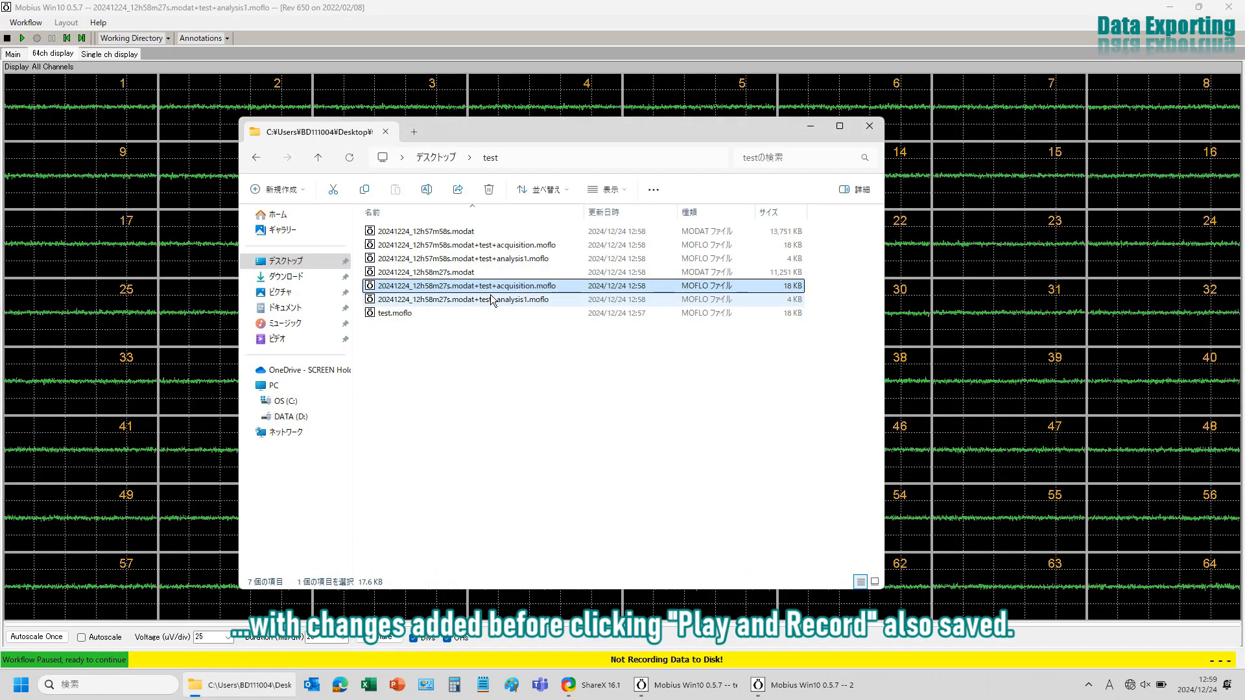
Compare the trace durations in the 20241224_12h57m58s and 20241224_12h58m27s acquisition workflows, opening and closing each in turn.
{"action": "left_click", "coordinate": [484, 251]}
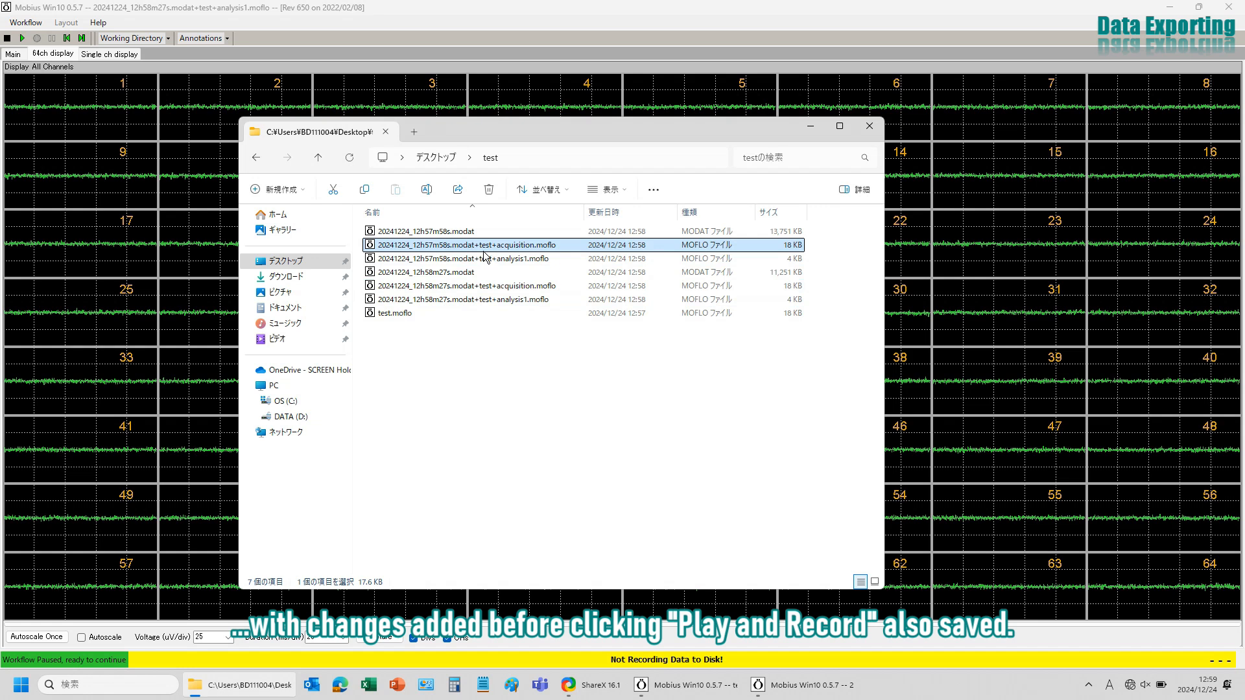
{"action": "double_click", "coordinate": [484, 251]}
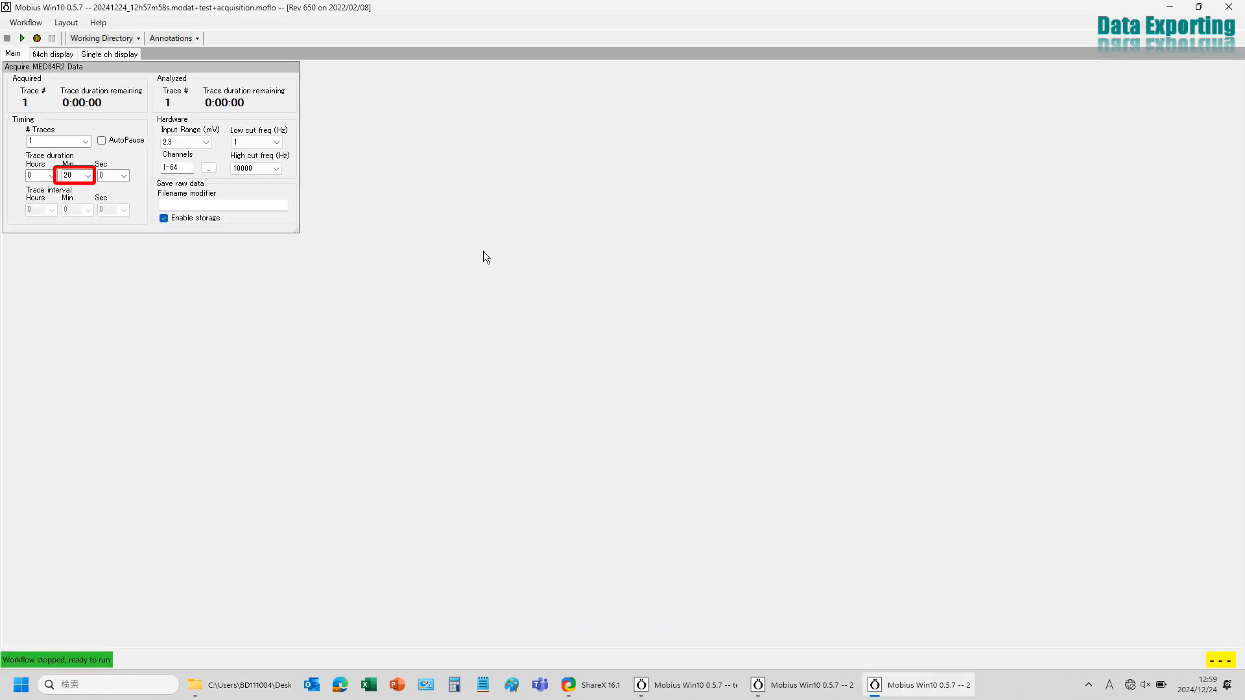
{"action": "left_click", "coordinate": [1229, 7]}
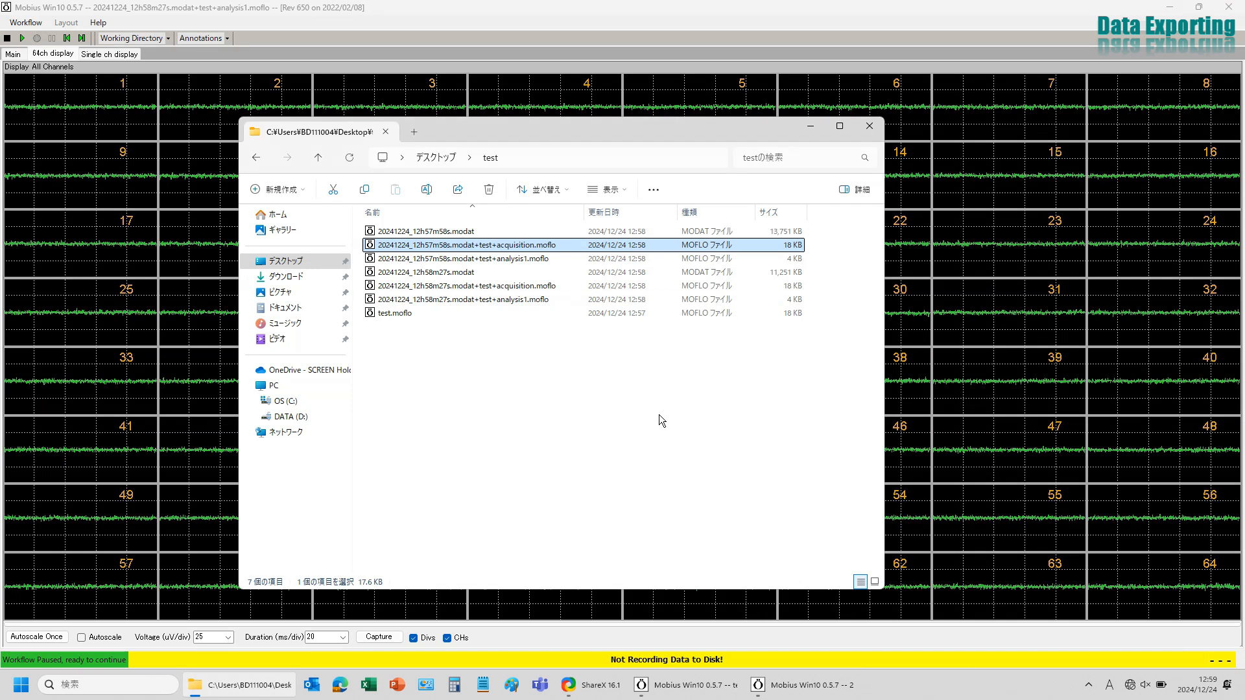
{"action": "left_click", "coordinate": [537, 290]}
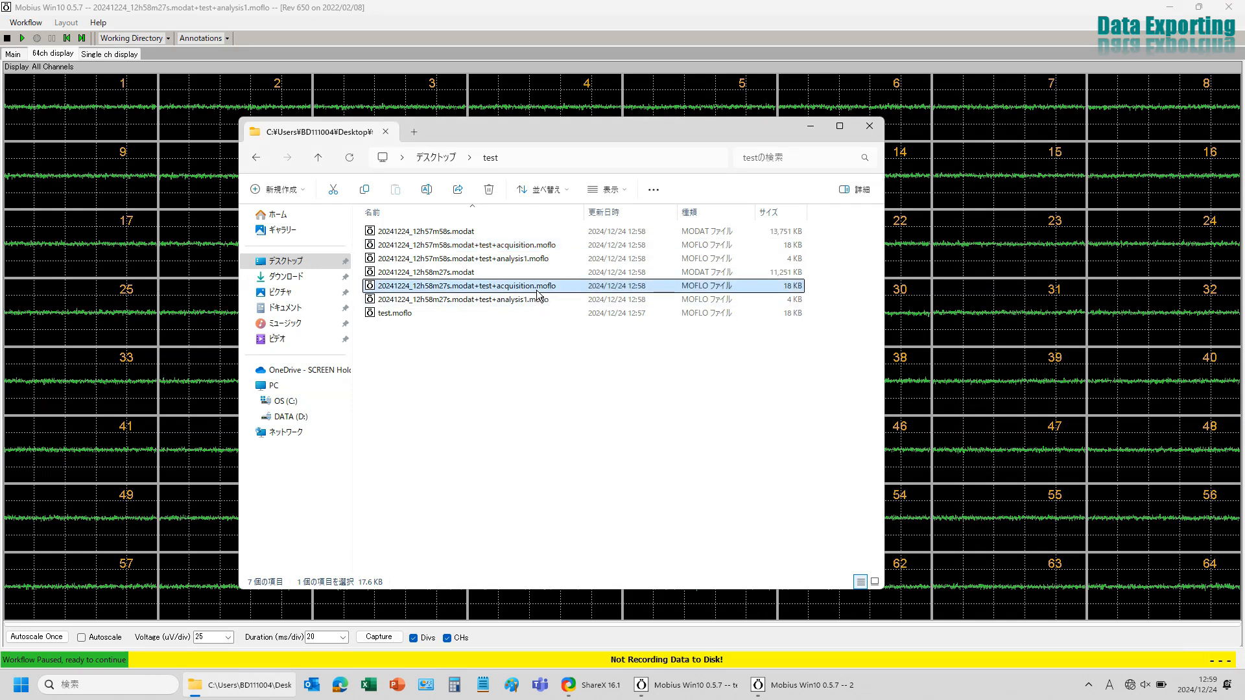
{"action": "double_click", "coordinate": [536, 290]}
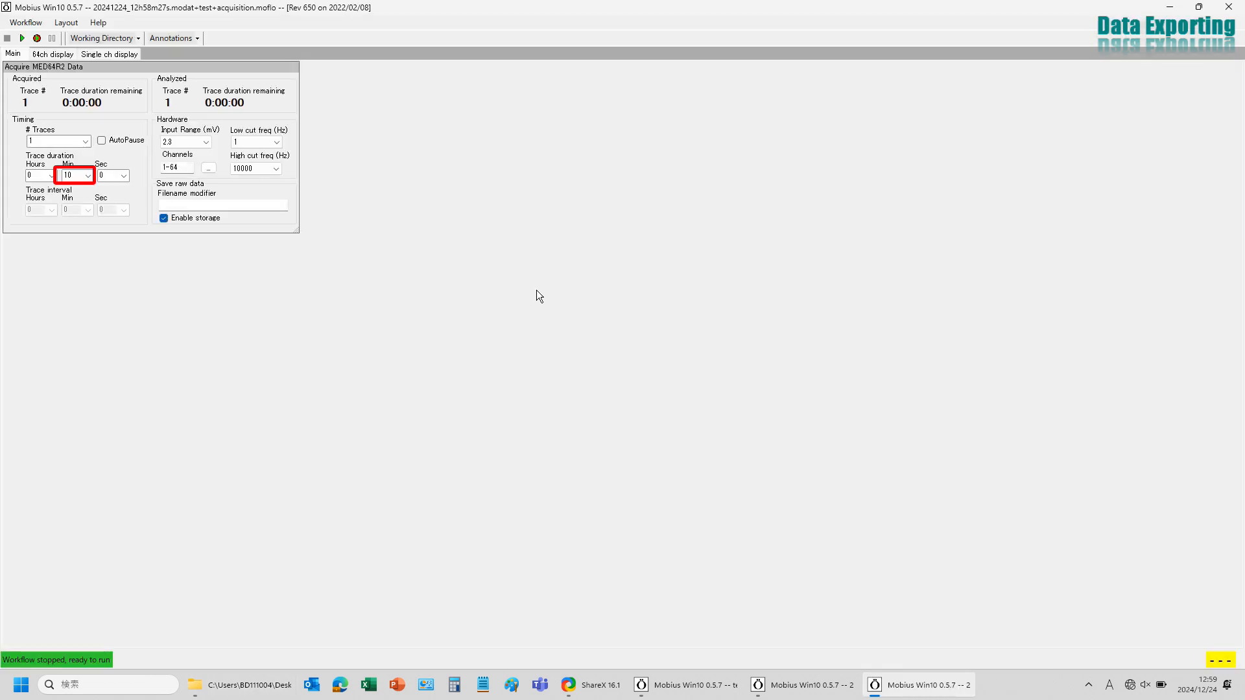
{"action": "left_click", "coordinate": [1228, 7]}
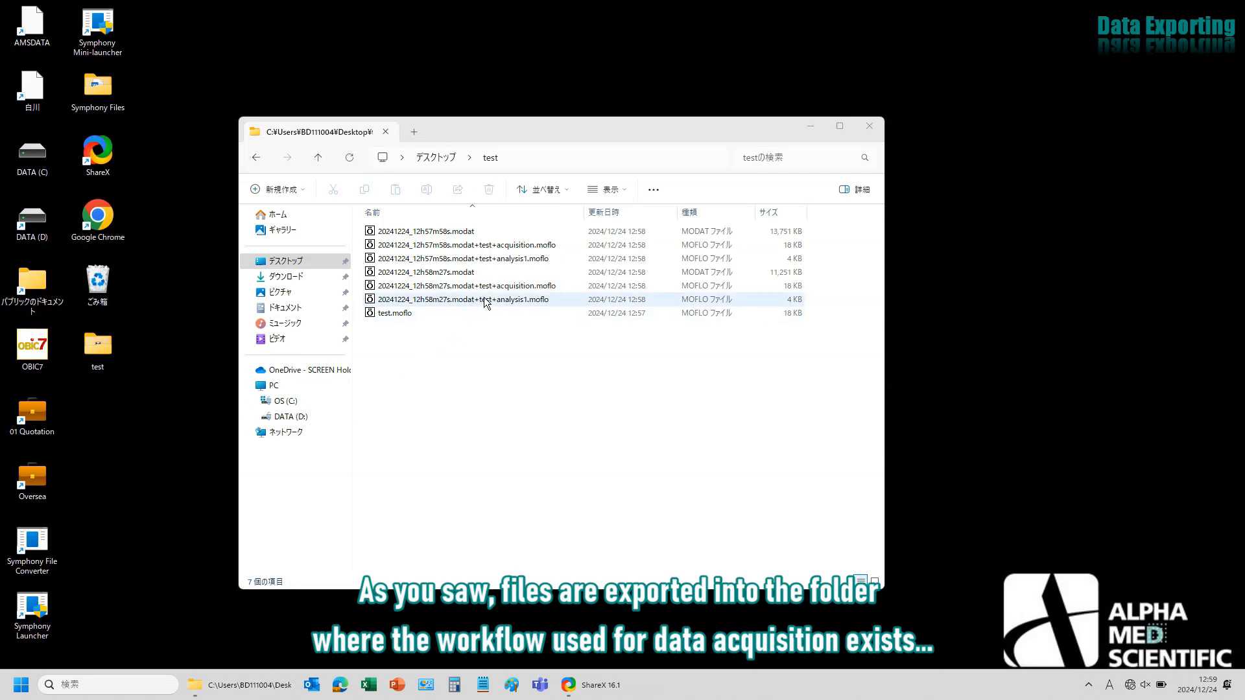
Reopen 20241224_12h58m27s.modat+test+acquisition.moflo from the test folder and show its working directory.
{"action": "left_click", "coordinate": [503, 289]}
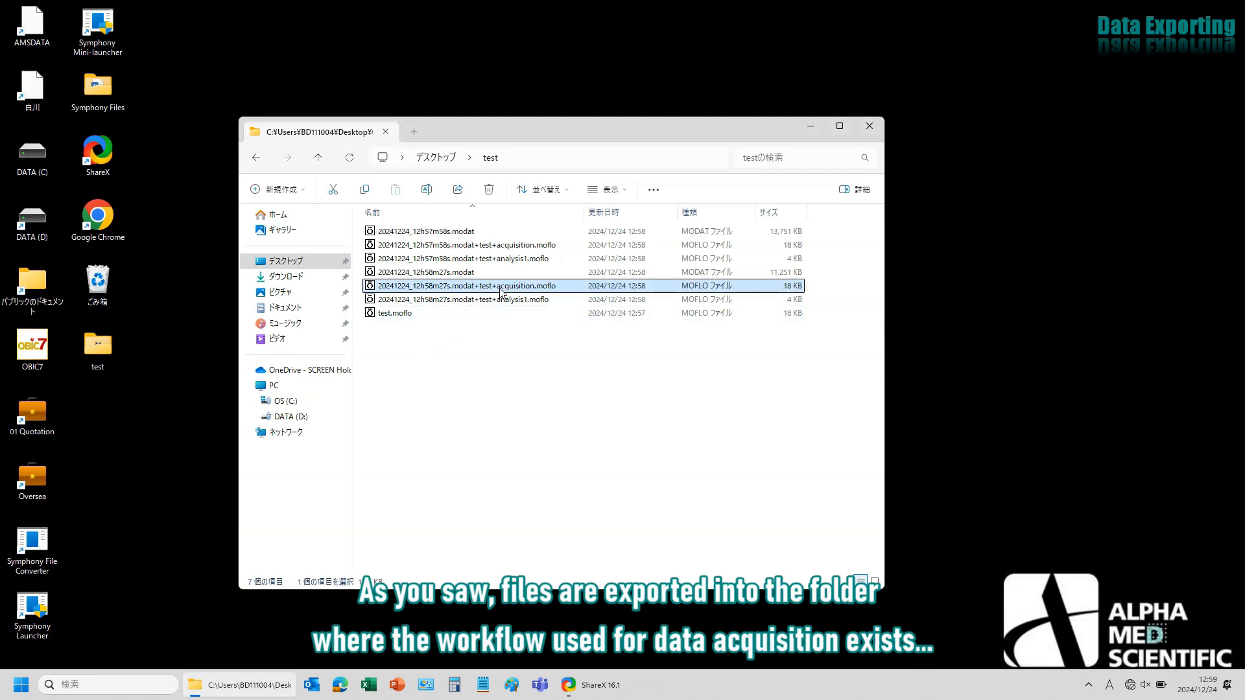
{"action": "double_click", "coordinate": [500, 288]}
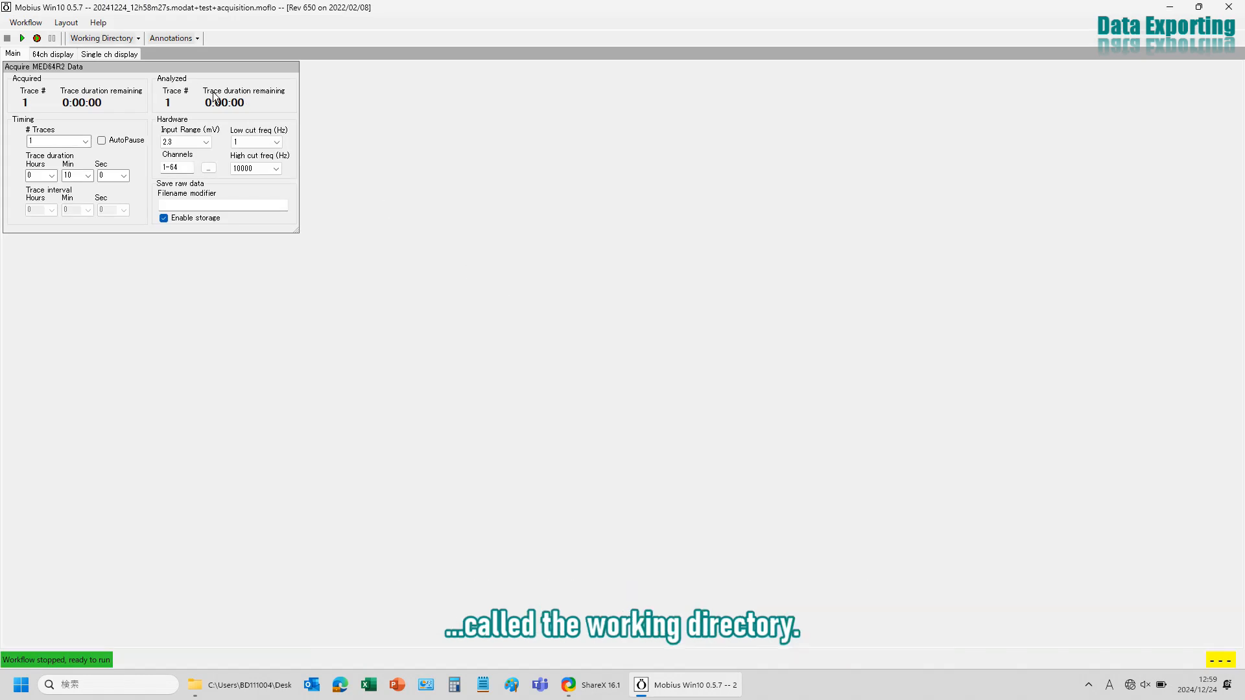
{"action": "left_click", "coordinate": [125, 39]}
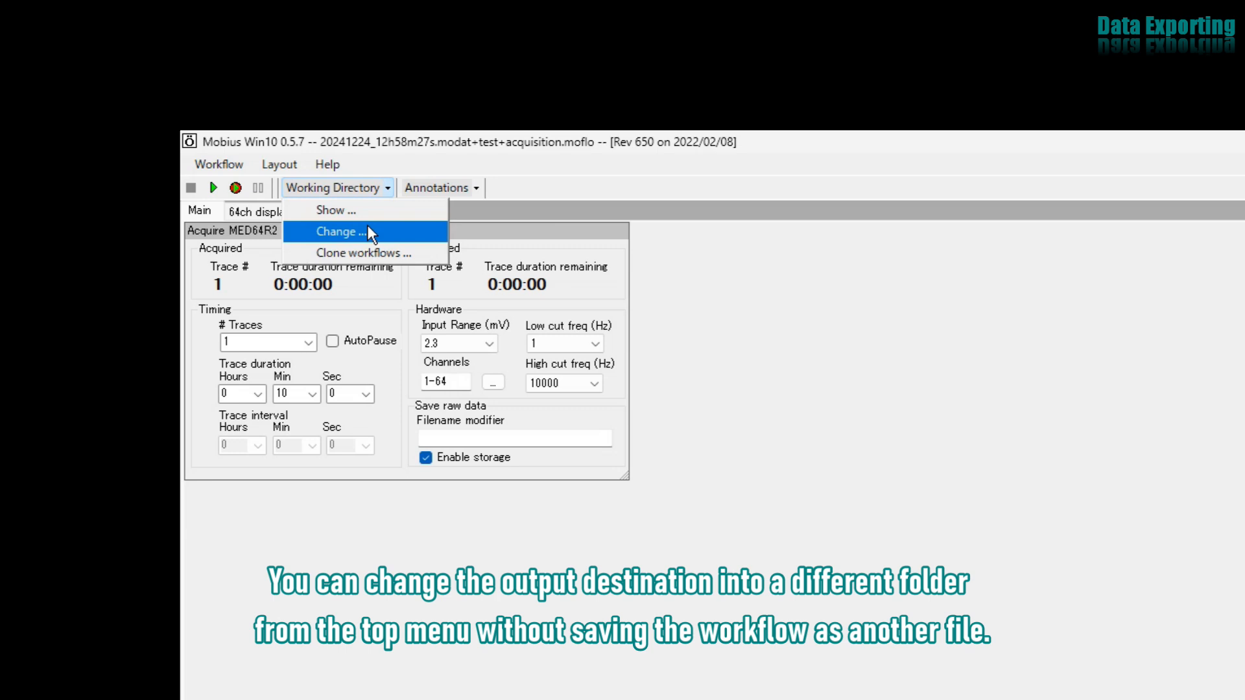
{"action": "left_click", "coordinate": [369, 217]}
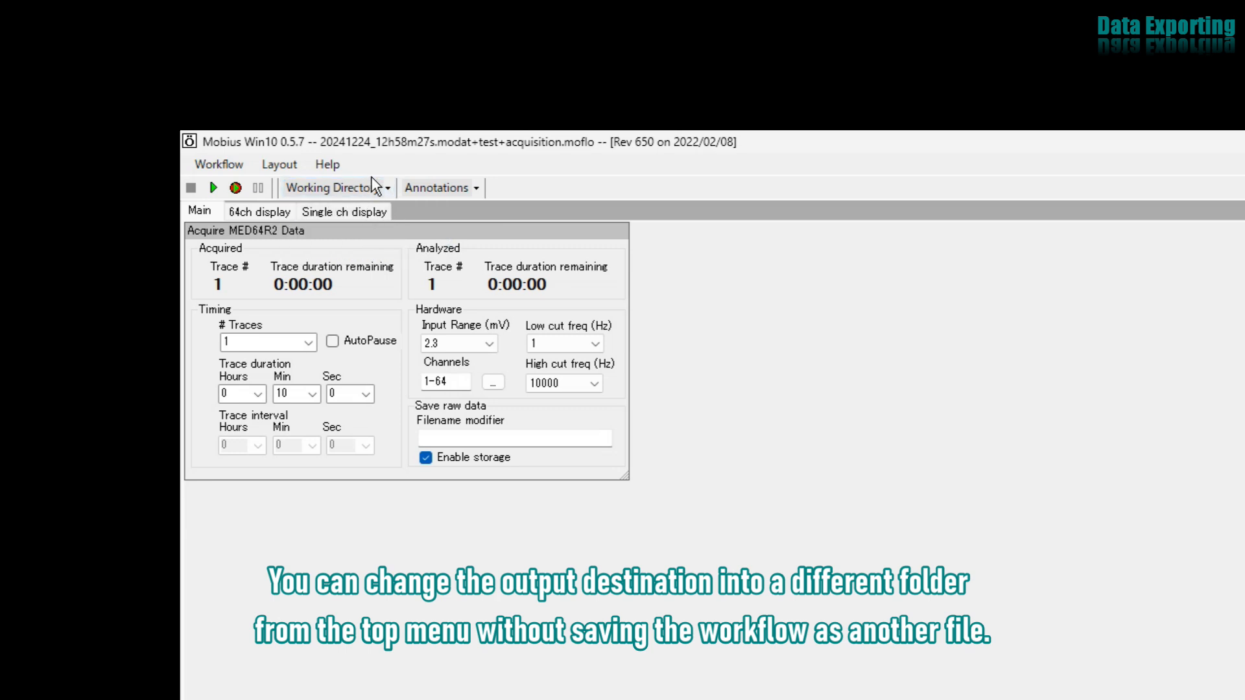
Change the working directory to the desktop (デスクトップ) and return to the acquisition workflow.
{"action": "left_click", "coordinate": [366, 188]}
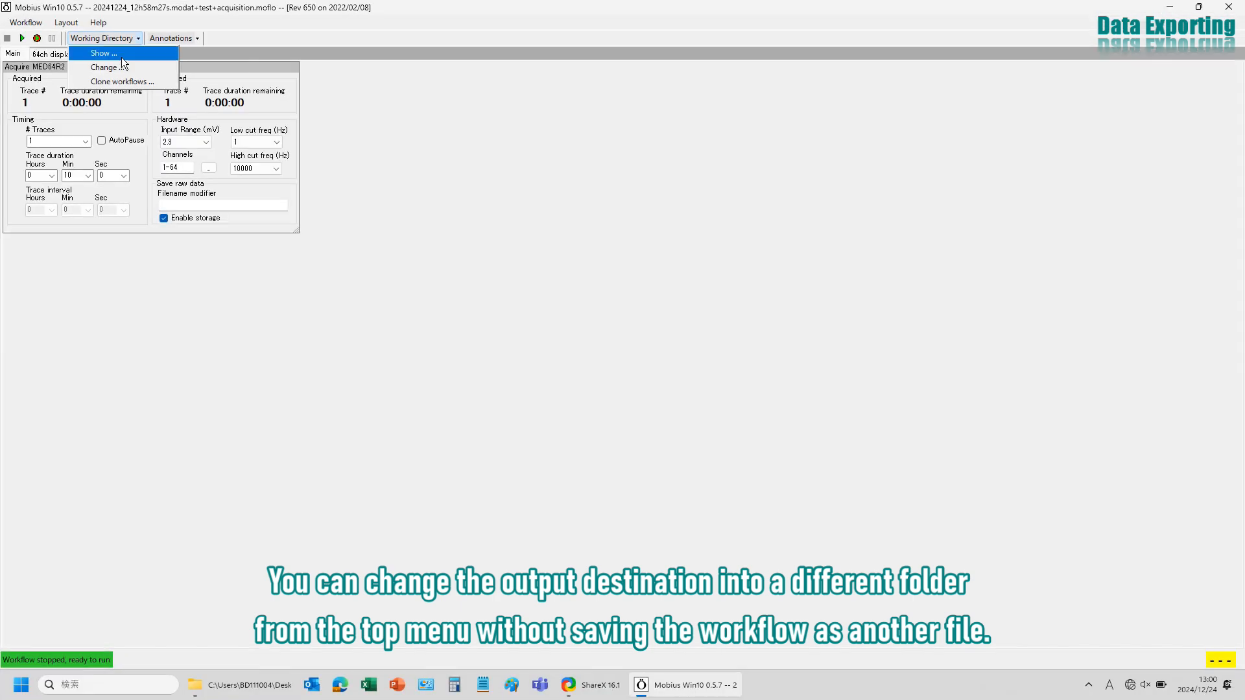
{"action": "left_click", "coordinate": [120, 67]}
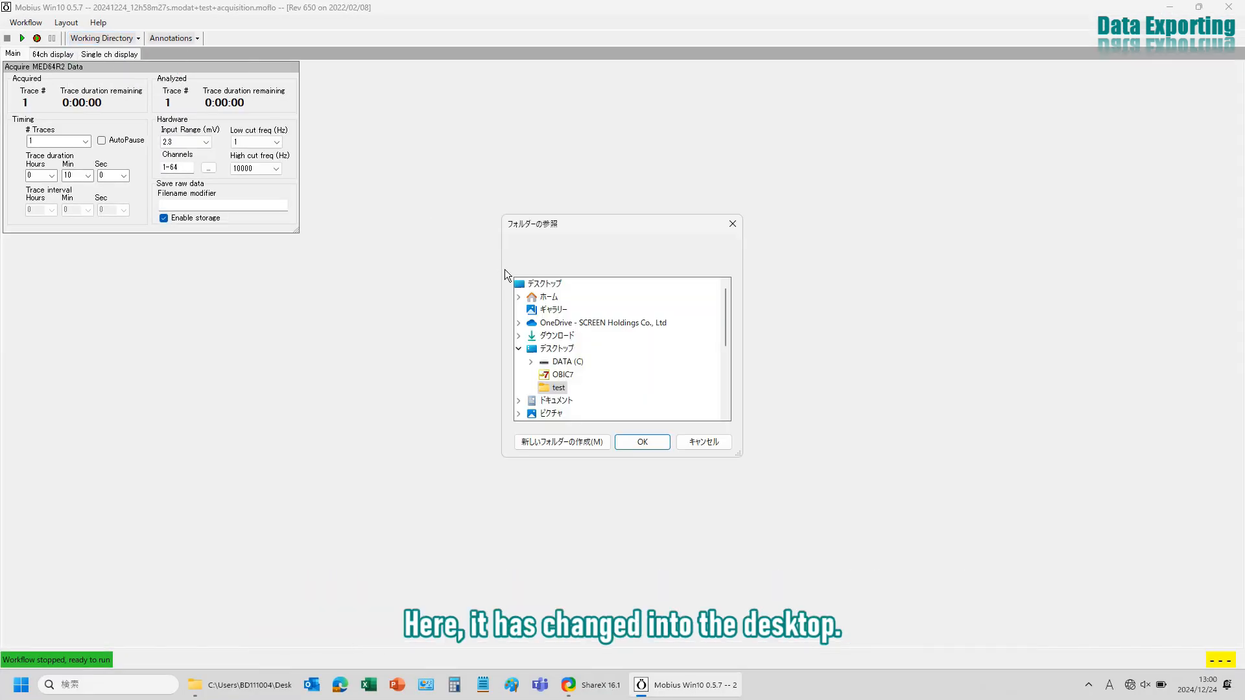
{"action": "left_click", "coordinate": [542, 284]}
{"action": "left_click", "coordinate": [639, 442]}
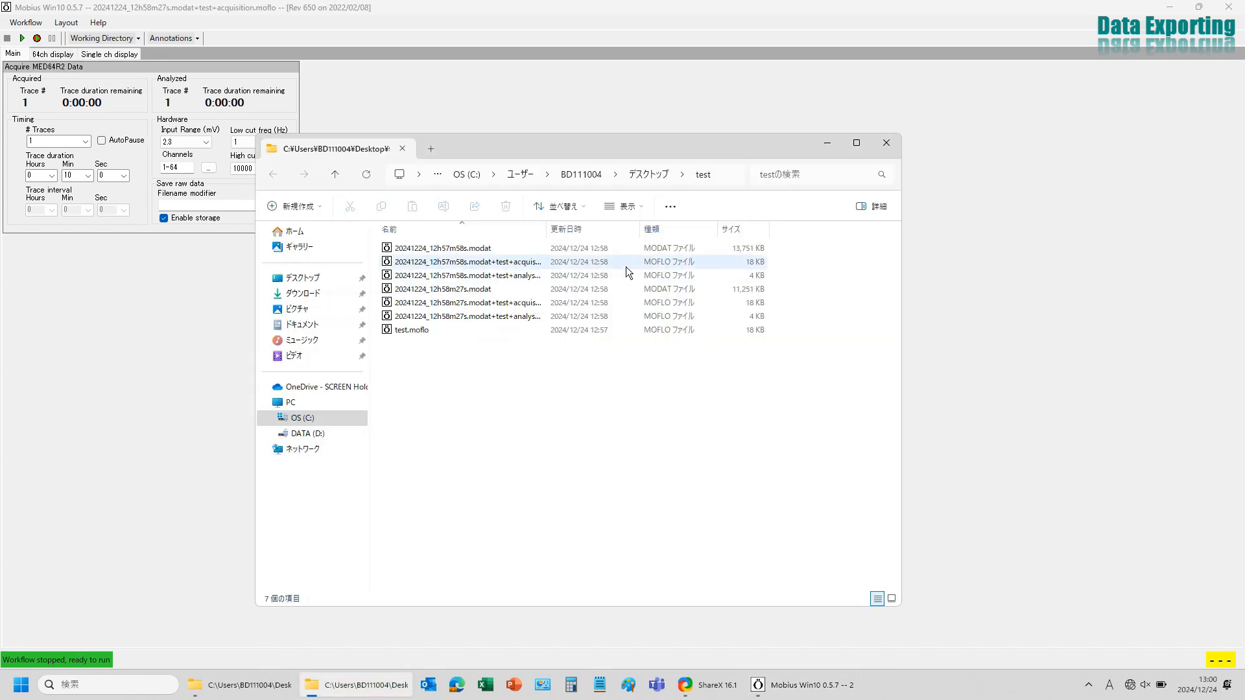
{"action": "left_click", "coordinate": [904, 71]}
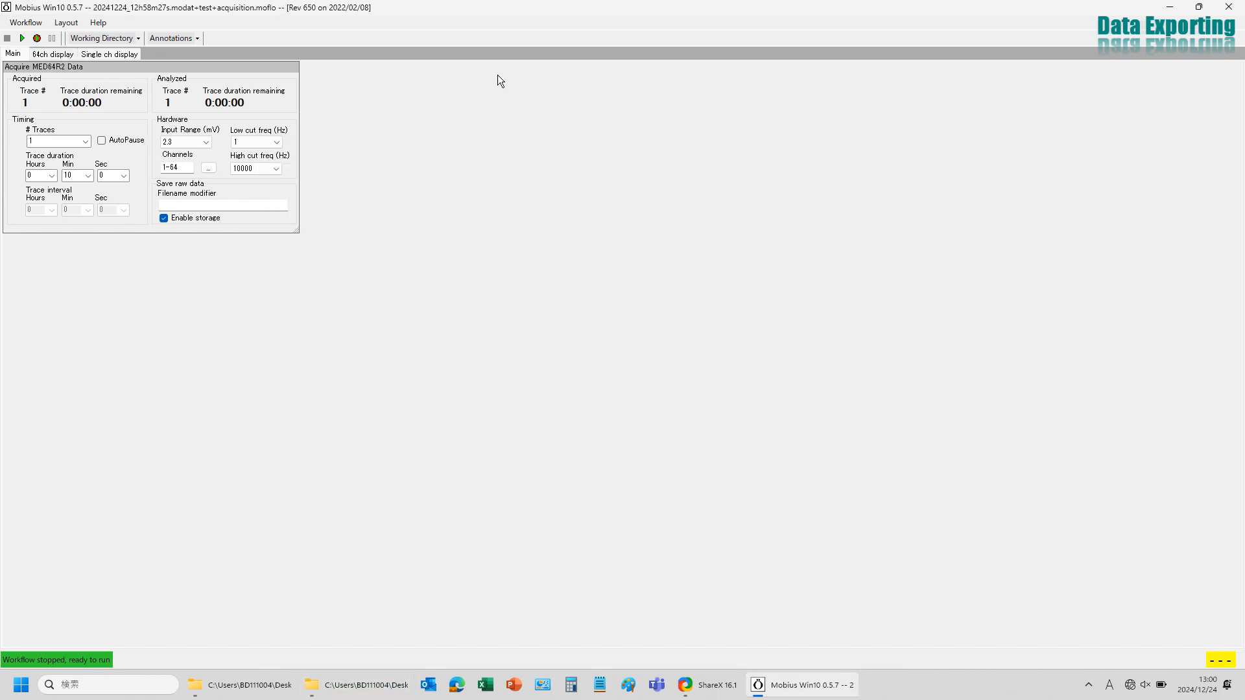
Record a short run to disk while viewing the 64ch display, and check its output files on the desktop.
{"action": "left_click", "coordinate": [37, 38]}
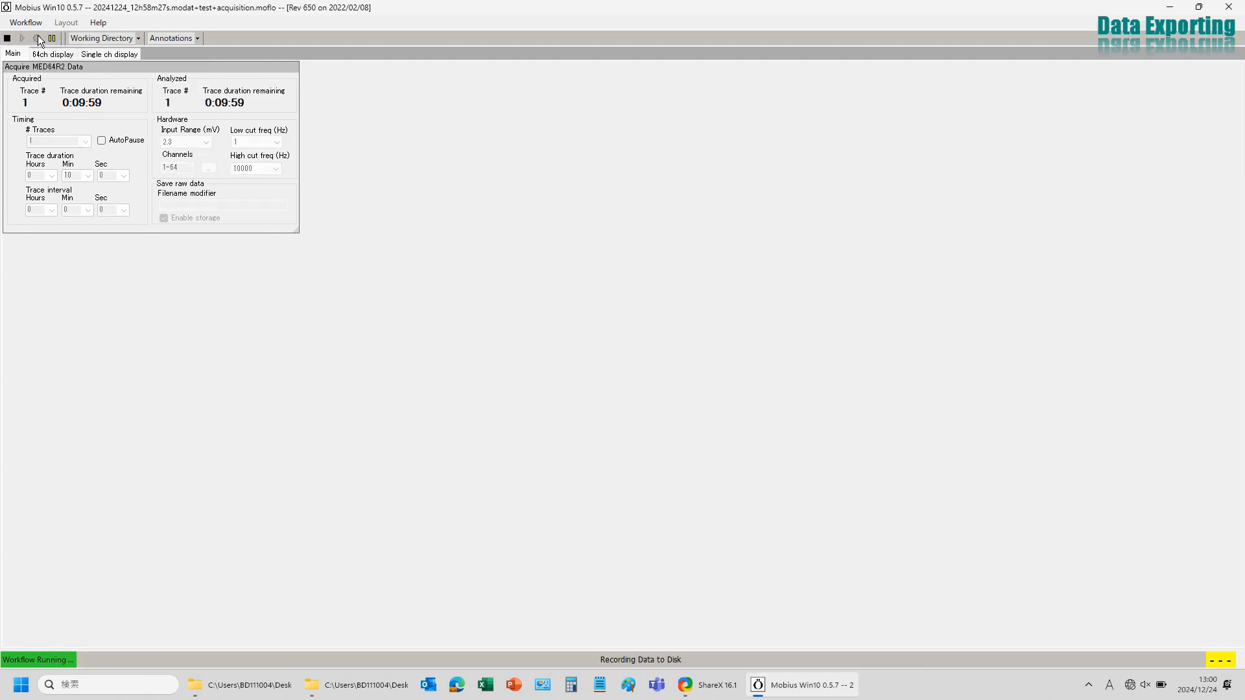
{"action": "left_click", "coordinate": [47, 55]}
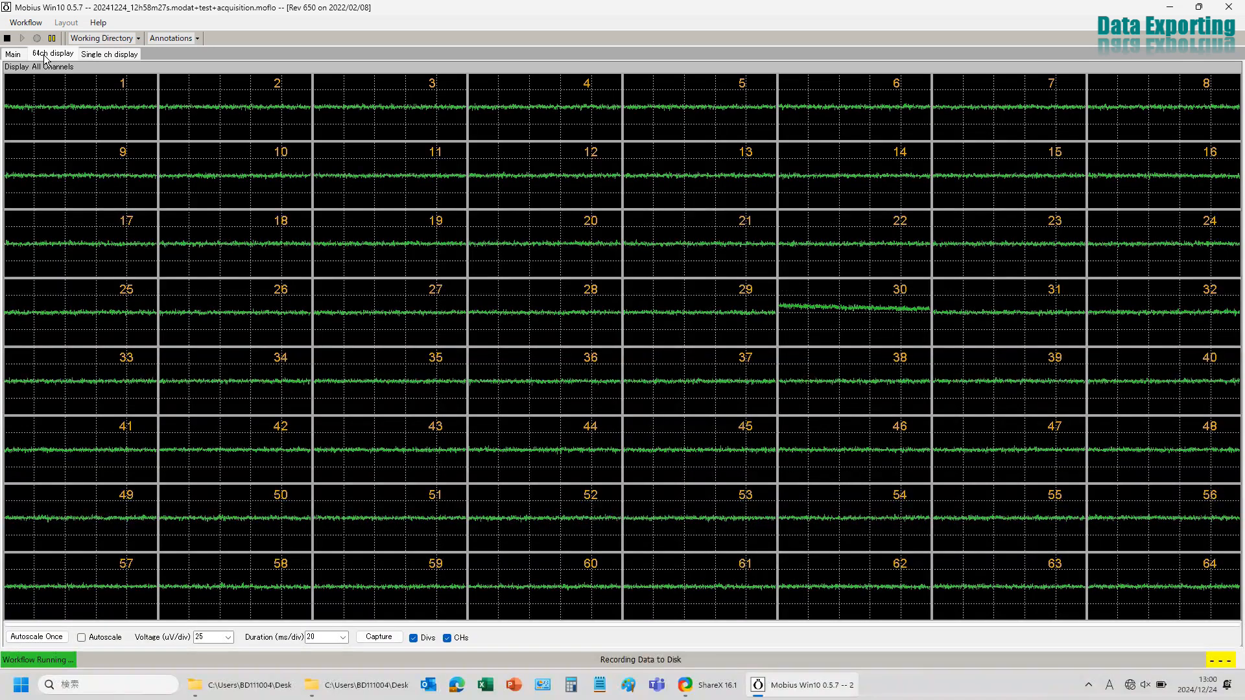
{"action": "left_click", "coordinate": [7, 38]}
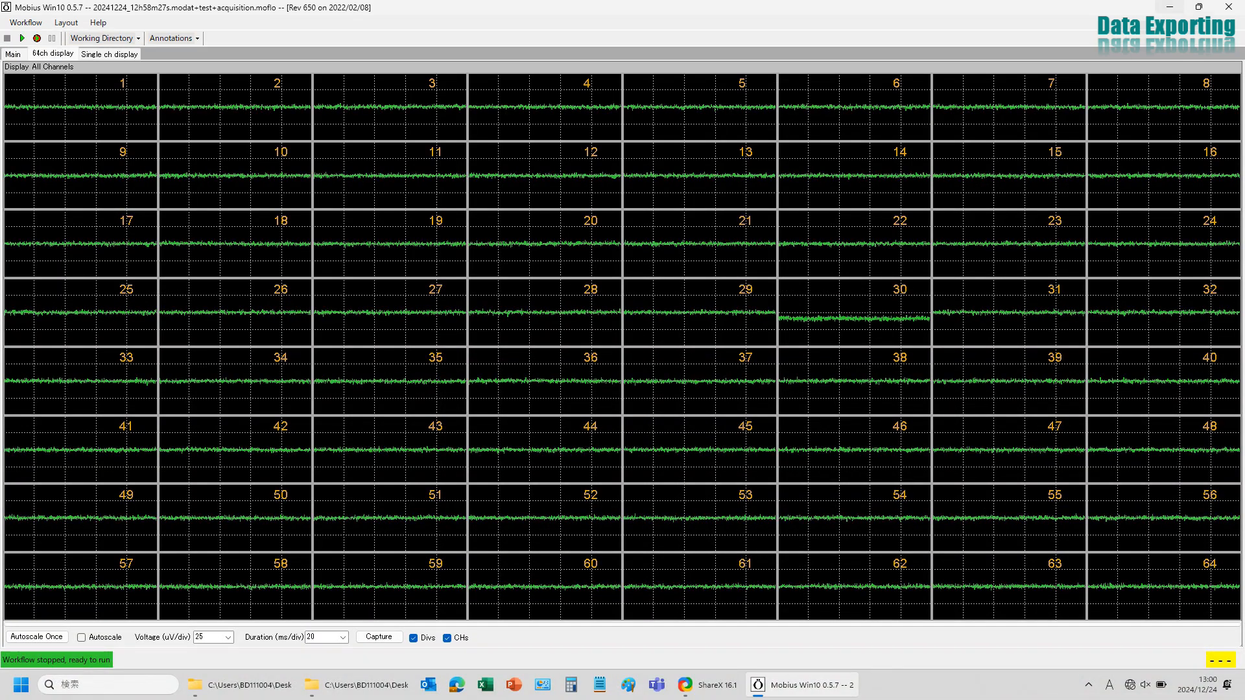
{"action": "left_click", "coordinate": [1170, 7]}
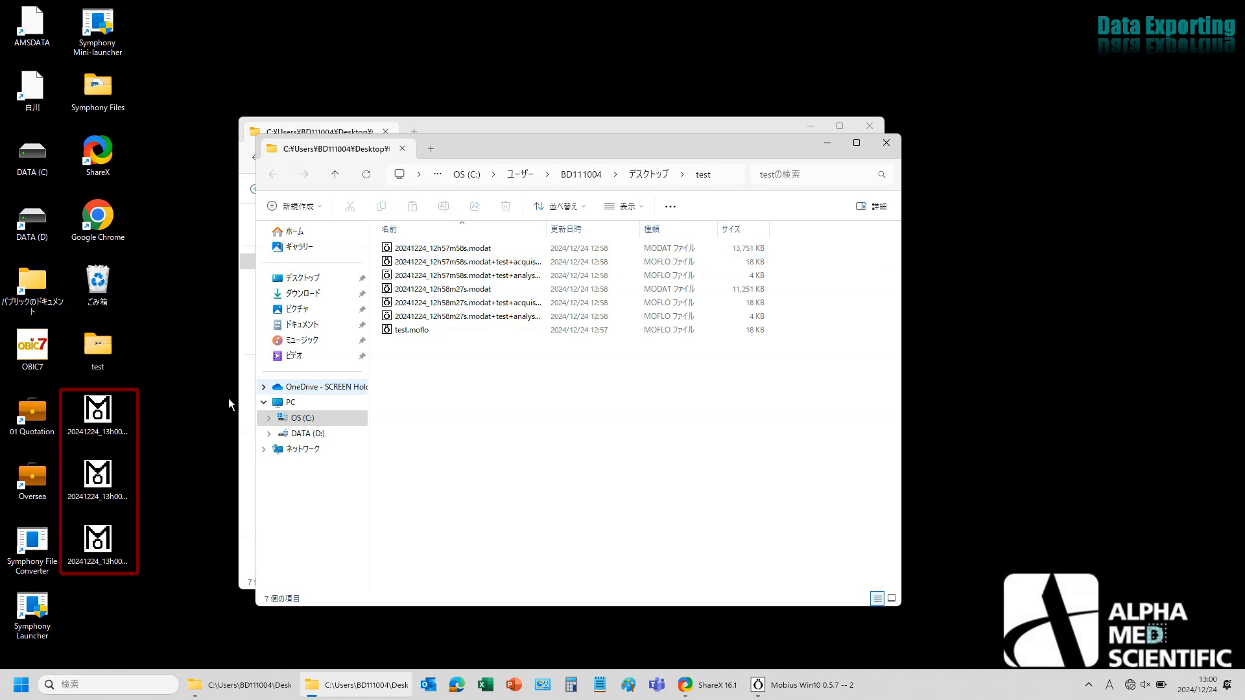
{"action": "left_click_drag", "start_coordinate": [161, 396], "coordinate": [100, 556]}
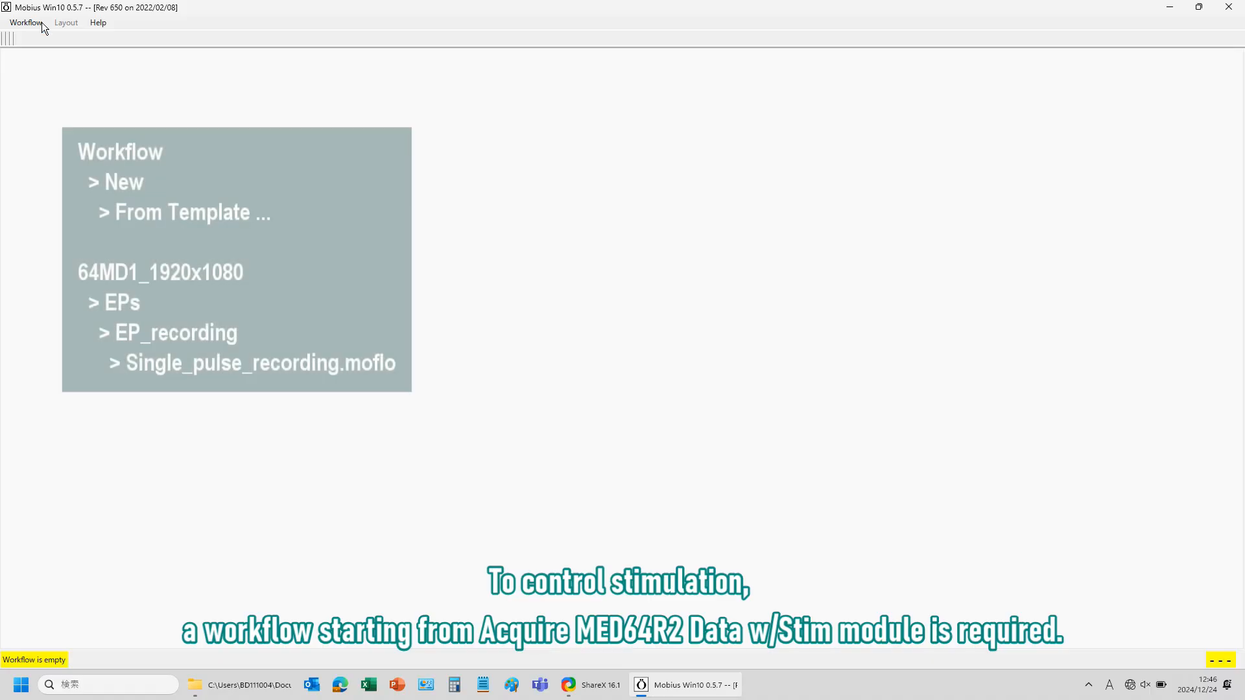
Create a workflow from the template Single_pulse_recording.moflo in 64MD1_1920x1080 > EPs > EP_recording.
{"action": "left_click", "coordinate": [43, 25]}
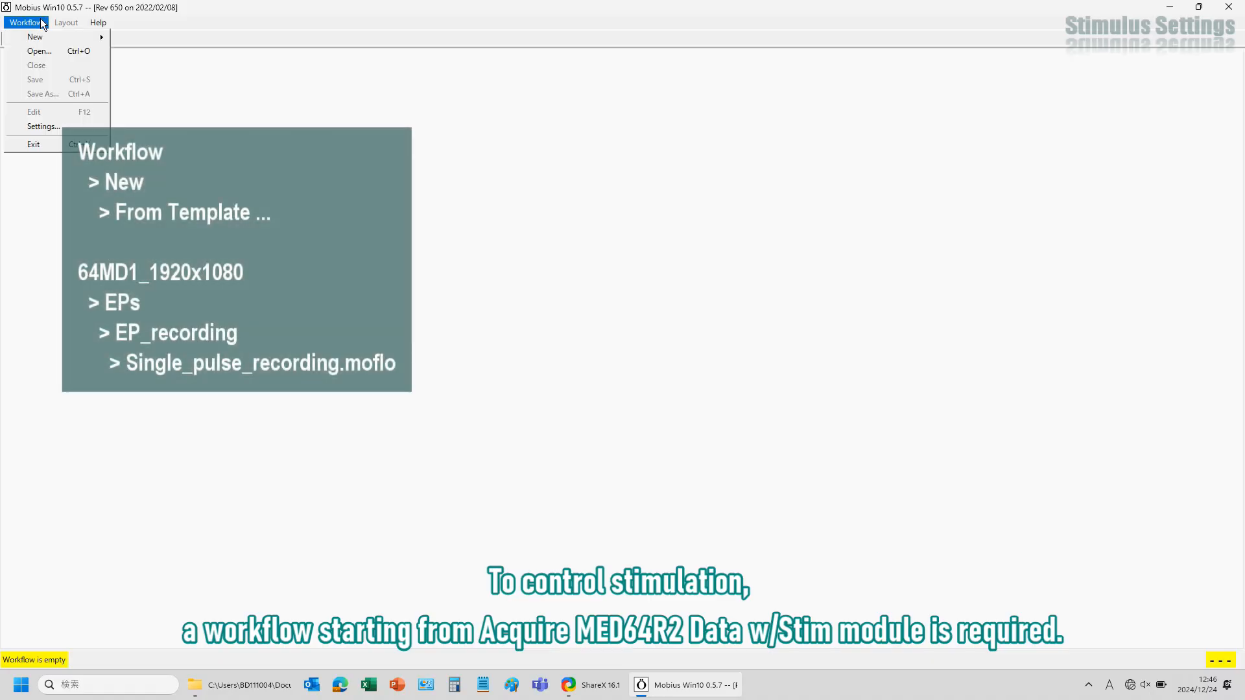
{"action": "mouse_move", "coordinate": [42, 37]}
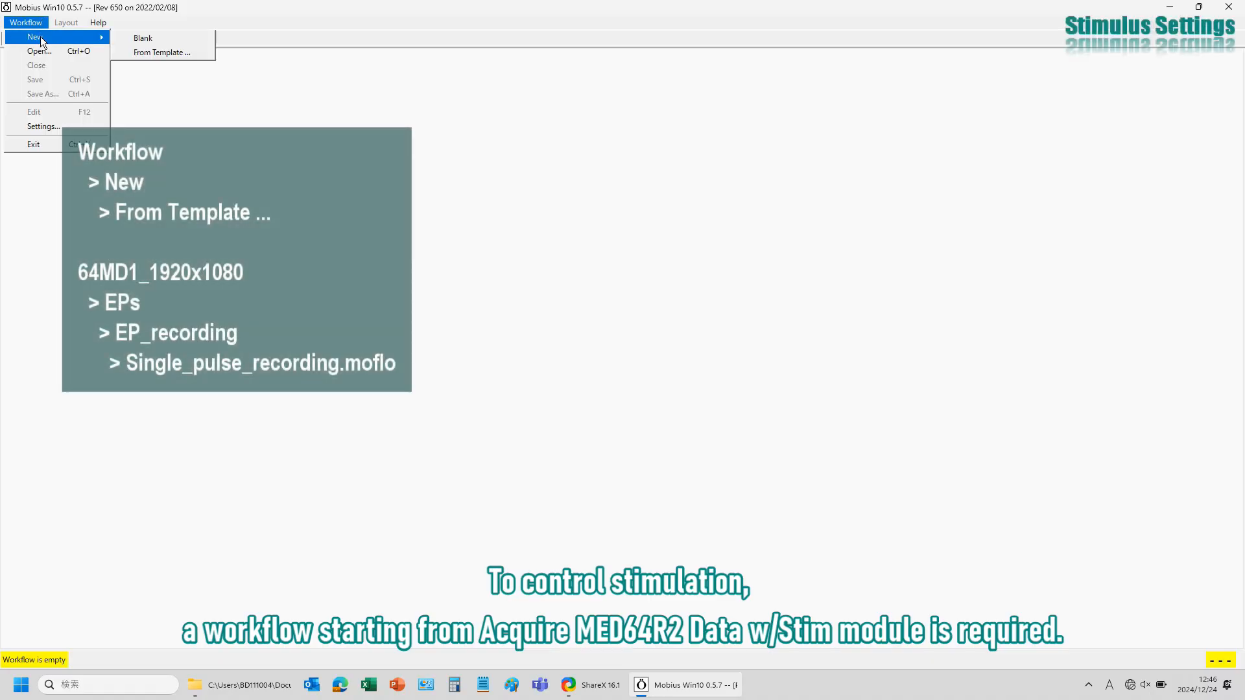
{"action": "left_click", "coordinate": [141, 53]}
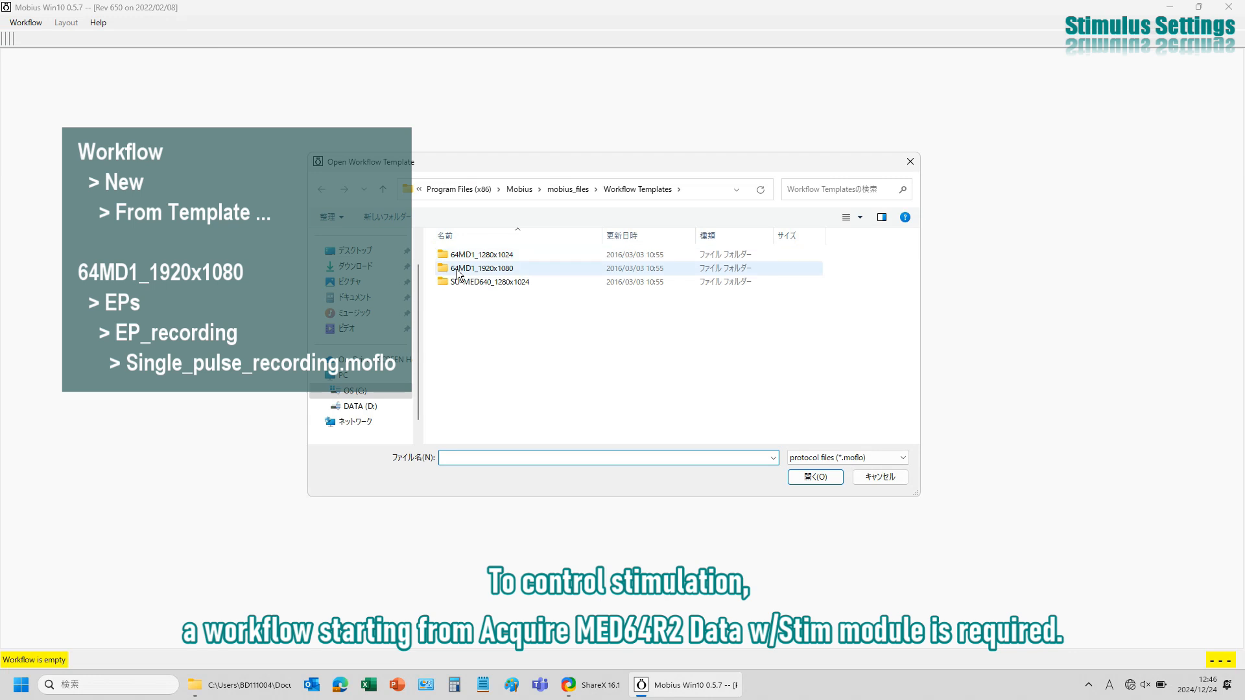
{"action": "double_click", "coordinate": [453, 270]}
{"action": "double_click", "coordinate": [456, 269]}
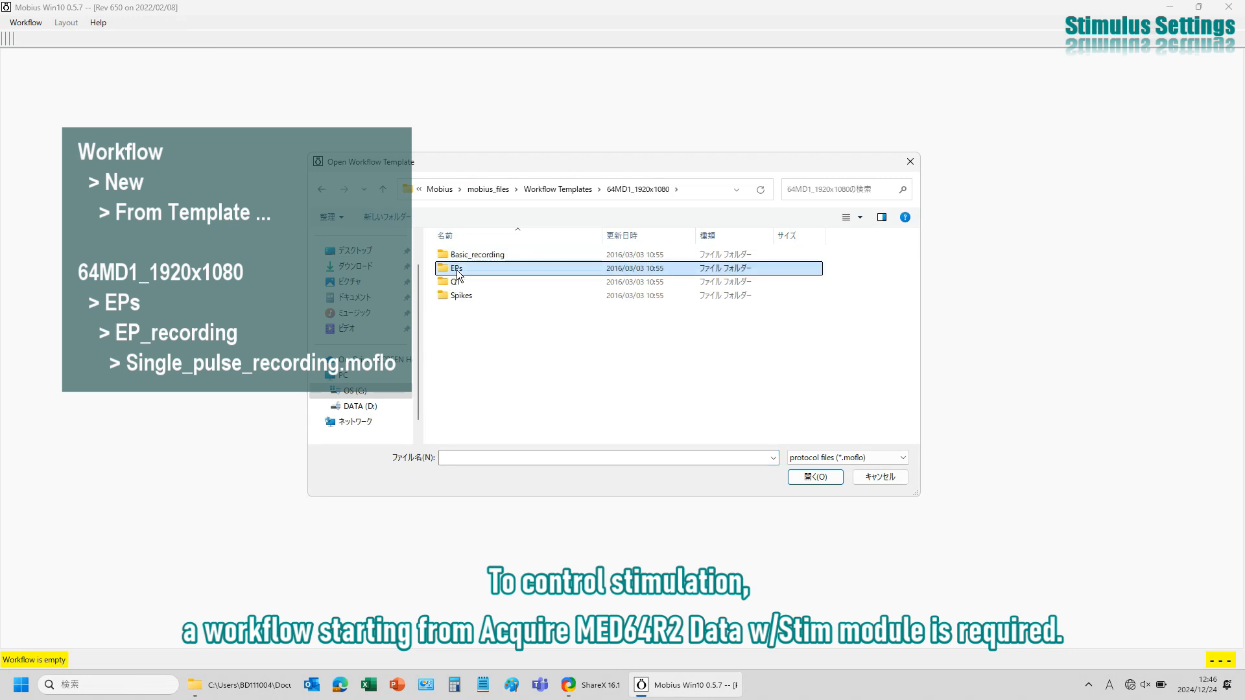
{"action": "double_click", "coordinate": [457, 272]}
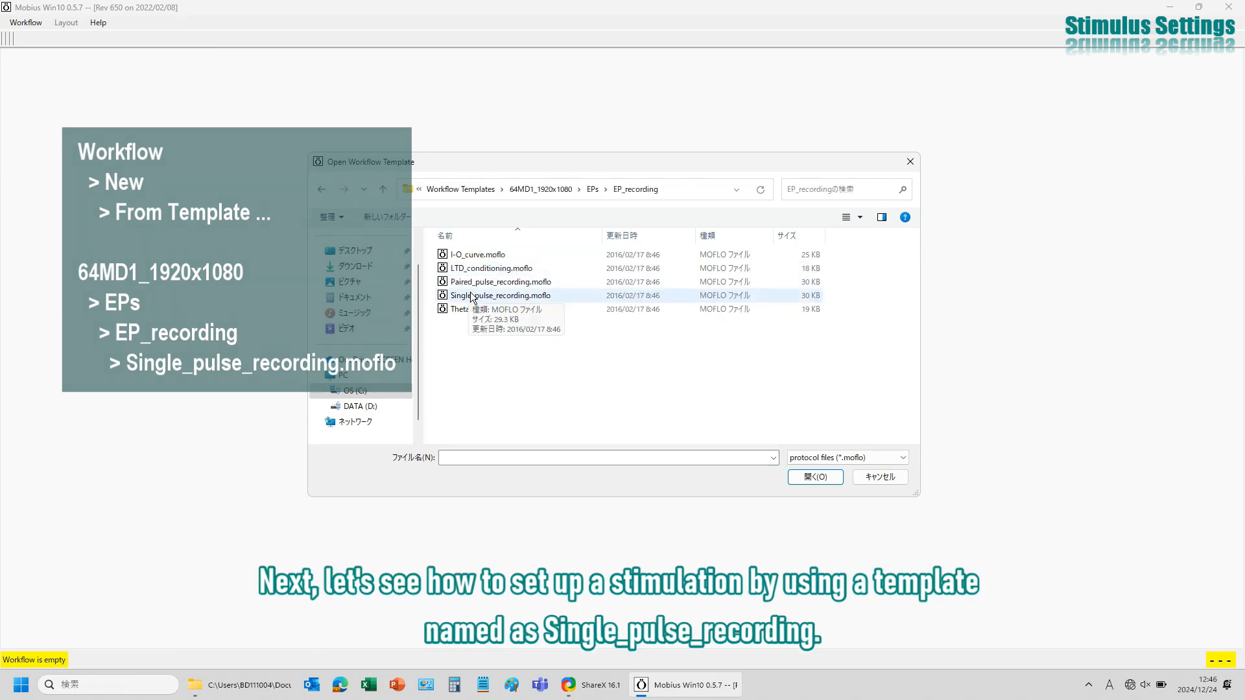
{"action": "double_click", "coordinate": [470, 295]}
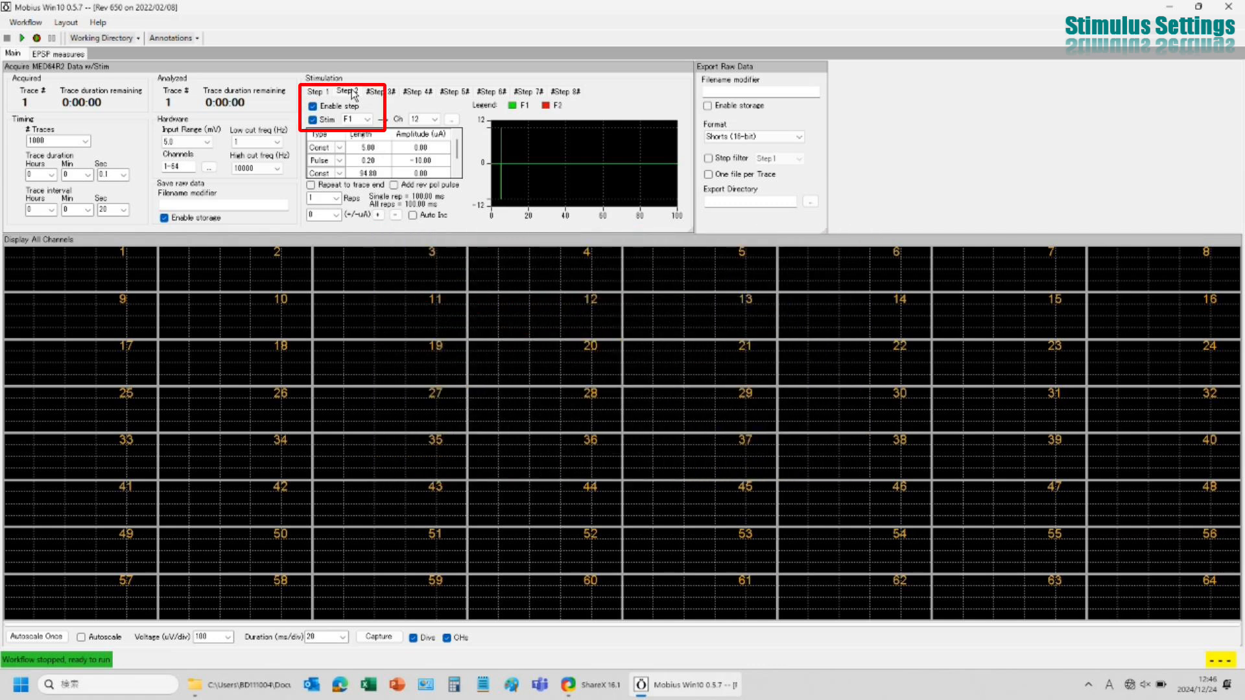
Show the Step 1 stimulation settings and set the trace interval to 5 seconds.
{"action": "left_click", "coordinate": [319, 93]}
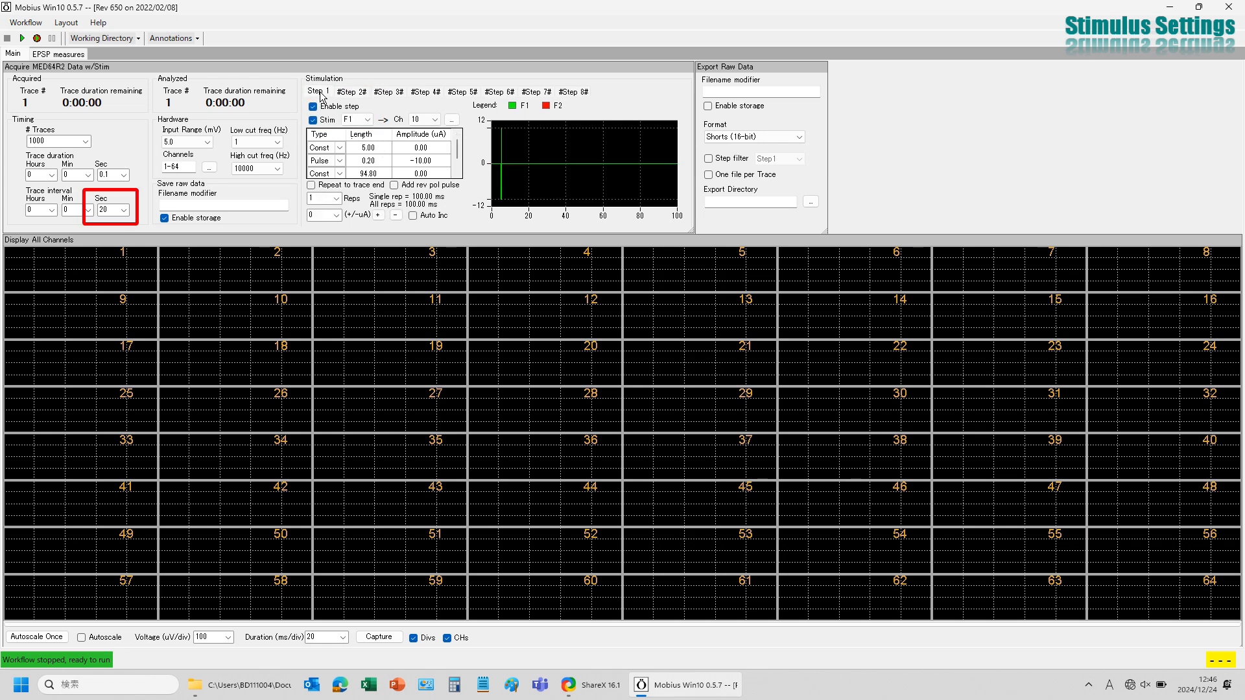
{"action": "double_click", "coordinate": [108, 205]}
{"action": "type", "text": "5"}
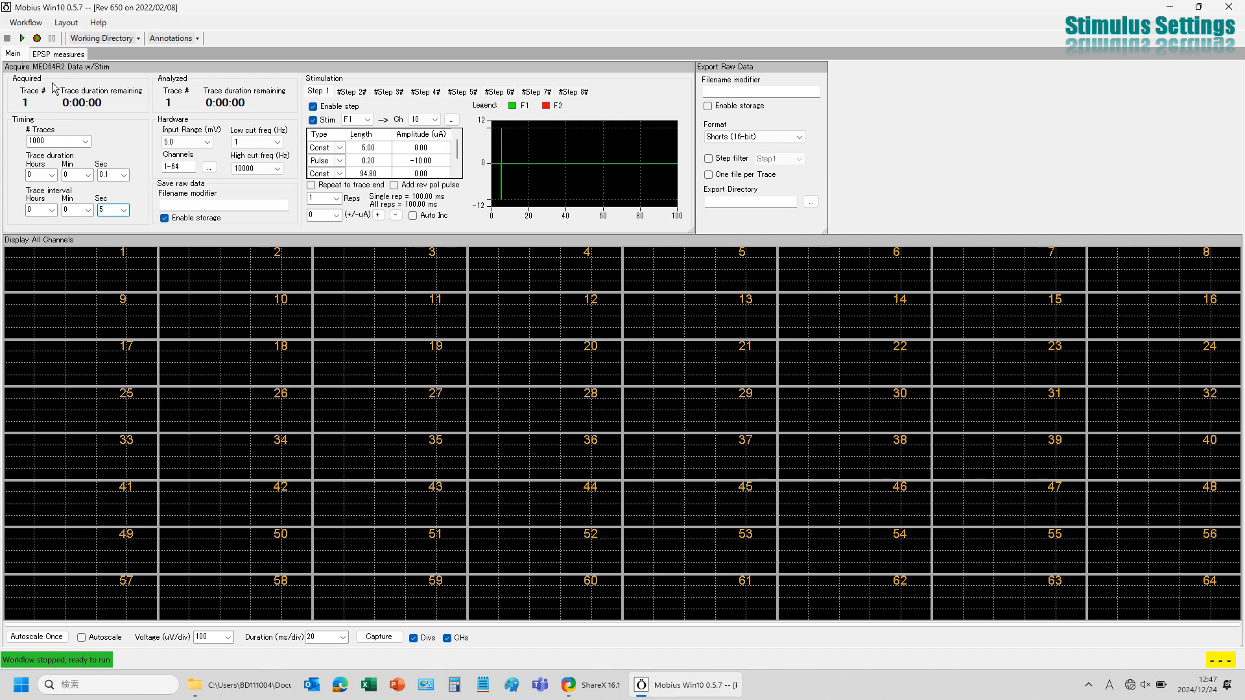
Run the workflow without recording and set the all-channels display voltage scale to 10 uV/div.
{"action": "left_click", "coordinate": [22, 39]}
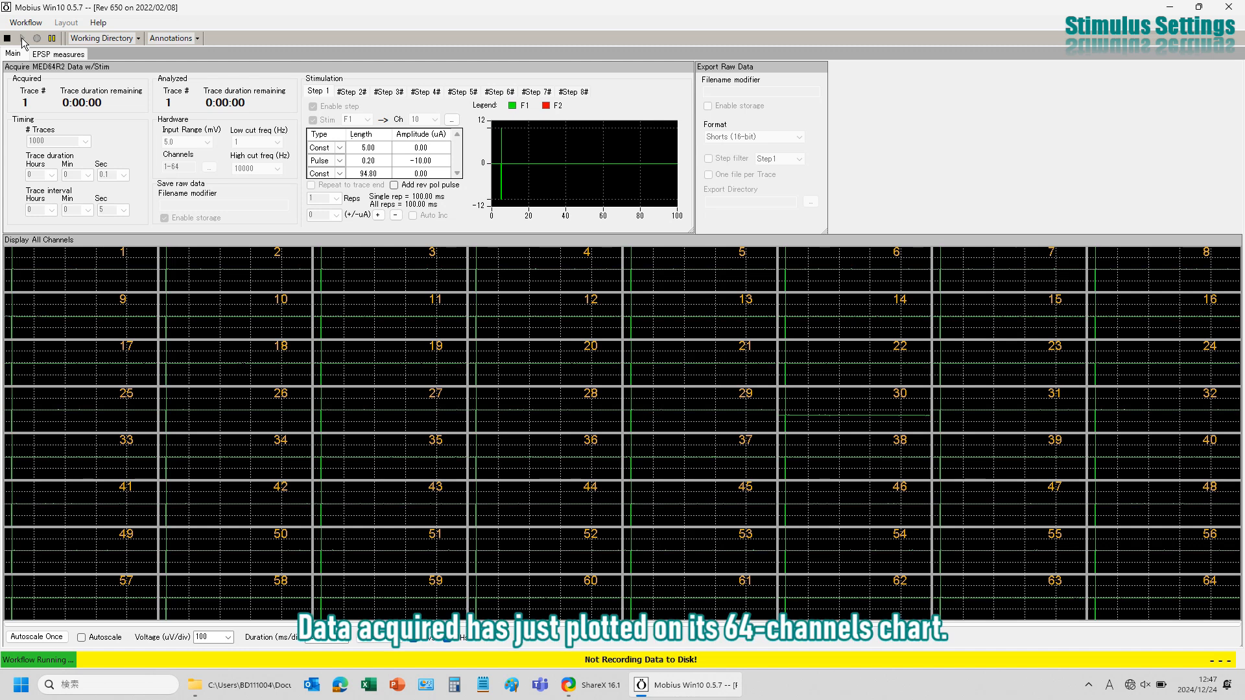
{"action": "double_click", "coordinate": [219, 637]}
{"action": "left_click", "coordinate": [231, 639]}
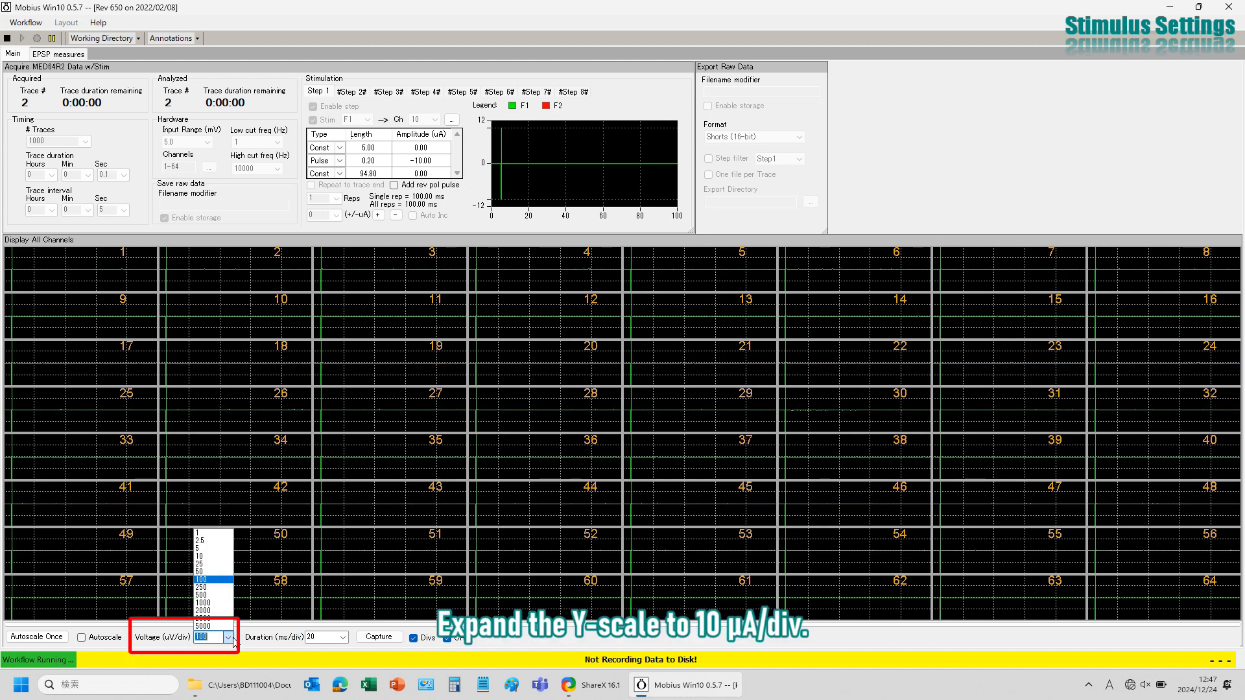
{"action": "left_click", "coordinate": [220, 558]}
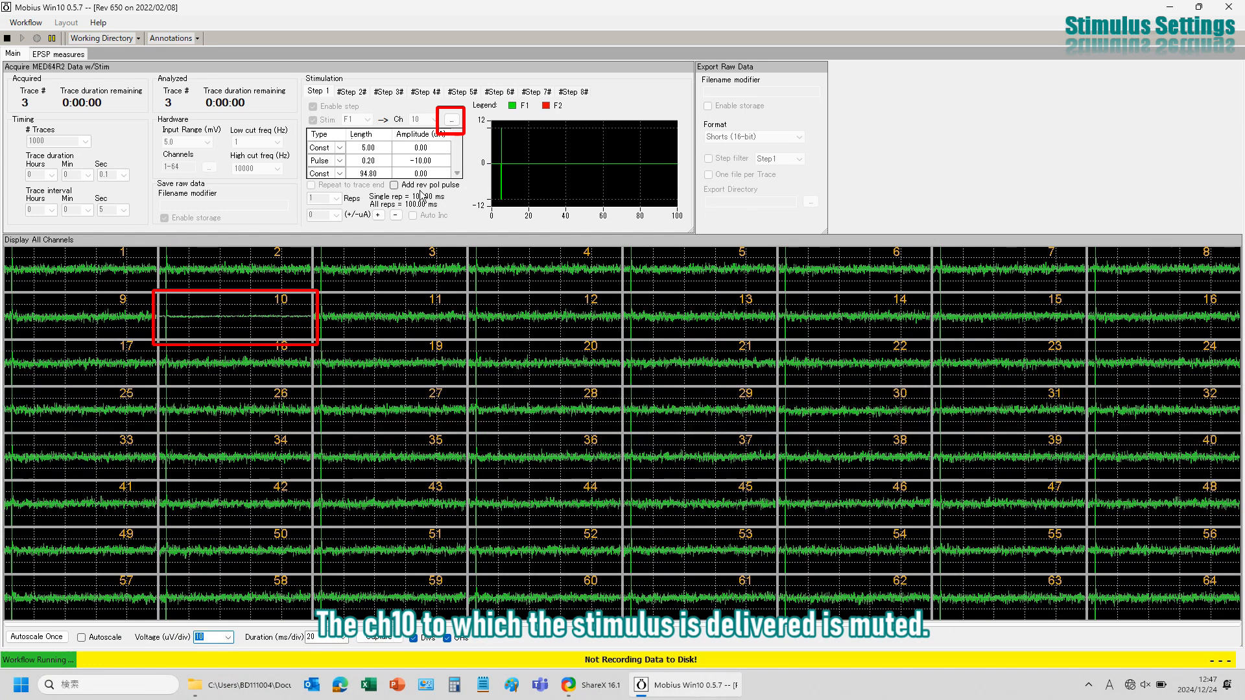
Change the Step 1 F1 stimulus channel to 64 while the workflow is running.
{"action": "left_click", "coordinate": [452, 119]}
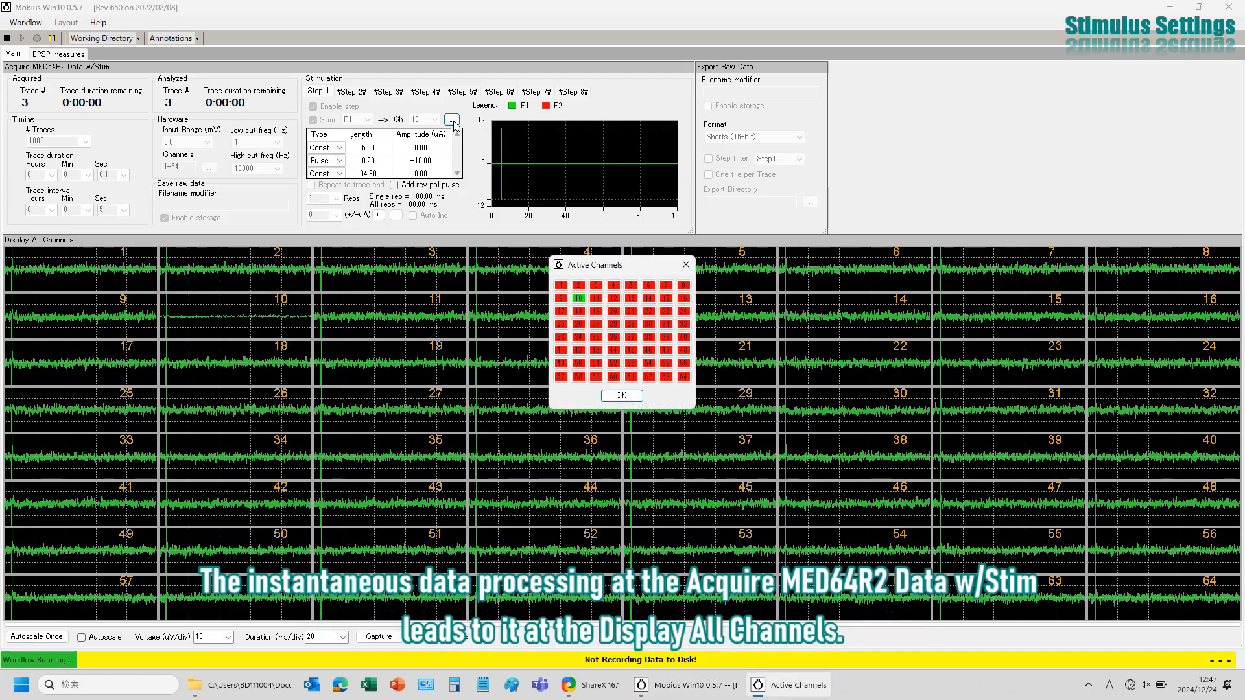
{"action": "left_click", "coordinate": [684, 377]}
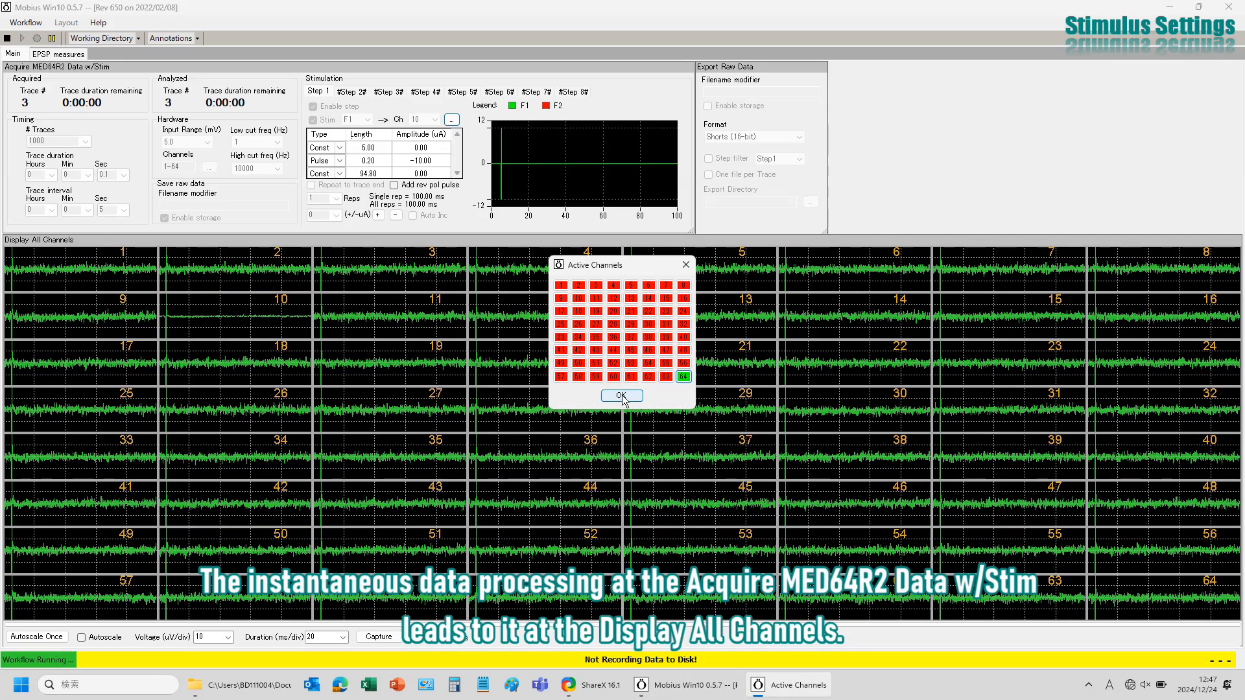
{"action": "left_click", "coordinate": [621, 396]}
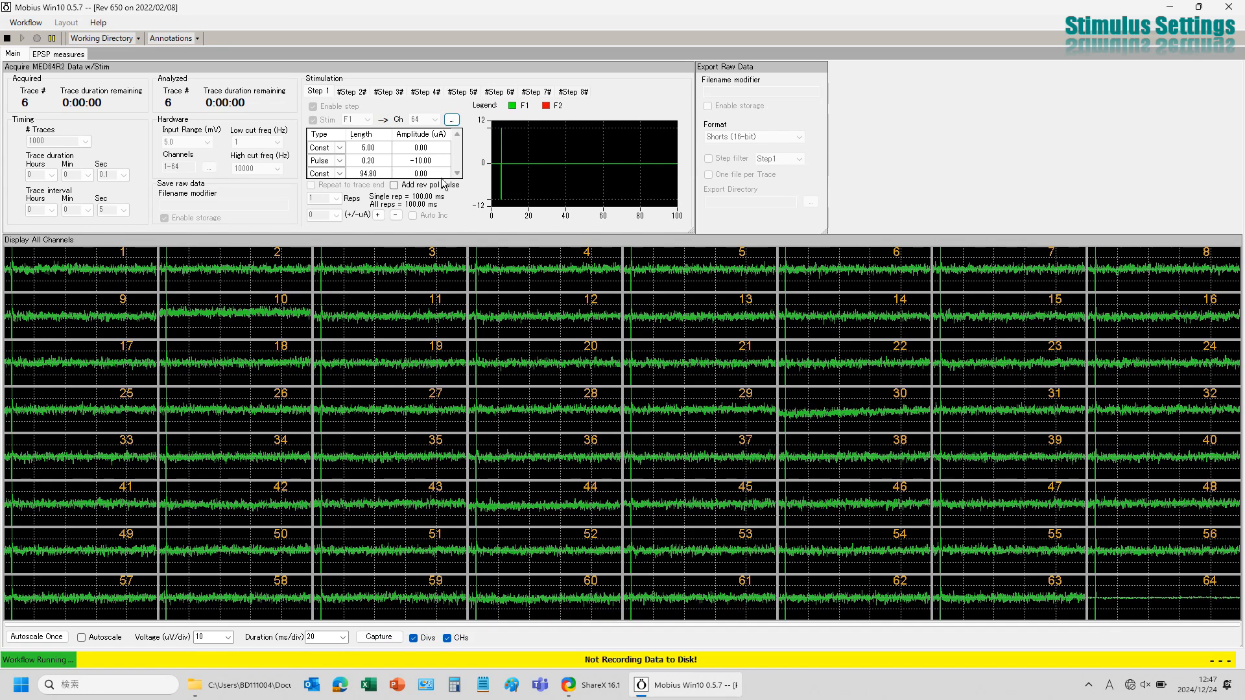
Set the Step 1 F1 stimulus channel back to 10 and stop the running workflow.
{"action": "left_click", "coordinate": [452, 120]}
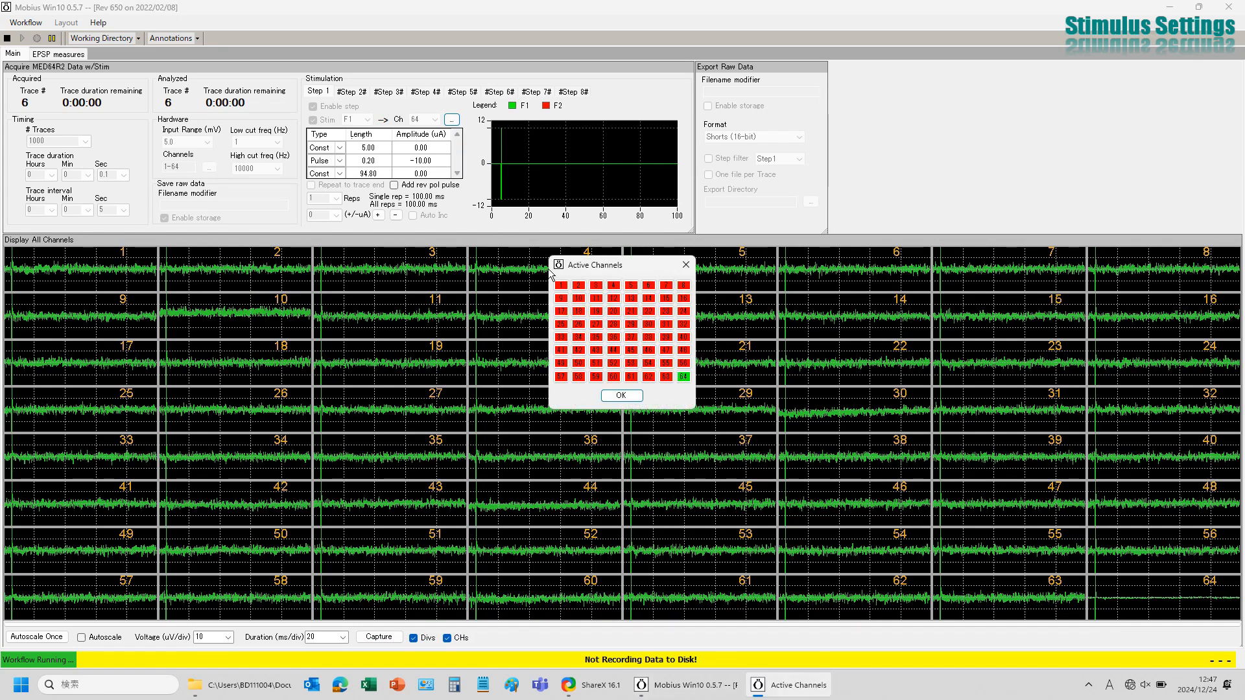
{"action": "left_click", "coordinate": [584, 300]}
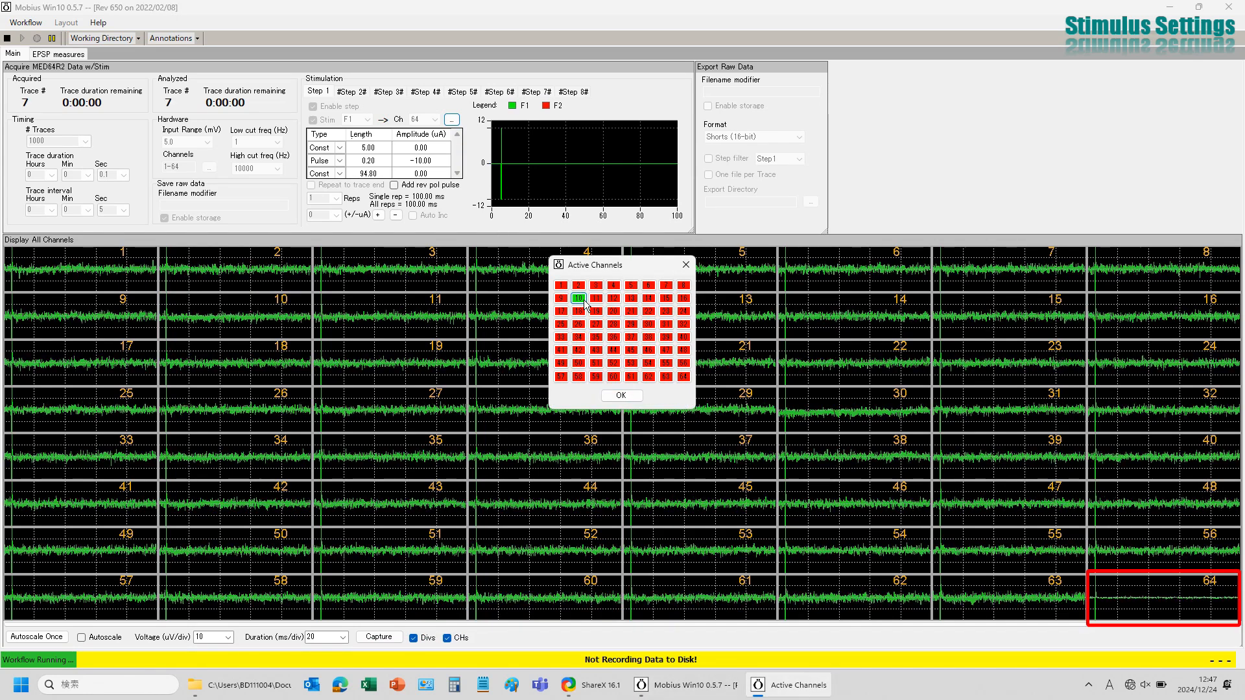
{"action": "left_click", "coordinate": [621, 397]}
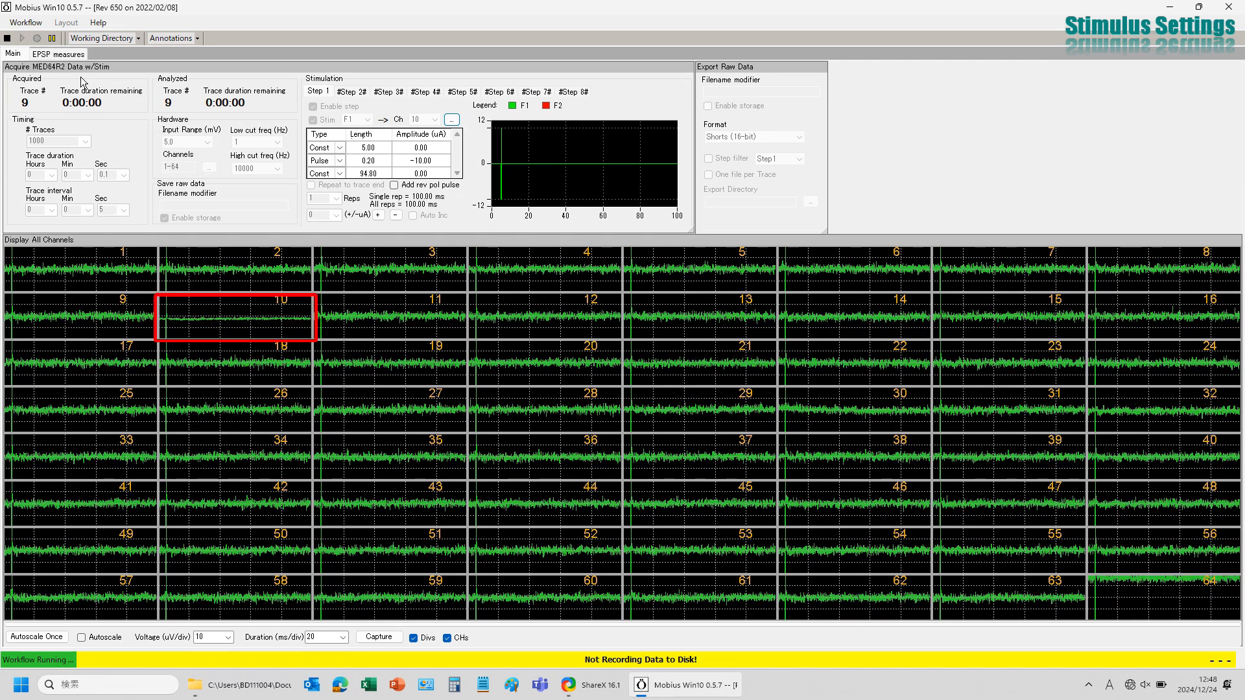
{"action": "left_click", "coordinate": [7, 38]}
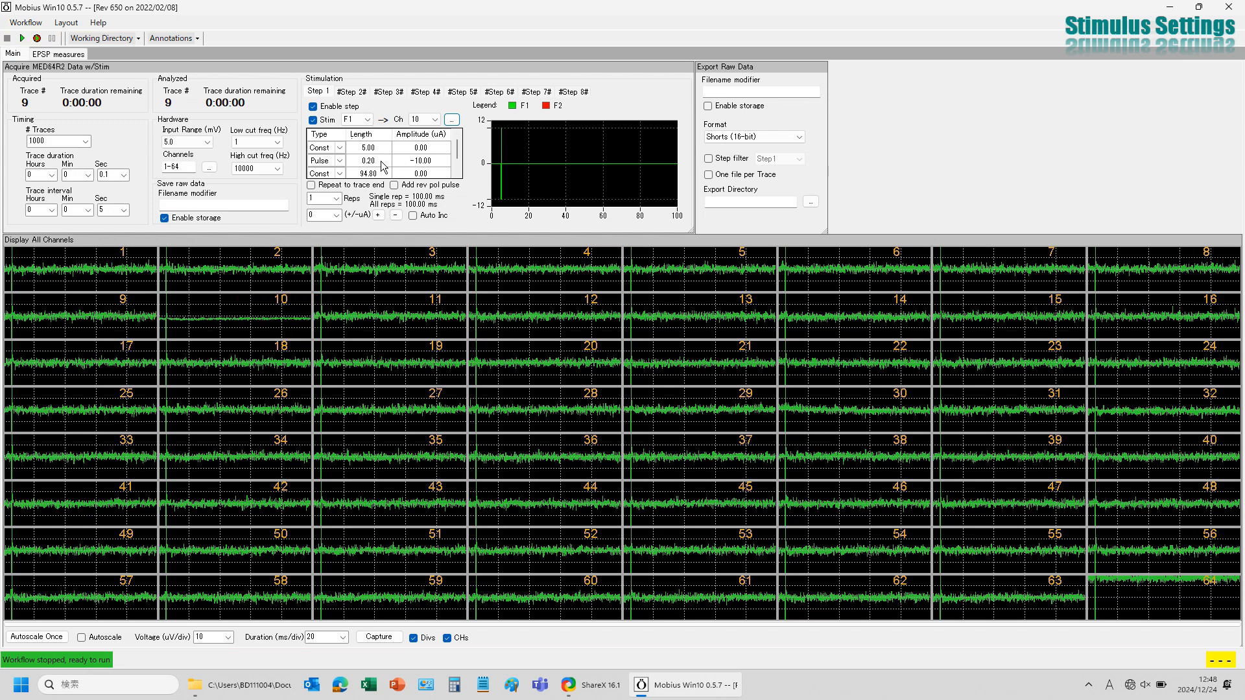
Set the Step 1 pulse amplitude to -30 uA in the stimulation table.
{"action": "left_click", "coordinate": [424, 164]}
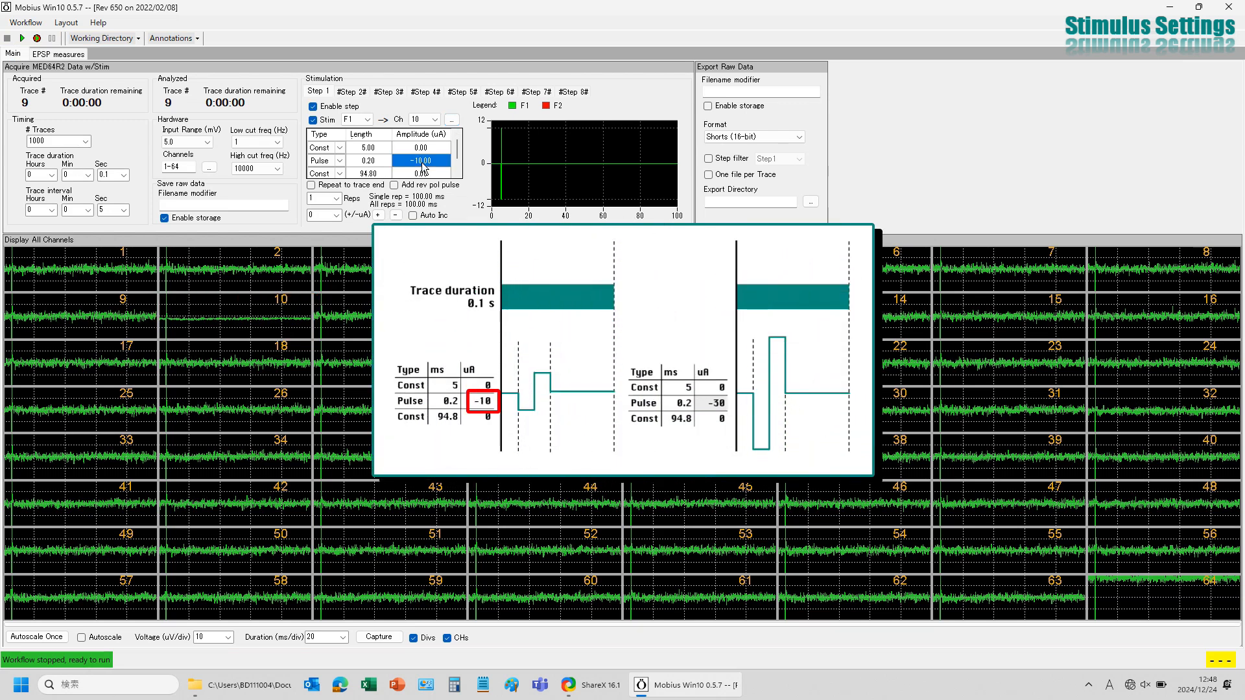
{"action": "left_click", "coordinate": [423, 165]}
{"action": "type", "text": "-30"}
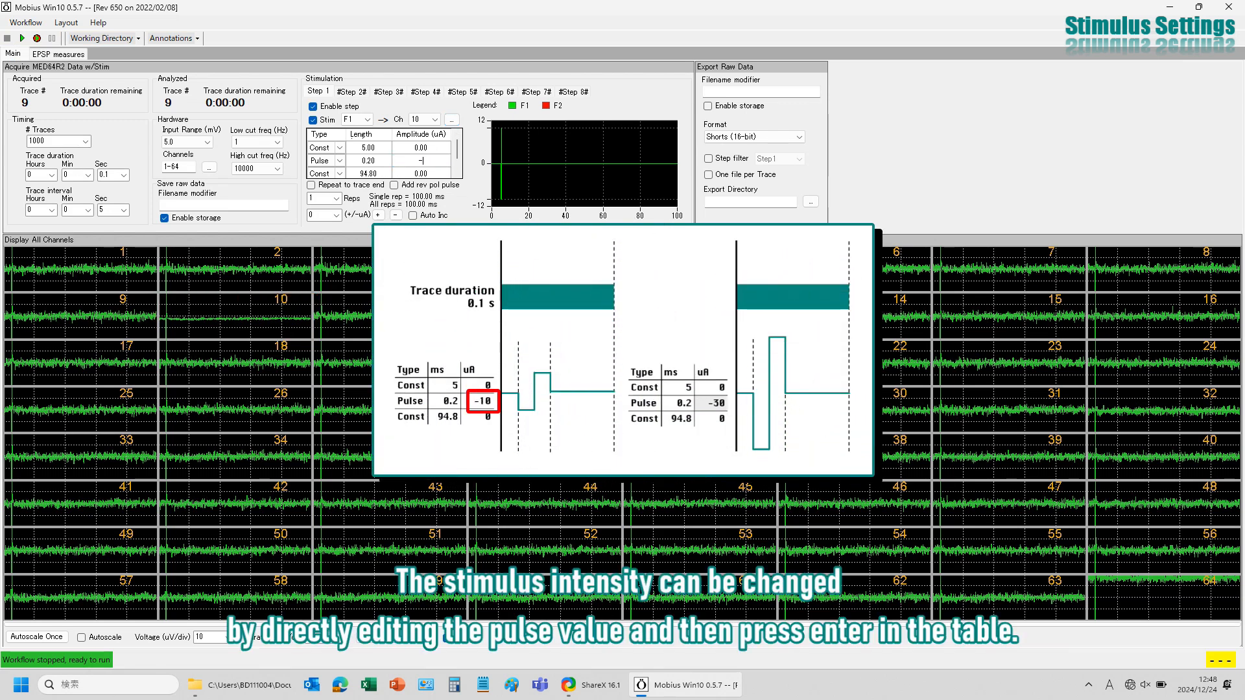
{"action": "key", "text": "Return"}
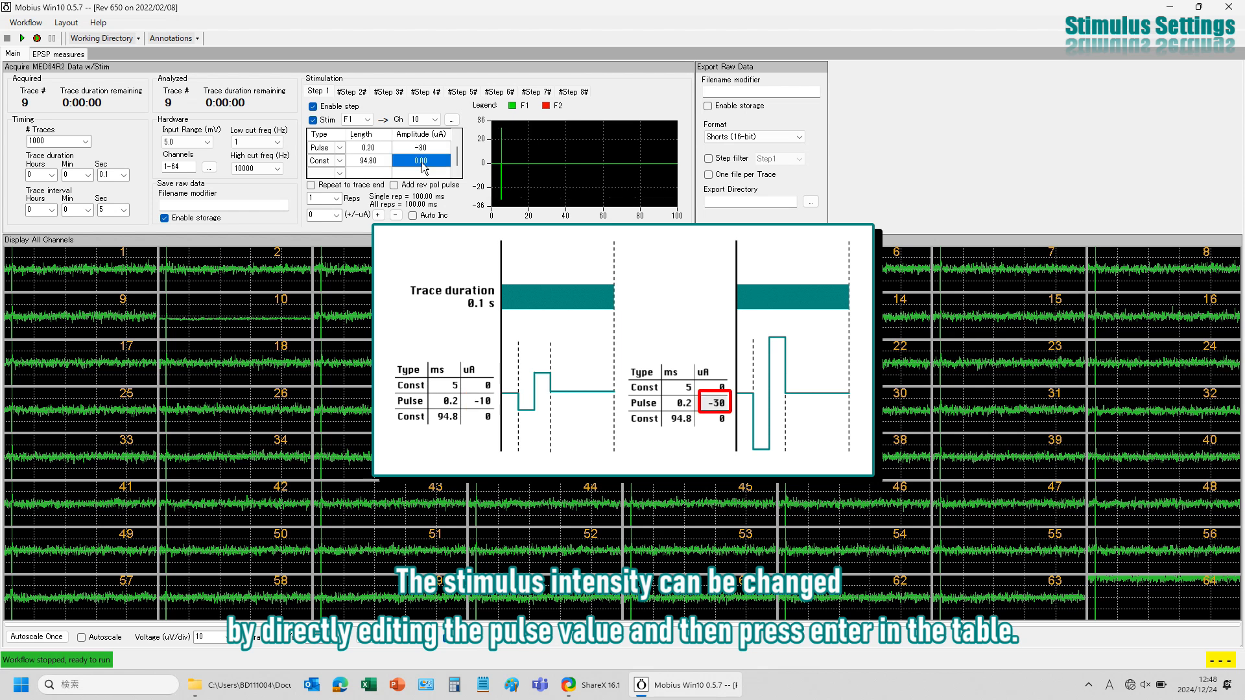
Set the Step 1 F1 stimulus channel to 64 and test the stimulus with a short run without recording.
{"action": "left_click", "coordinate": [452, 120]}
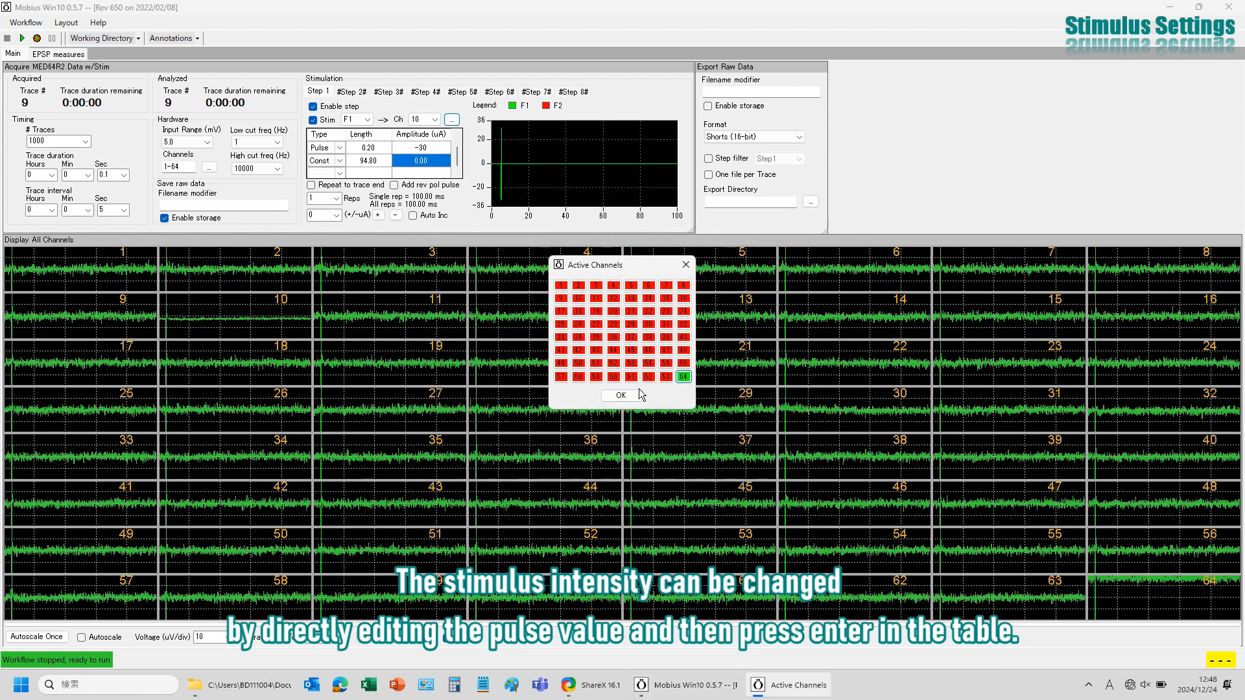
{"action": "left_click", "coordinate": [621, 396]}
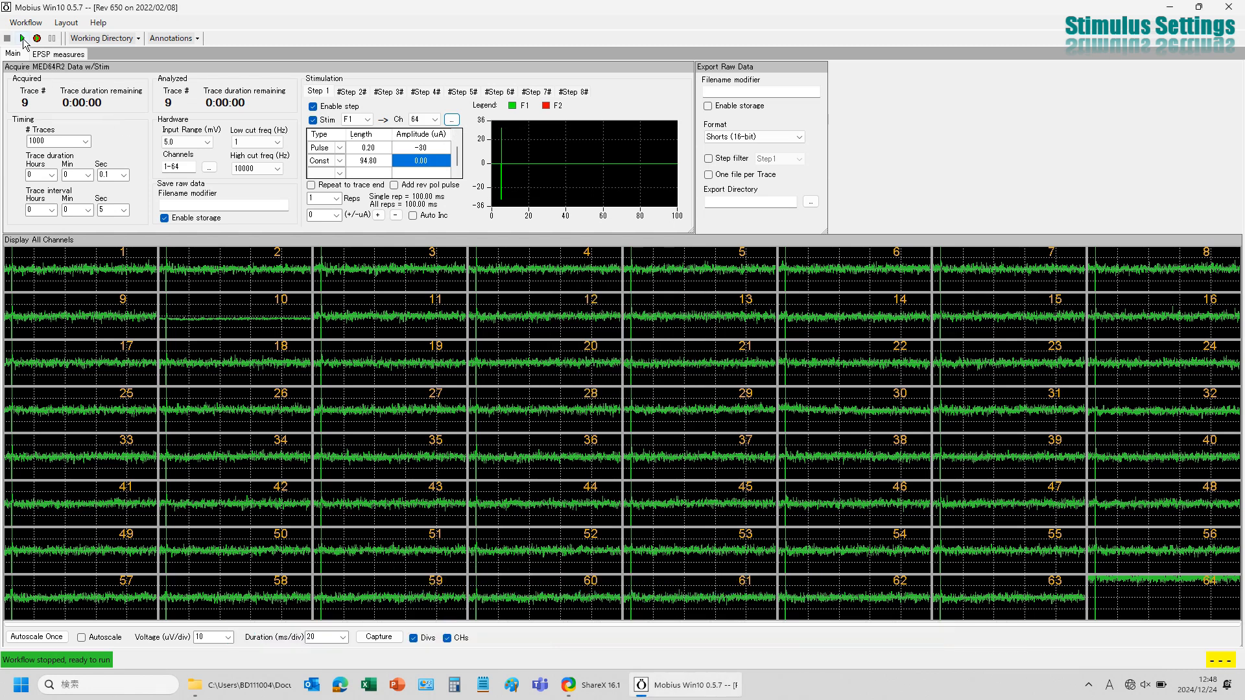
{"action": "left_click", "coordinate": [23, 39]}
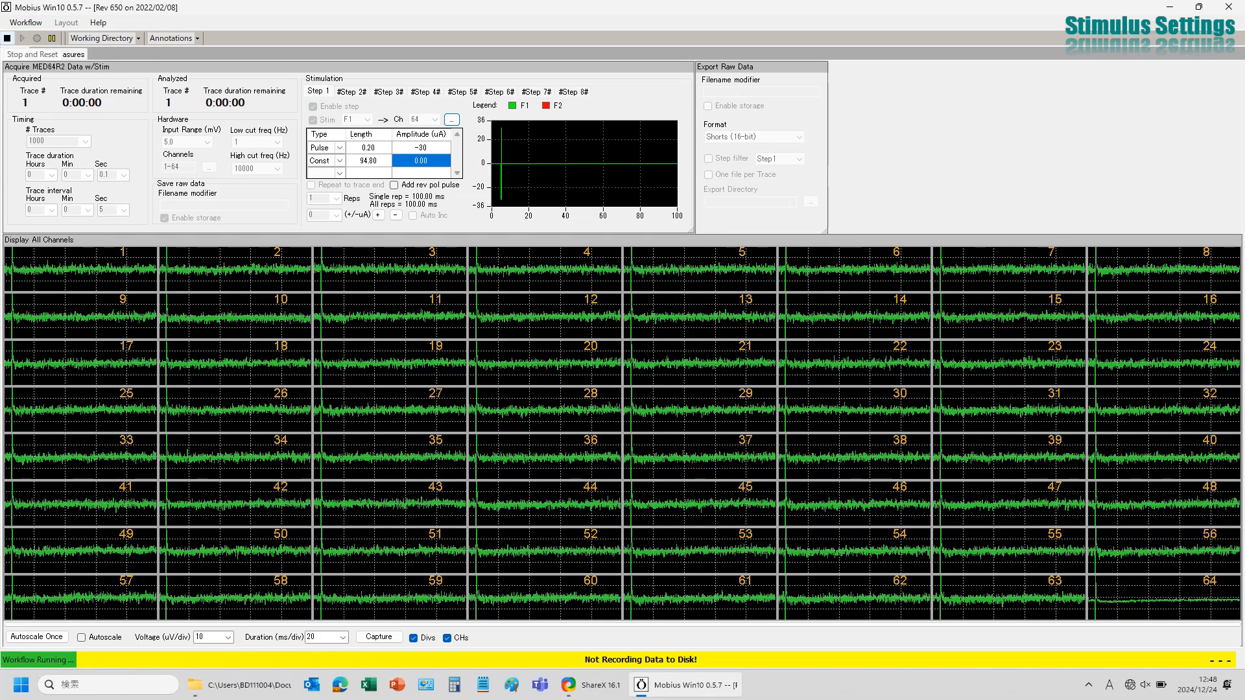
{"action": "left_click", "coordinate": [8, 39]}
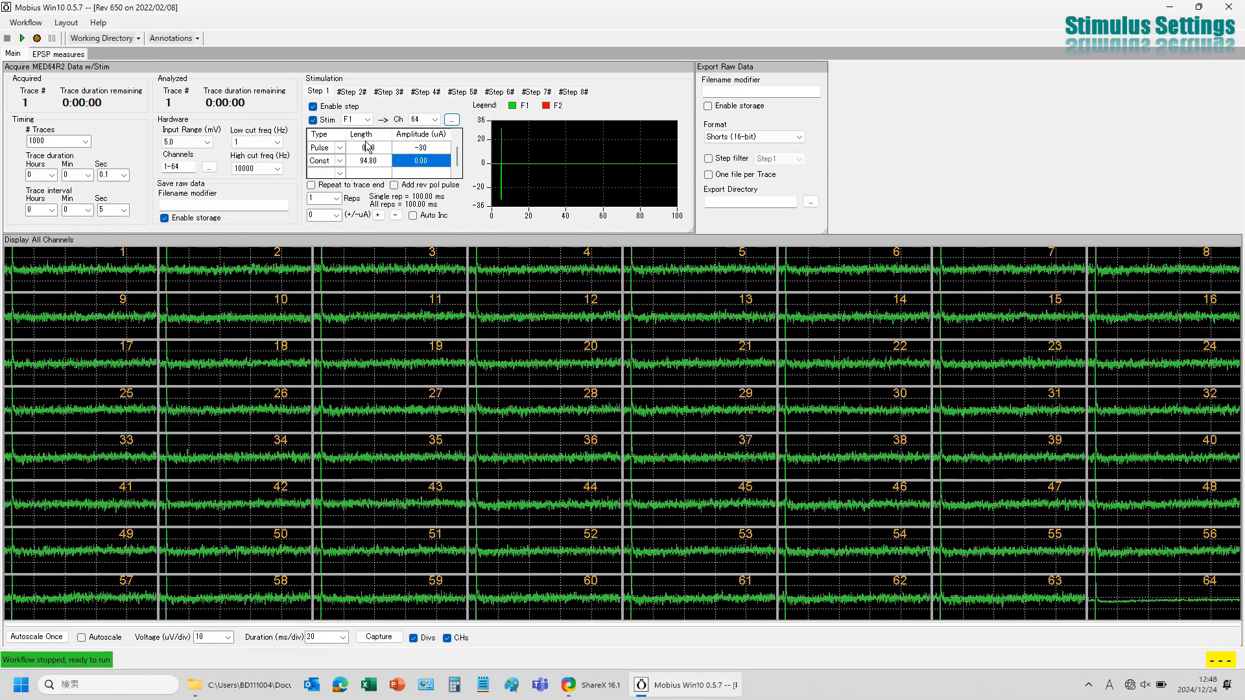
Try Step 1 F1 lengths of 0.1 ms for the pulse and 95 ms for the constant segment after it.
{"action": "double_click", "coordinate": [381, 148]}
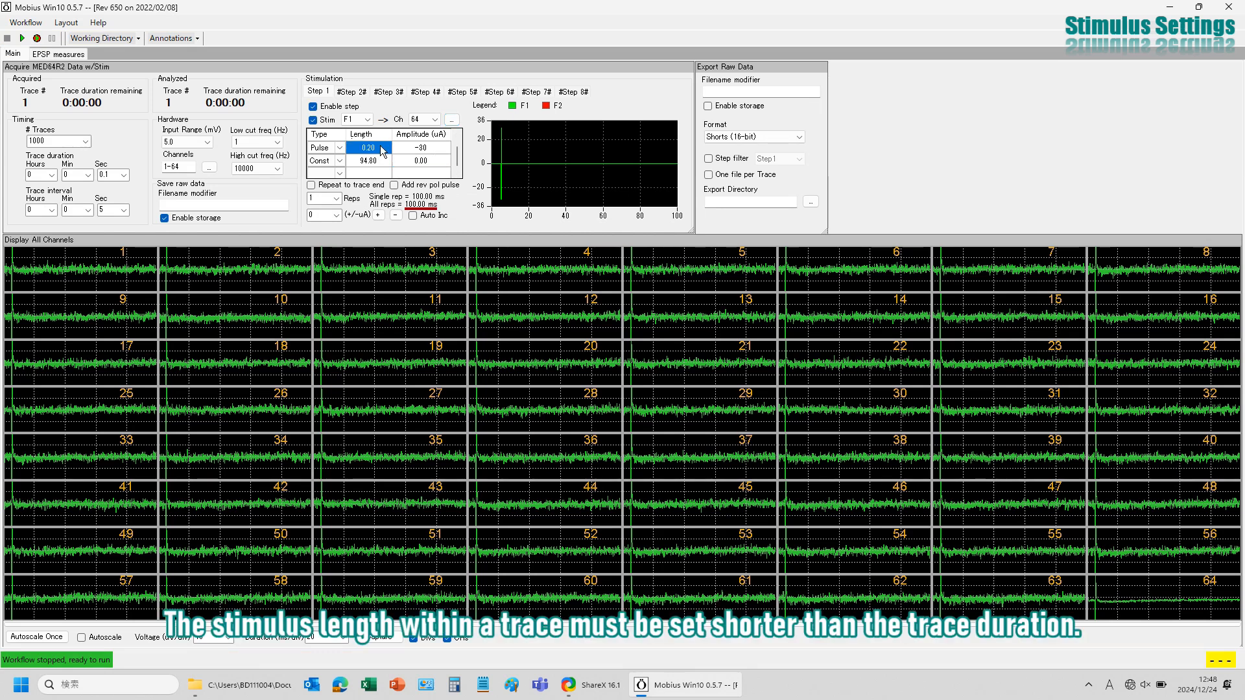
{"action": "type", "text": "0.1"}
{"action": "key", "text": "Return"}
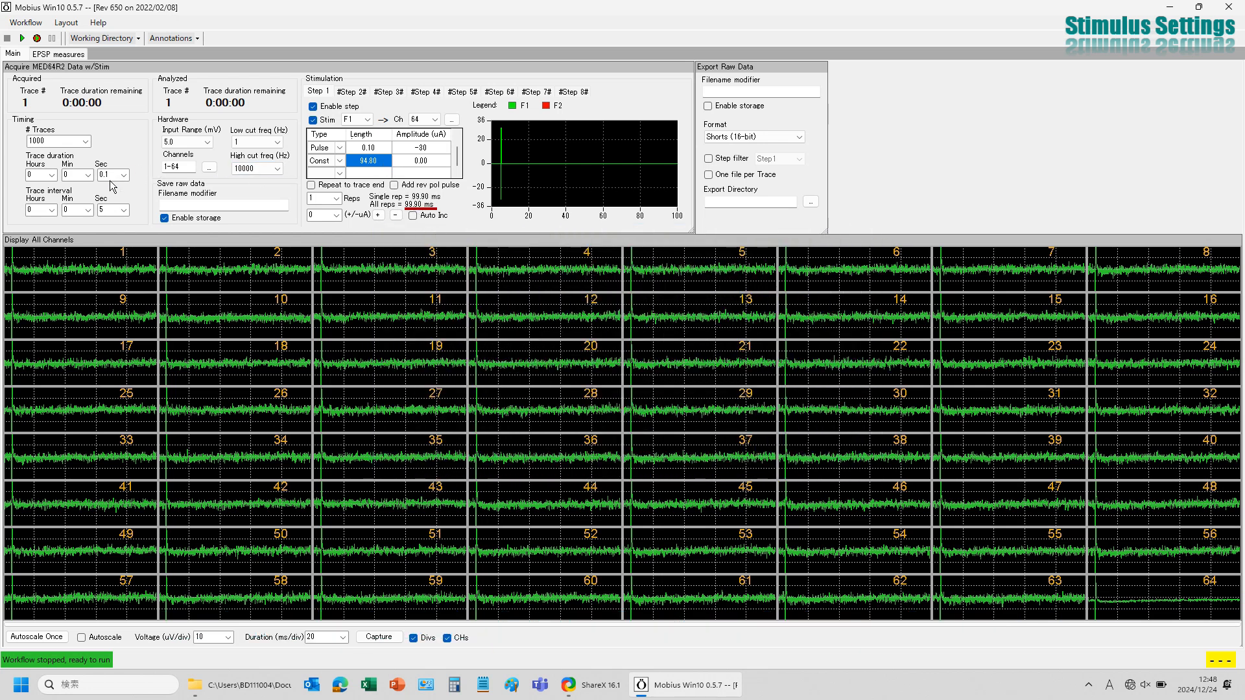
{"action": "left_click", "coordinate": [372, 161]}
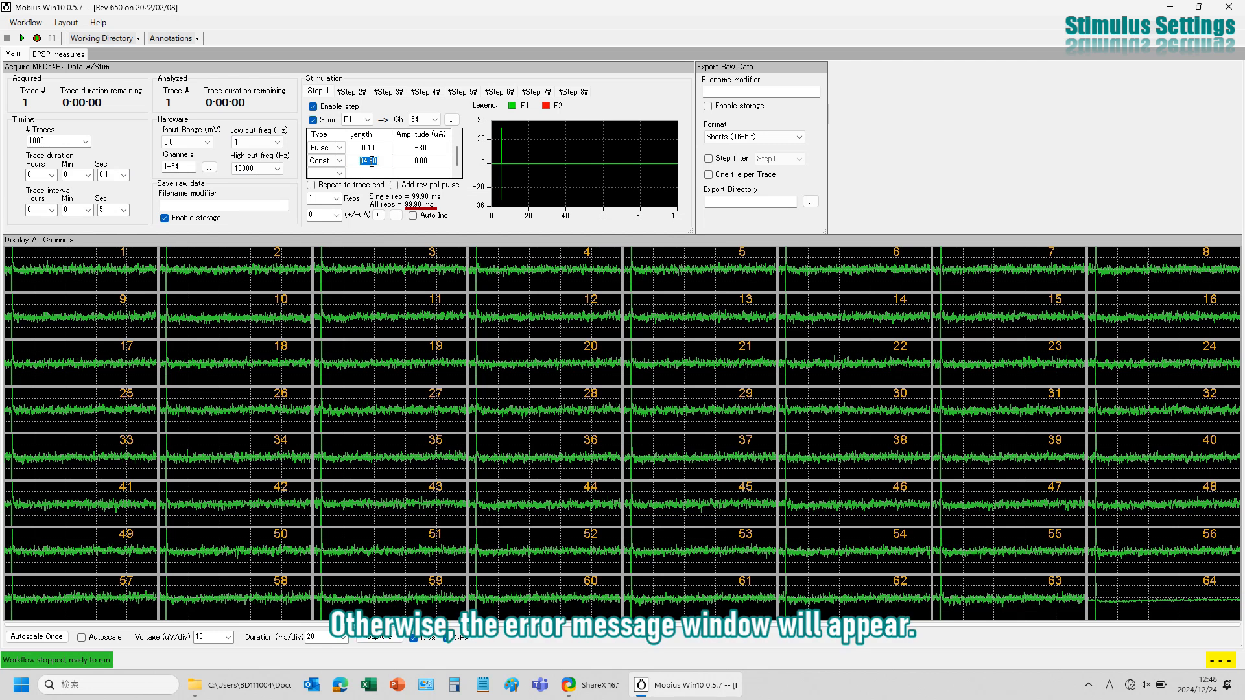
{"action": "type", "text": "95"}
{"action": "key", "text": "Return"}
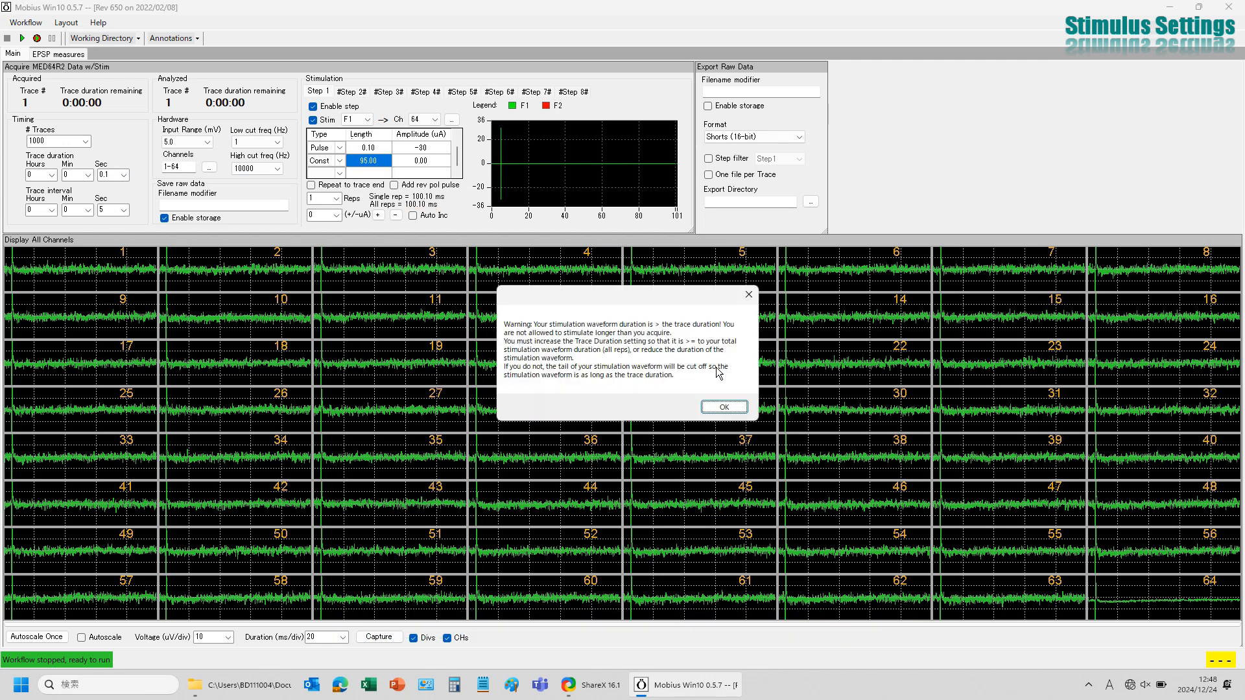
{"action": "left_click", "coordinate": [728, 410]}
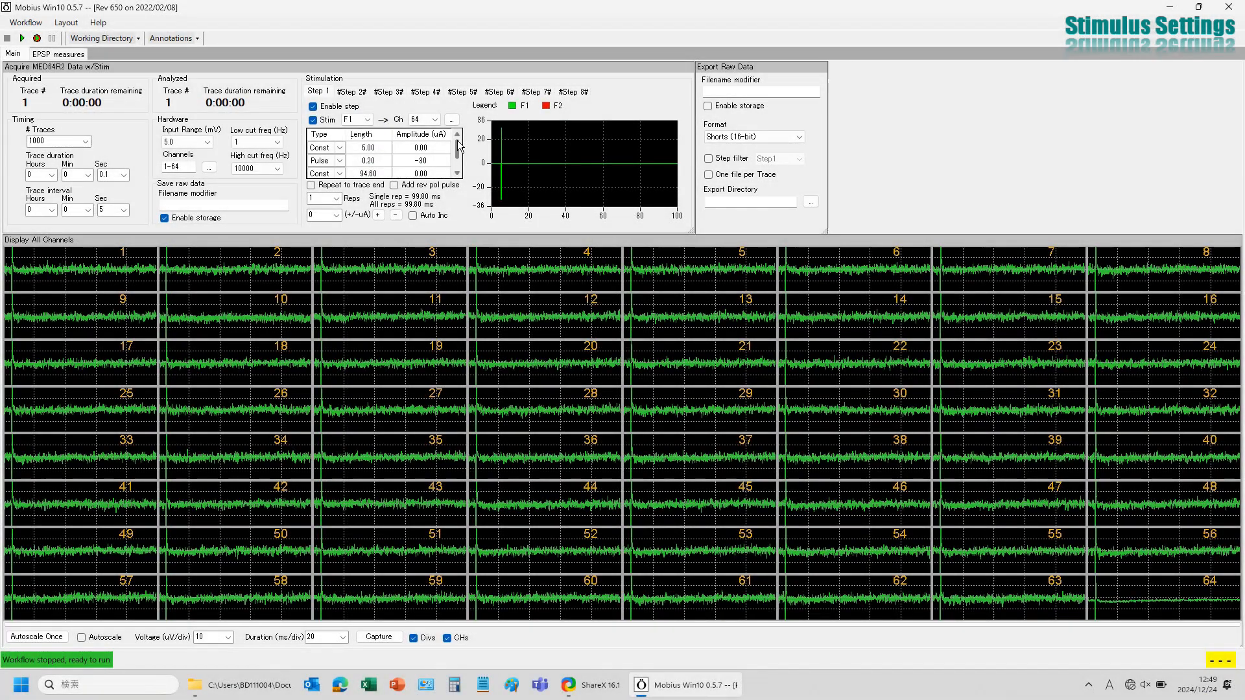
Set the Step 1 F1 pulse length to 0.4 ms and the waveform preview's time axis maximum to 10.
{"action": "left_click", "coordinate": [382, 163]}
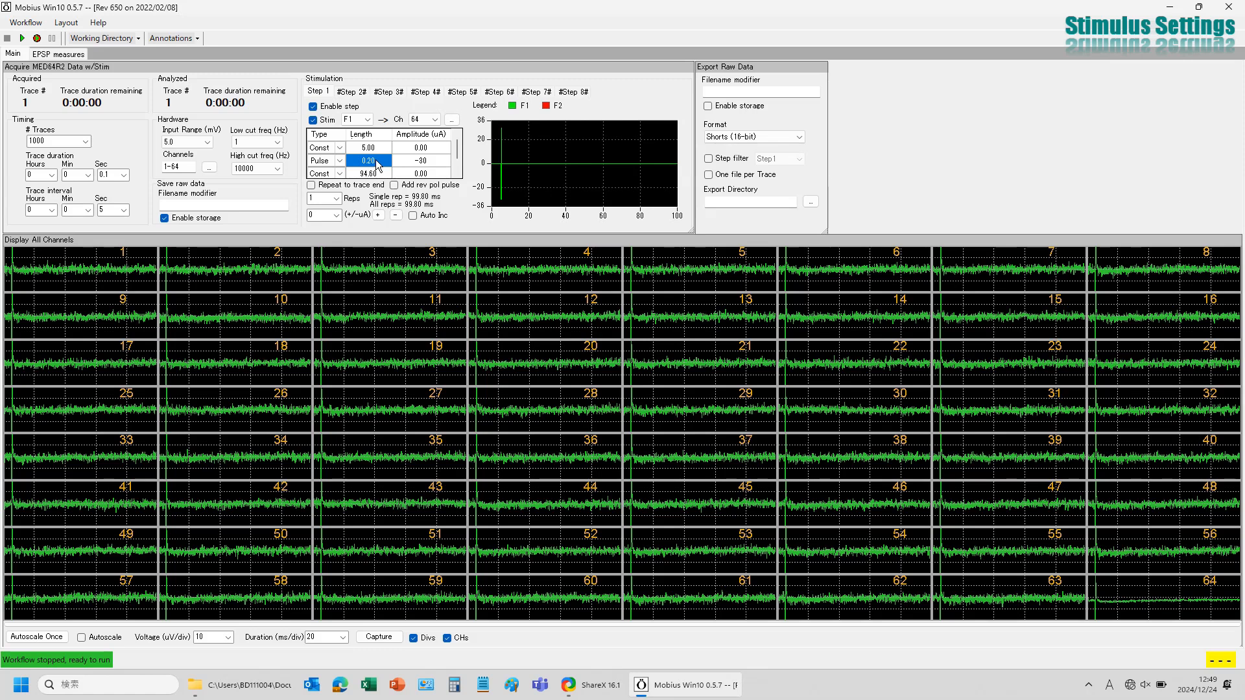
{"action": "type", "text": "0.4"}
{"action": "key", "text": "Return"}
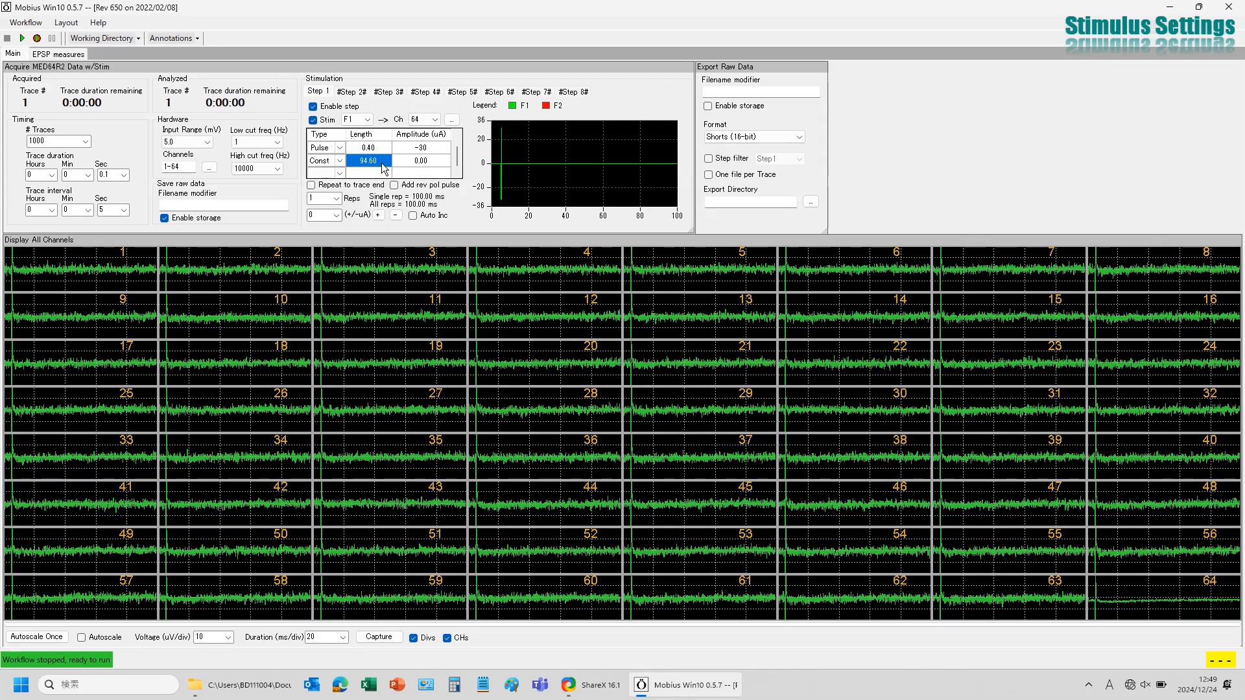
{"action": "left_click", "coordinate": [677, 218]}
{"action": "type", "text": "10"}
{"action": "key", "text": "Return"}
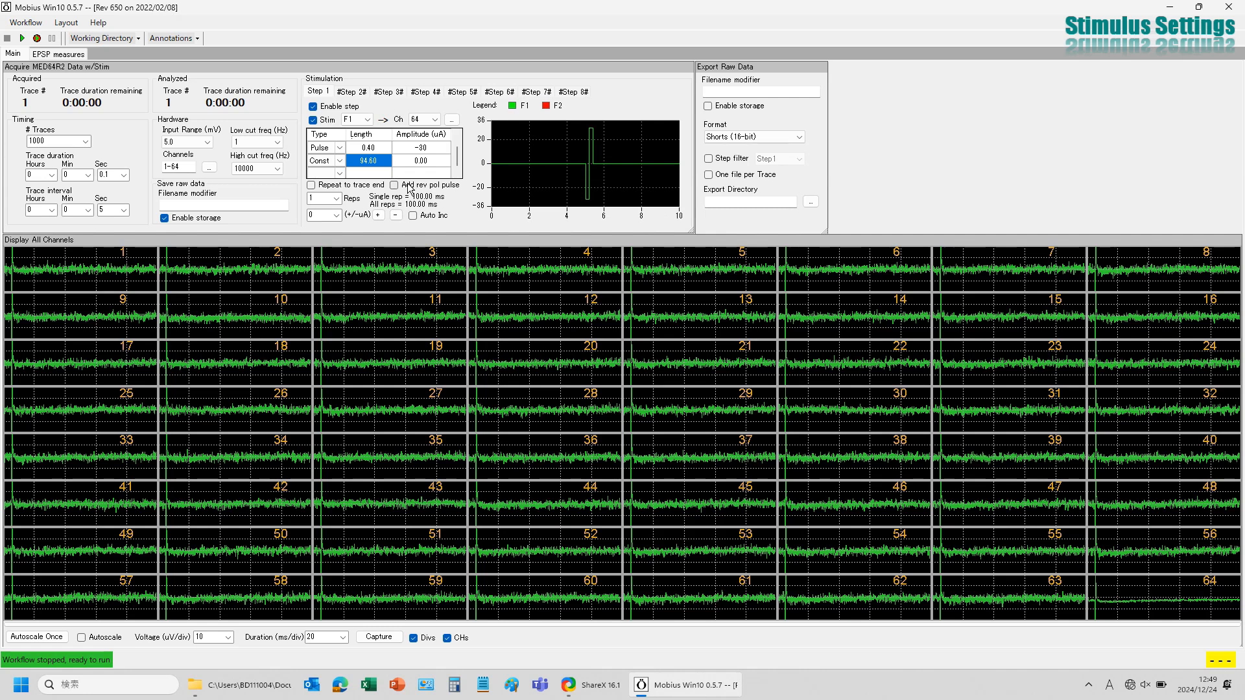
Add the reverse polarity pulse in Step 1 and view F2's waveform with the time axis maximum at 10.
{"action": "left_click", "coordinate": [410, 188]}
{"action": "left_click", "coordinate": [357, 119]}
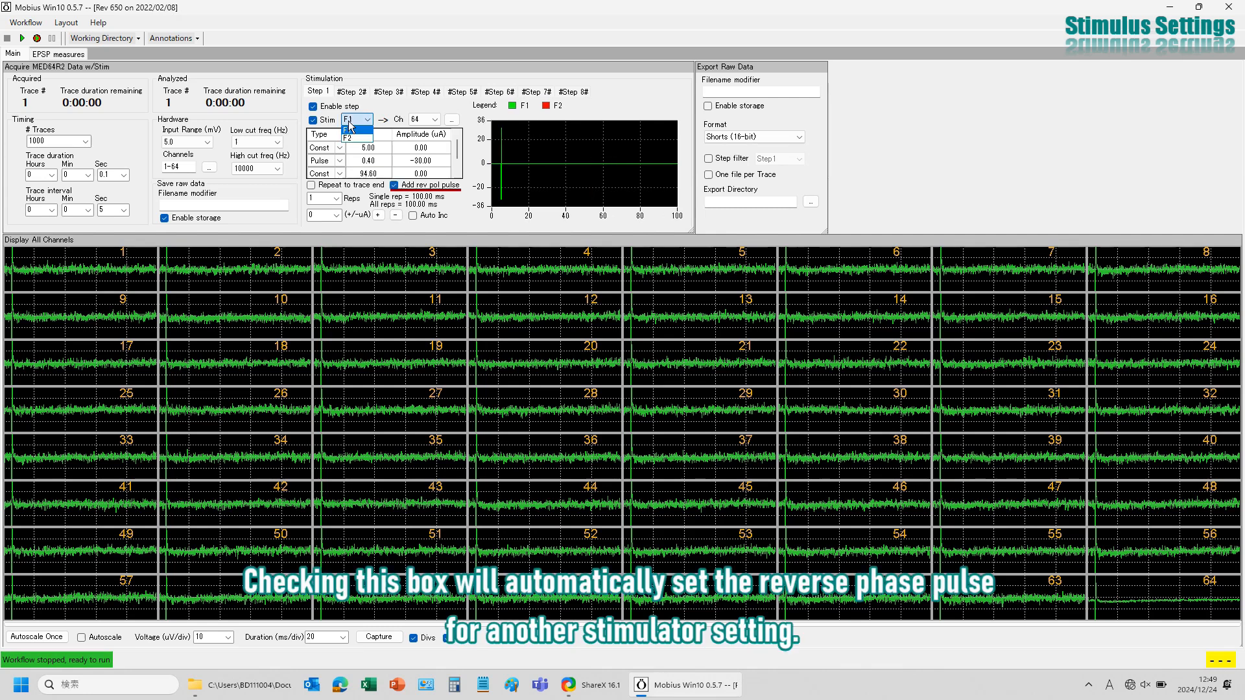
{"action": "left_click", "coordinate": [348, 139]}
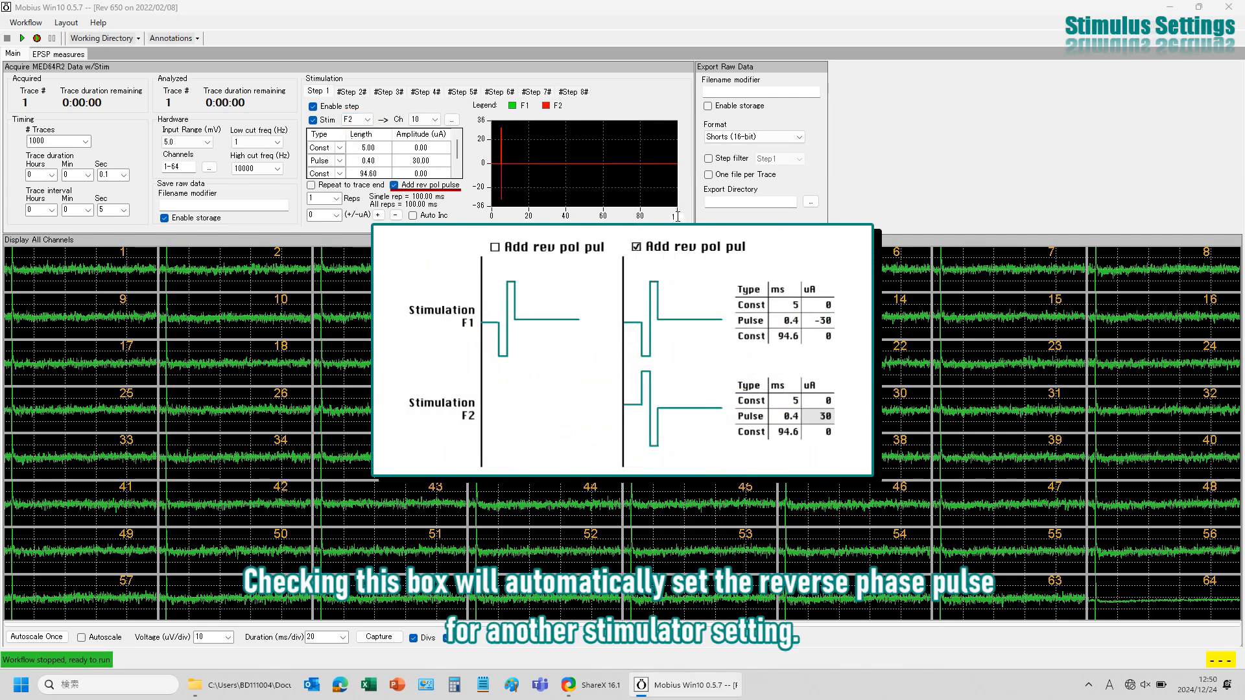
{"action": "key", "text": "Return"}
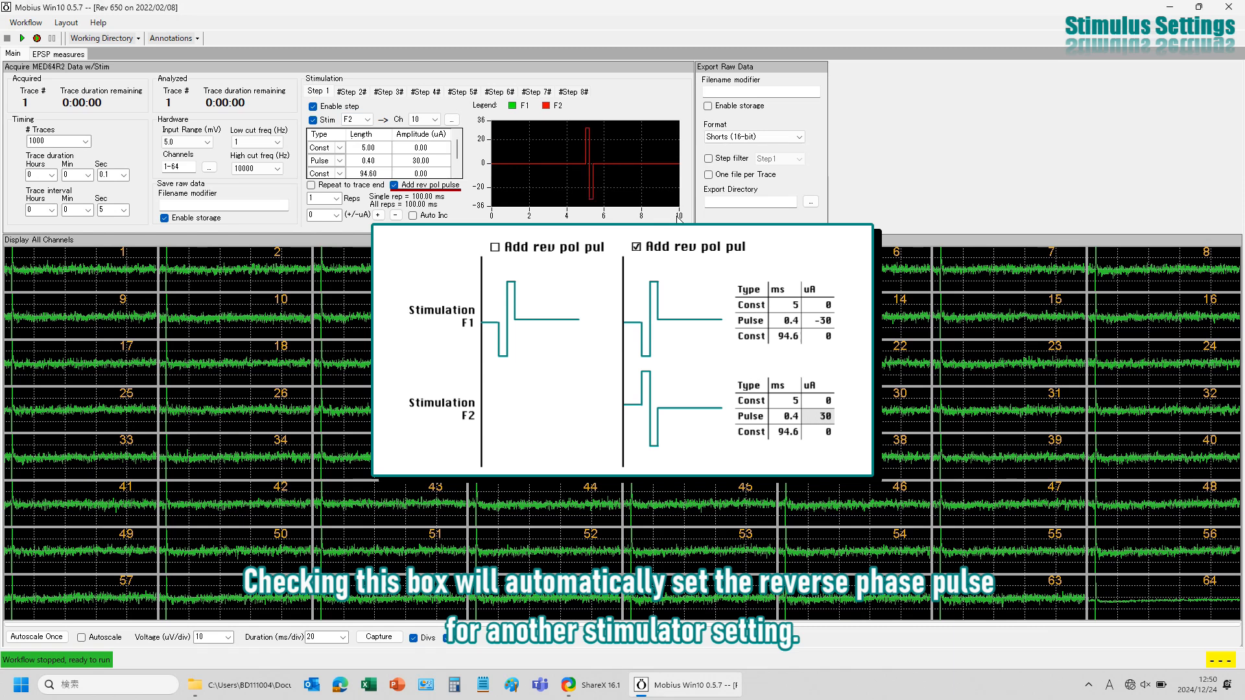
Turn off the reverse polarity pulse and F2 stimulation in Step 1, and return to the F1 settings.
{"action": "left_click", "coordinate": [393, 186]}
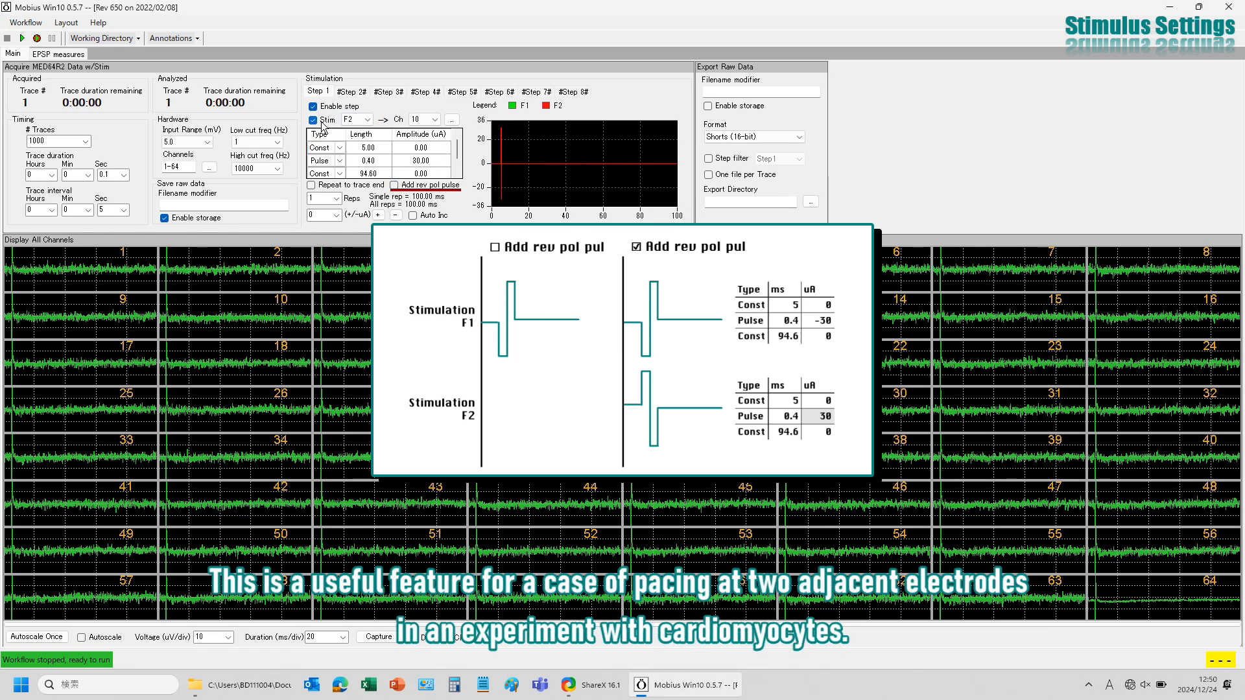
{"action": "left_click", "coordinate": [356, 120]}
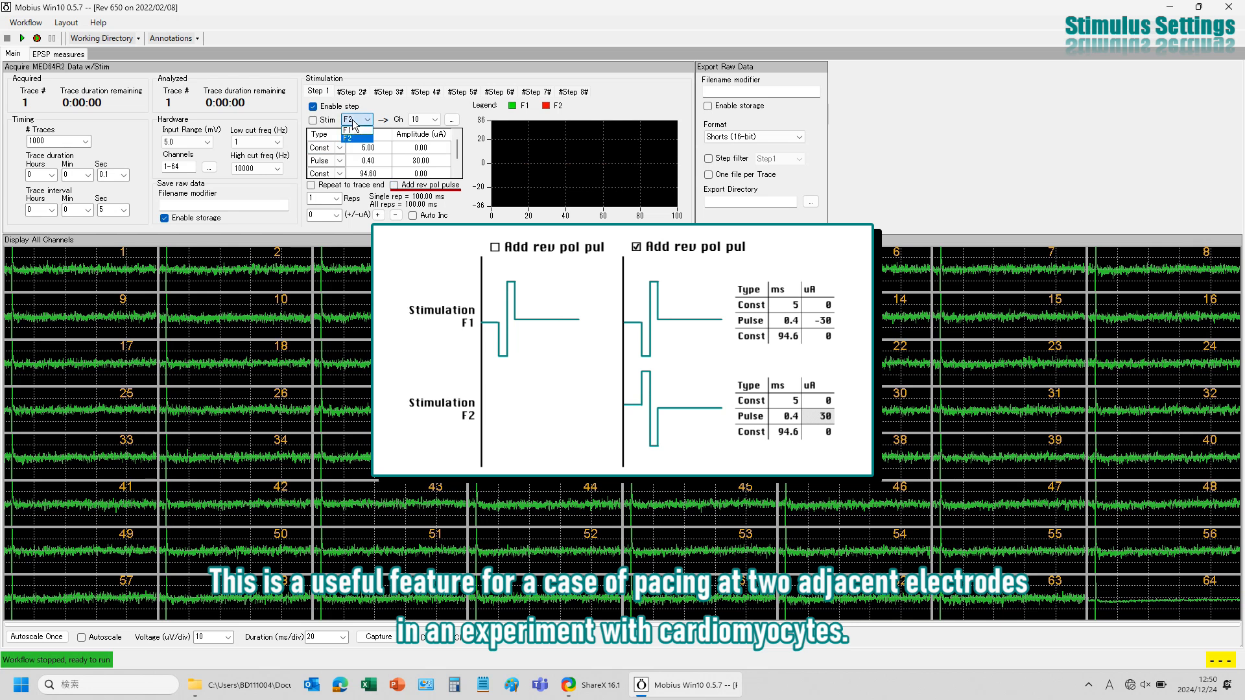
{"action": "left_click", "coordinate": [355, 133]}
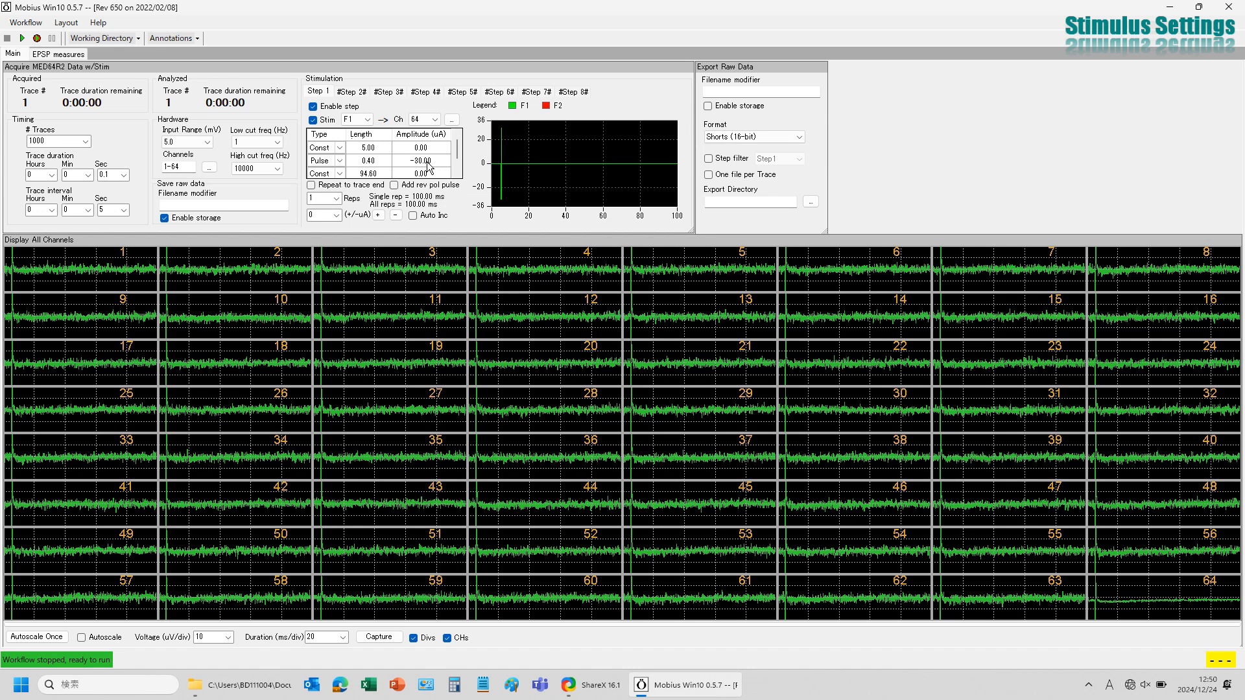
Create a new workflow from the Theta_burst.moflo template in 64MD1_1920x1080, EPs, EP_recording.
{"action": "left_click", "coordinate": [27, 25]}
{"action": "mouse_move", "coordinate": [29, 42]}
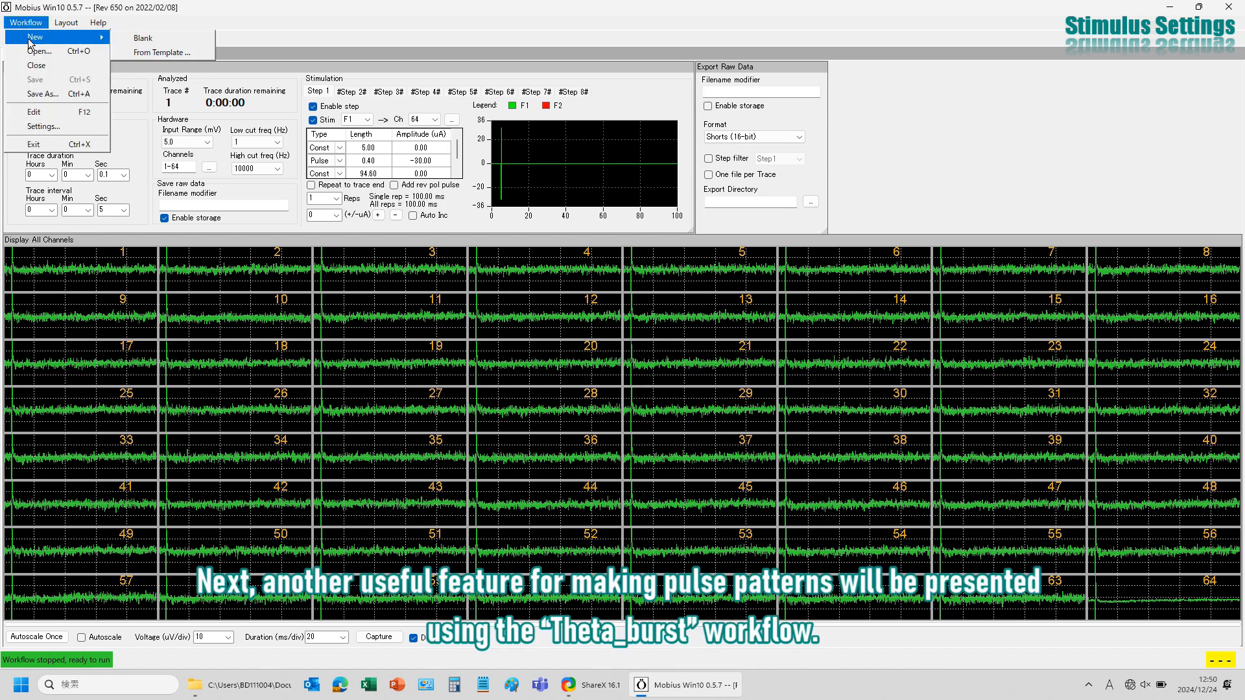
{"action": "left_click", "coordinate": [148, 51]}
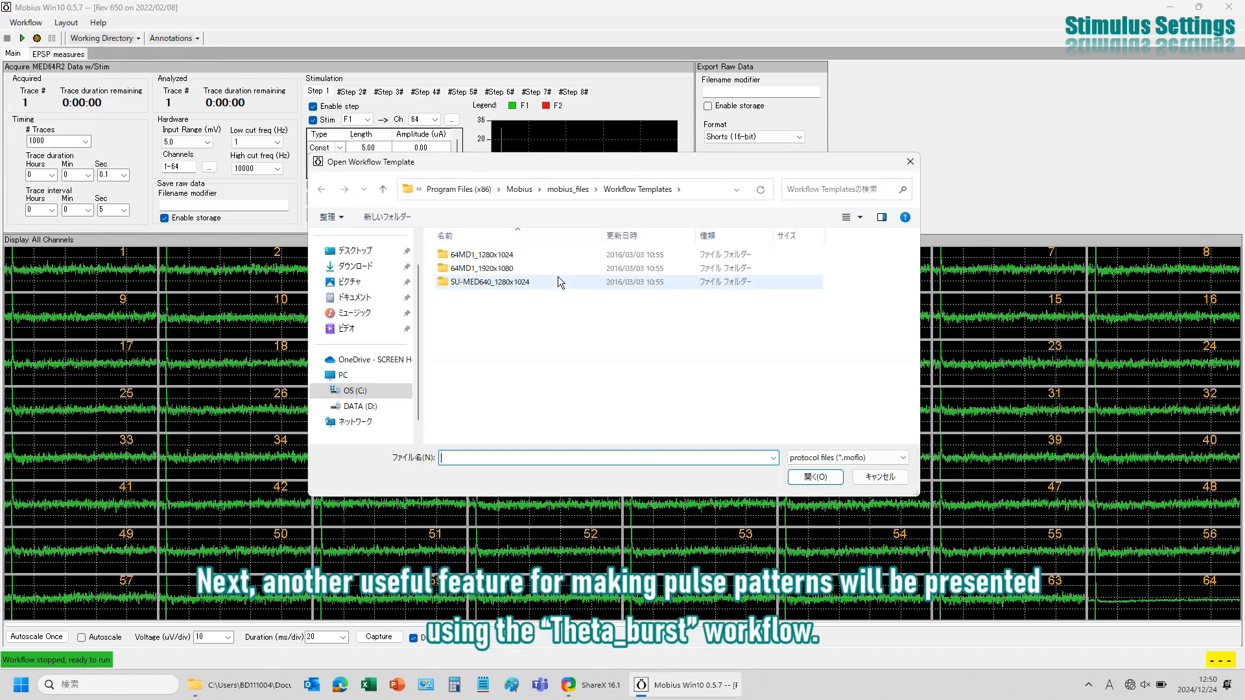
{"action": "left_click", "coordinate": [560, 267]}
{"action": "double_click", "coordinate": [559, 267]}
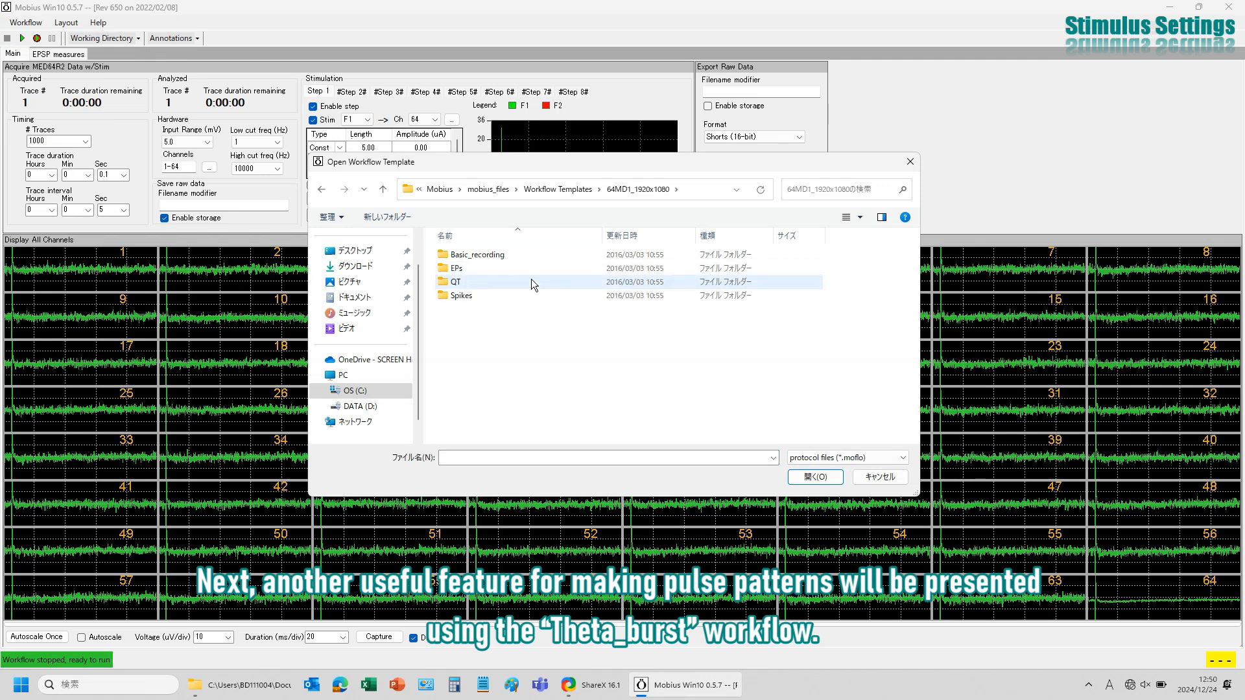
{"action": "double_click", "coordinate": [541, 267]}
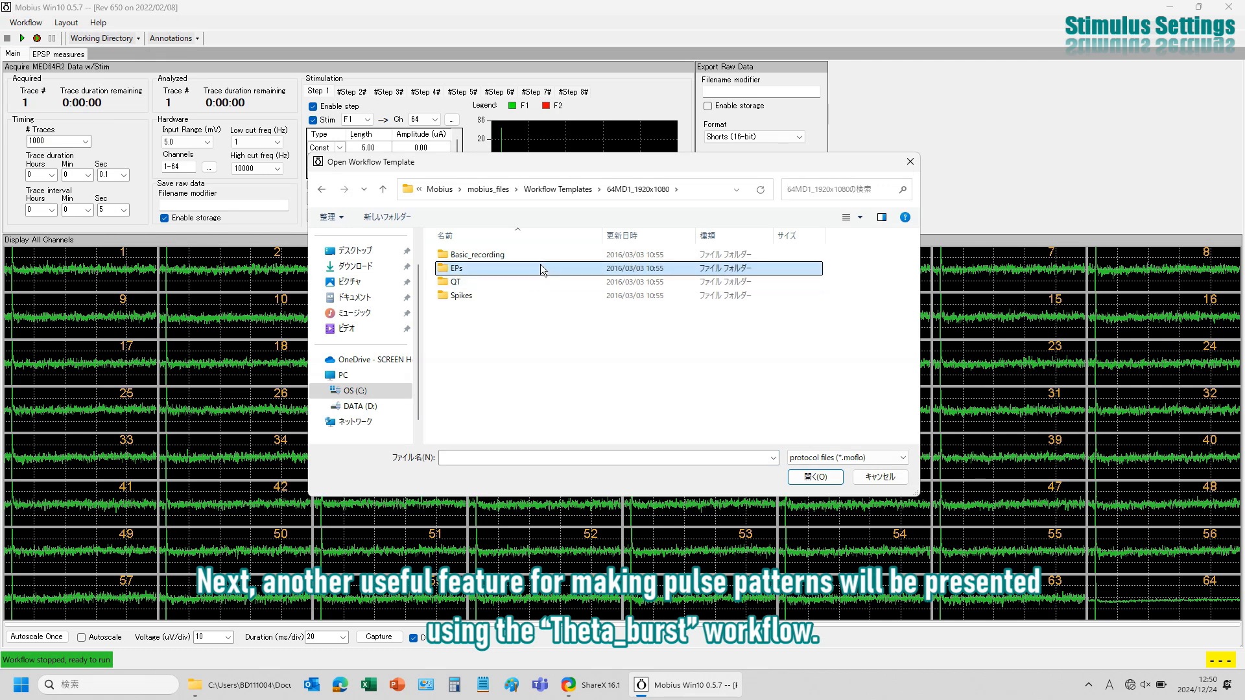
{"action": "left_click", "coordinate": [541, 268]}
{"action": "double_click", "coordinate": [541, 268]}
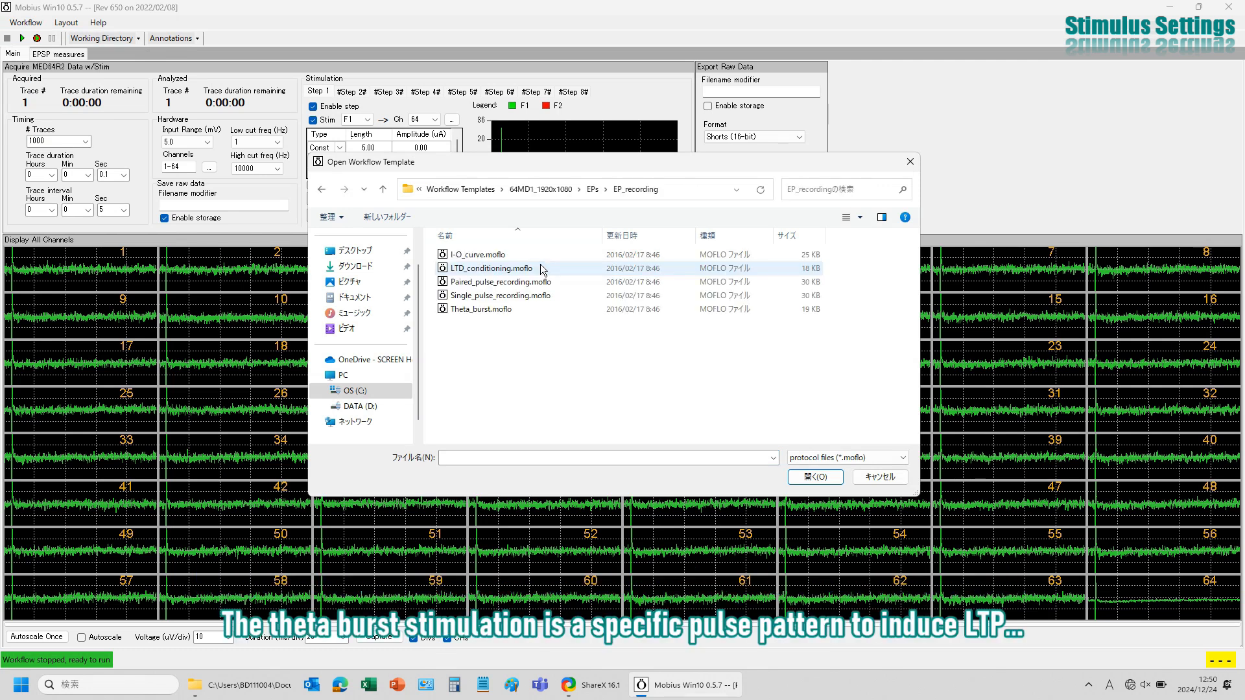
{"action": "double_click", "coordinate": [521, 309]}
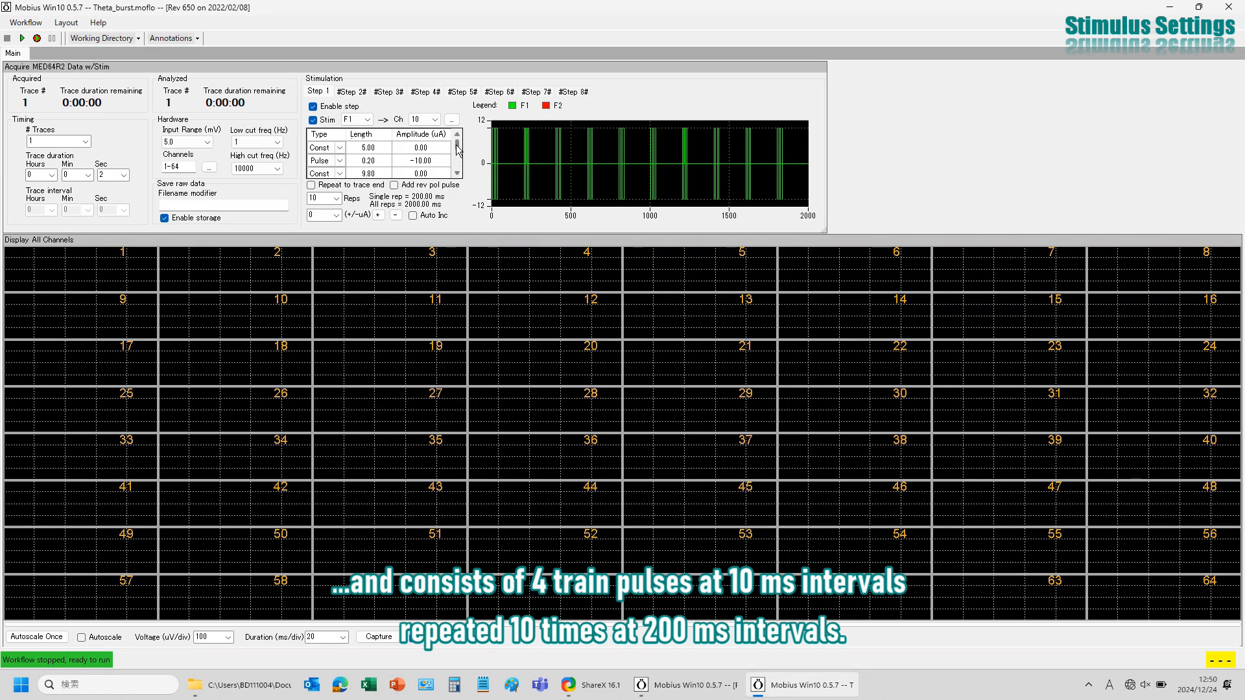
Look through the Step 1 theta burst pulse table and set its repetitions to 1.
{"action": "left_click_drag", "start_coordinate": [458, 148], "coordinate": [459, 179]}
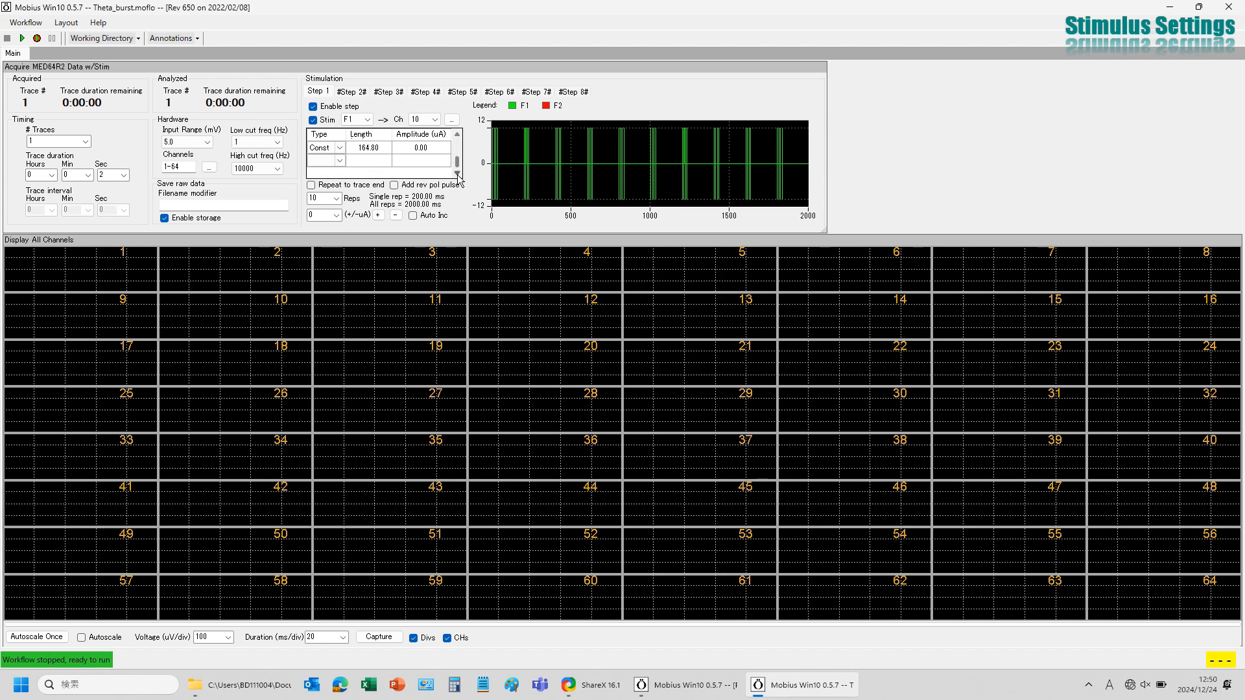
{"action": "left_click", "coordinate": [336, 198]}
{"action": "left_click", "coordinate": [336, 214]}
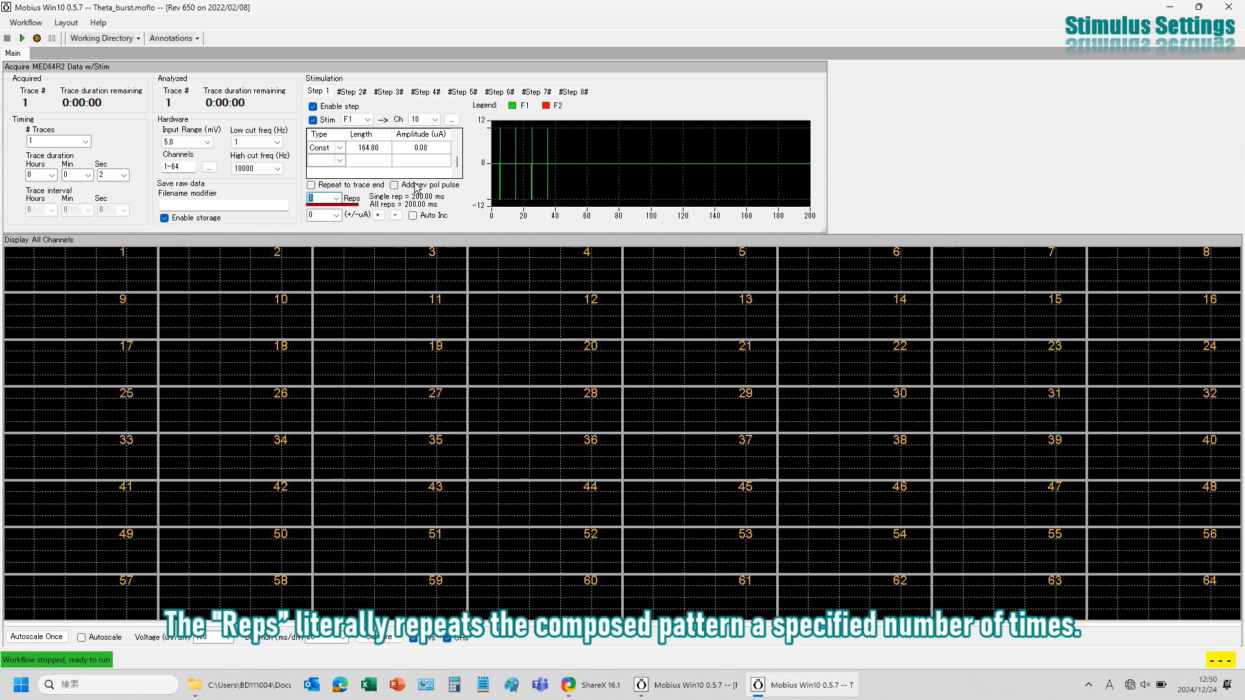
{"action": "scroll", "coordinate": [457, 156], "scroll_direction": "up", "scroll_amount": 5}
{"action": "left_click_drag", "start_coordinate": [457, 157], "coordinate": [458, 144]}
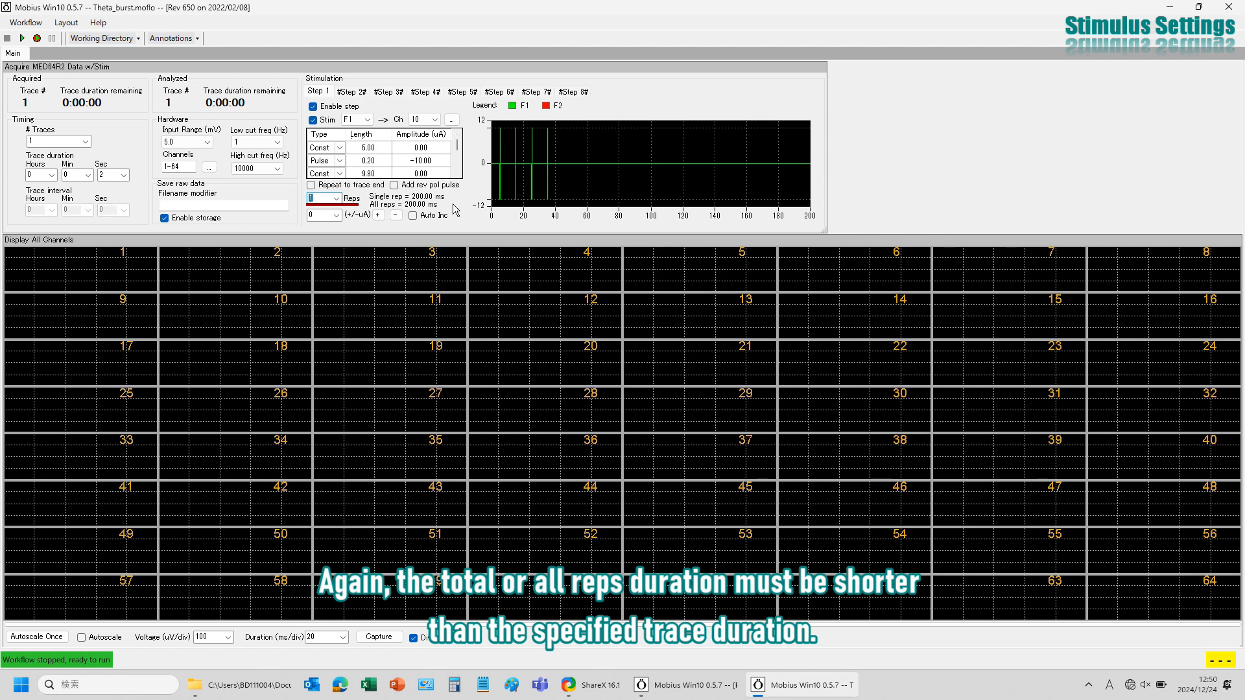
Try 5 repetitions of the Step 1 theta burst pattern, and set the repetitions back to 10.
{"action": "left_click", "coordinate": [336, 199]}
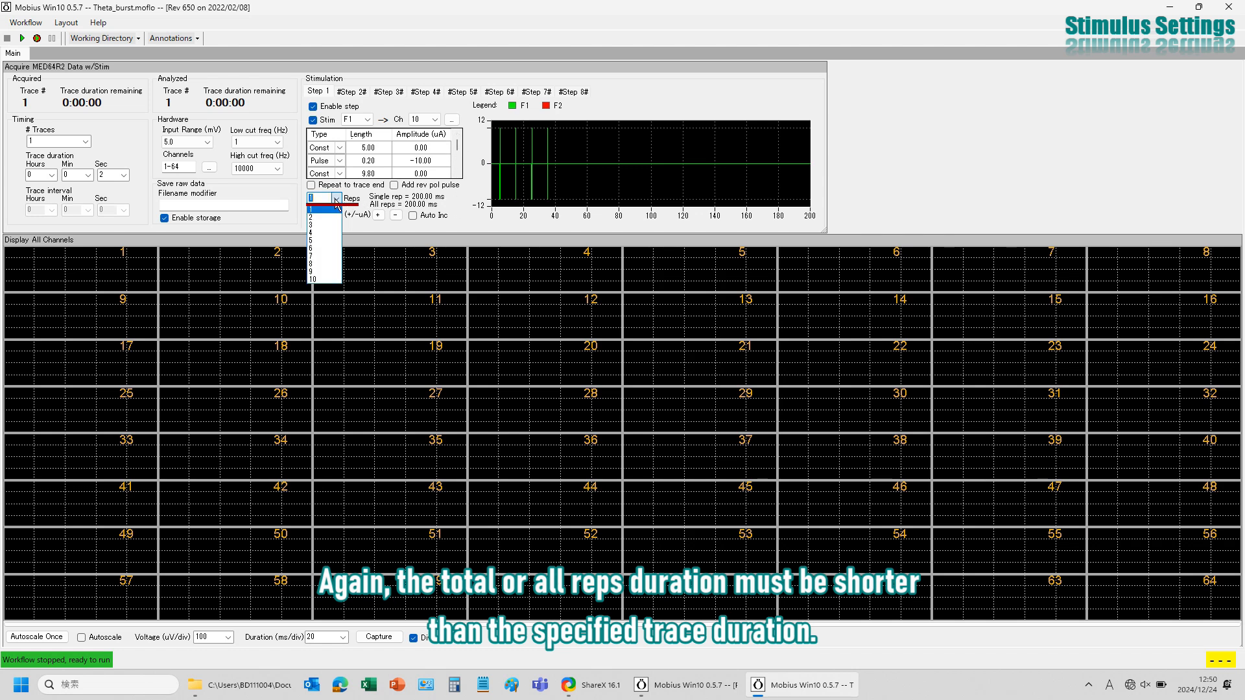
{"action": "left_click", "coordinate": [324, 241]}
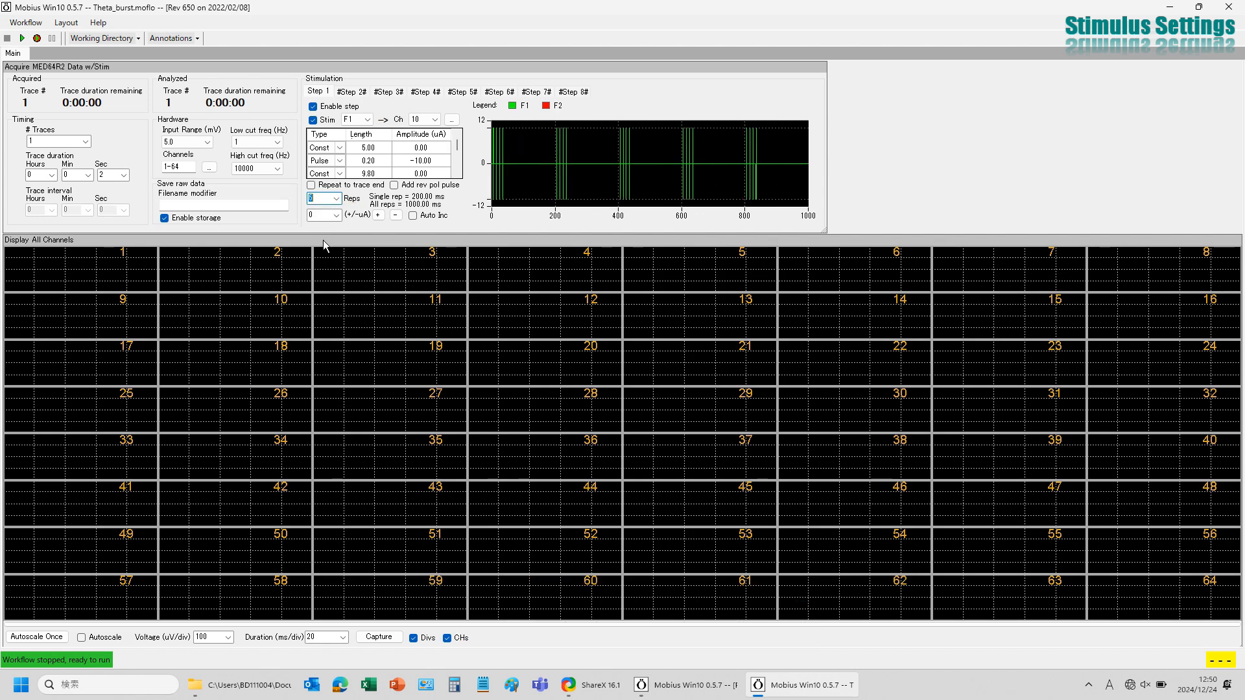
{"action": "left_click", "coordinate": [337, 198]}
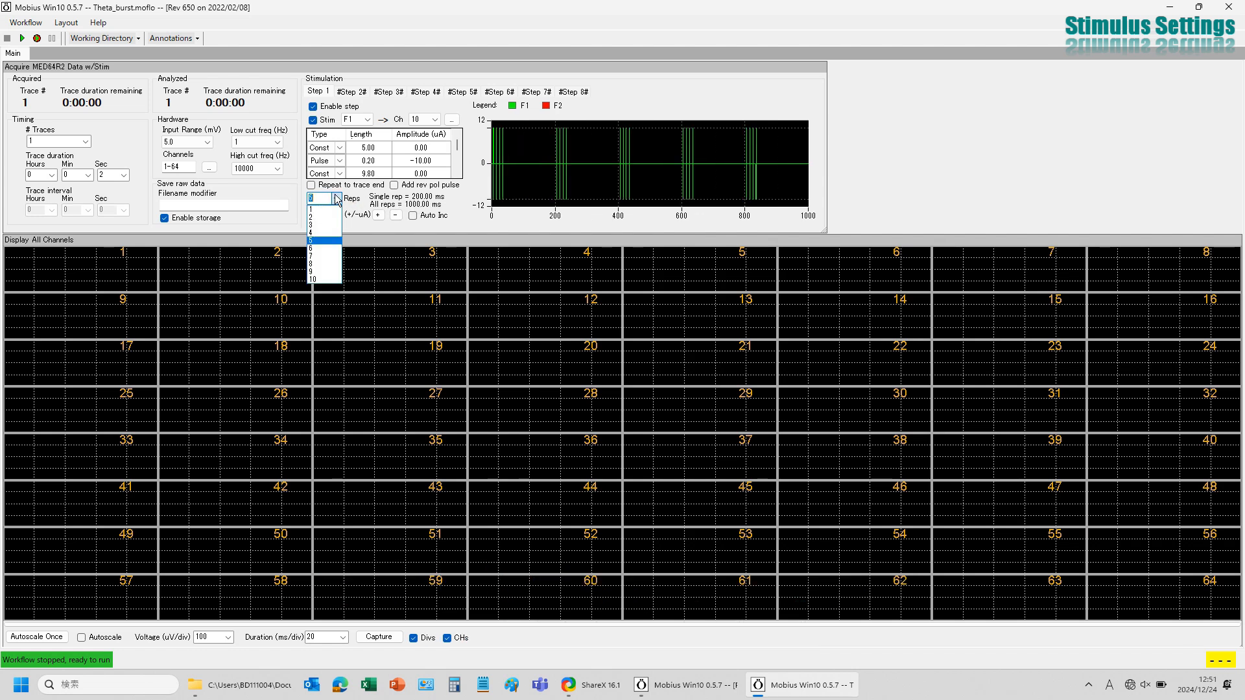
{"action": "left_click", "coordinate": [327, 280]}
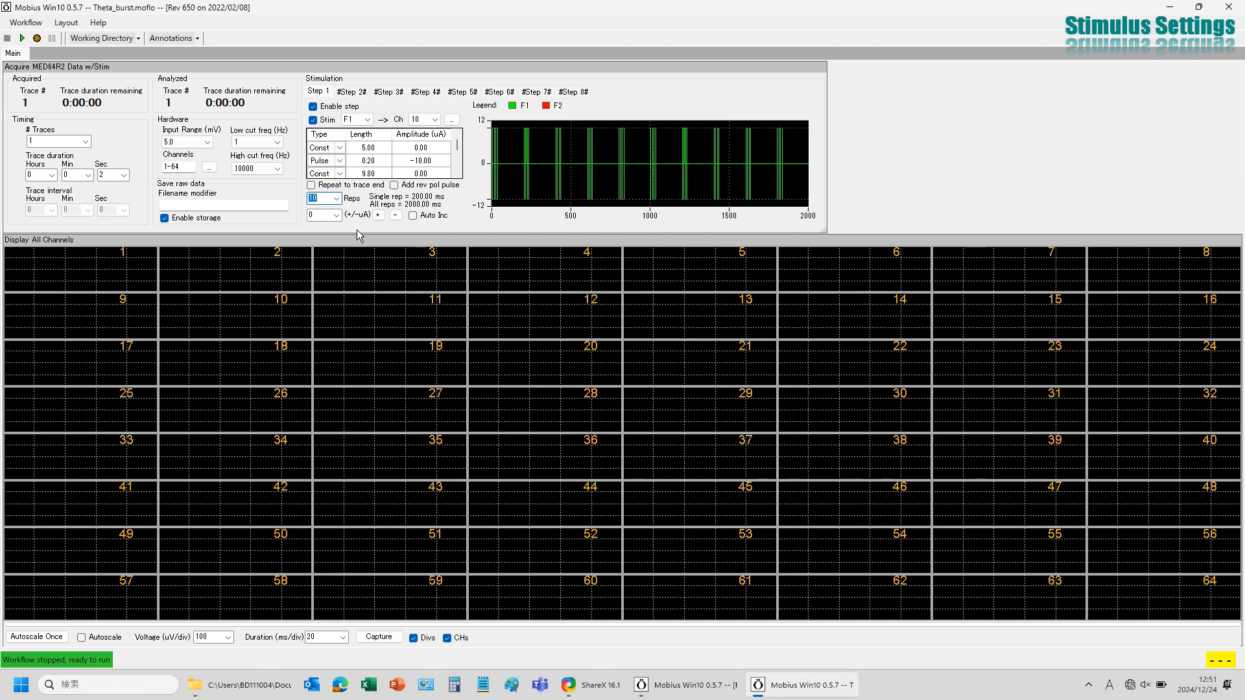
Create a new workflow from the I-O_curve.moflo template in 64MD1_1920x1080, EPs, EP_recording.
{"action": "left_click", "coordinate": [25, 24]}
{"action": "mouse_move", "coordinate": [98, 39]}
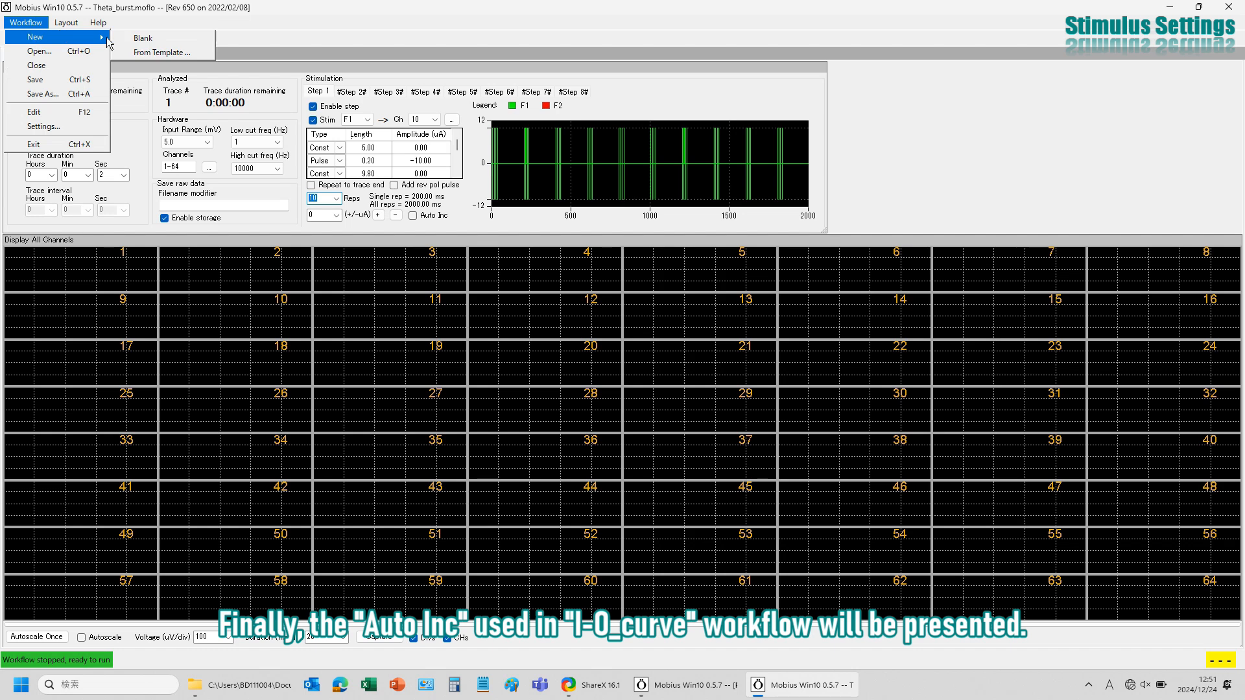
{"action": "left_click", "coordinate": [138, 55]}
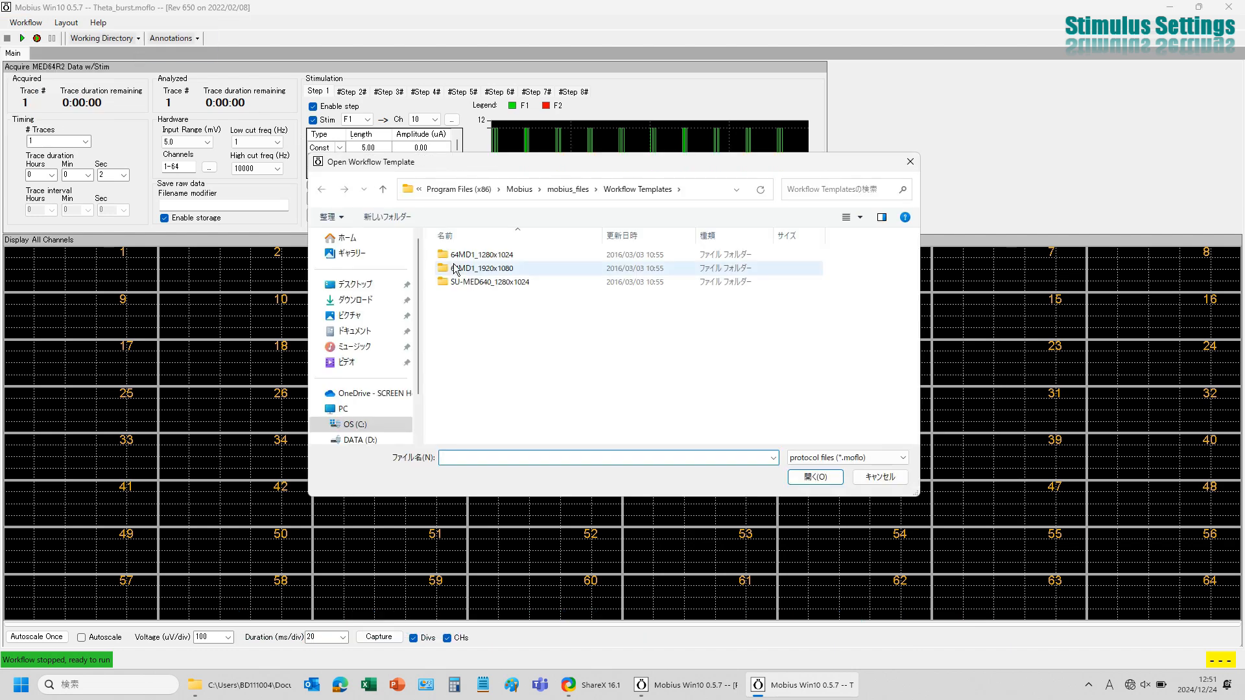
{"action": "double_click", "coordinate": [456, 268]}
{"action": "left_click", "coordinate": [457, 270]}
{"action": "double_click", "coordinate": [457, 269]}
{"action": "double_click", "coordinate": [457, 270]}
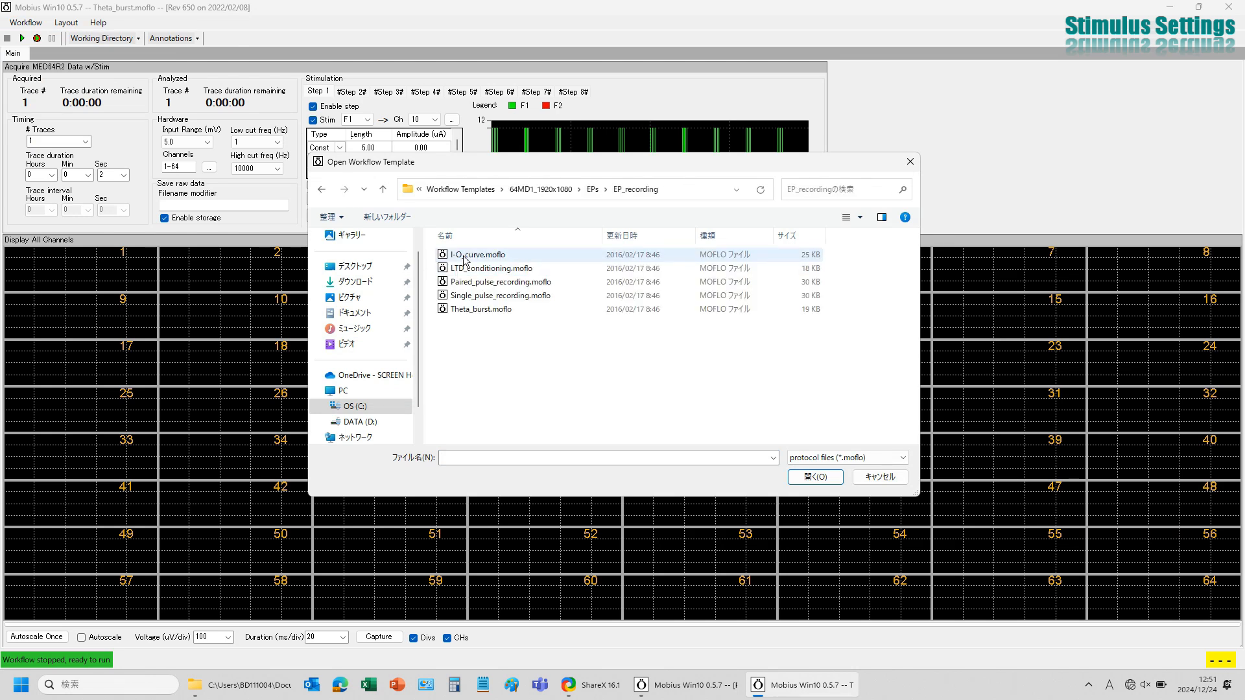
{"action": "double_click", "coordinate": [464, 260]}
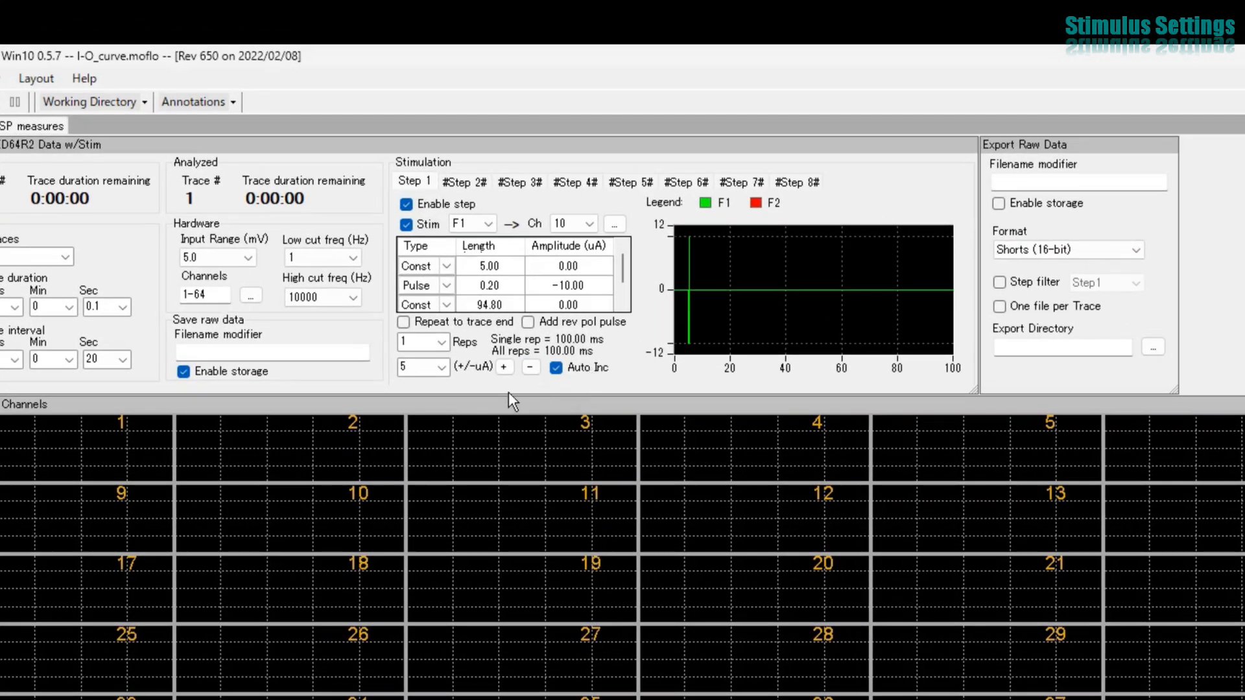
Check the available Auto Inc amplitude increments for Step 1 and the choices for the number of traces.
{"action": "left_click", "coordinate": [440, 369]}
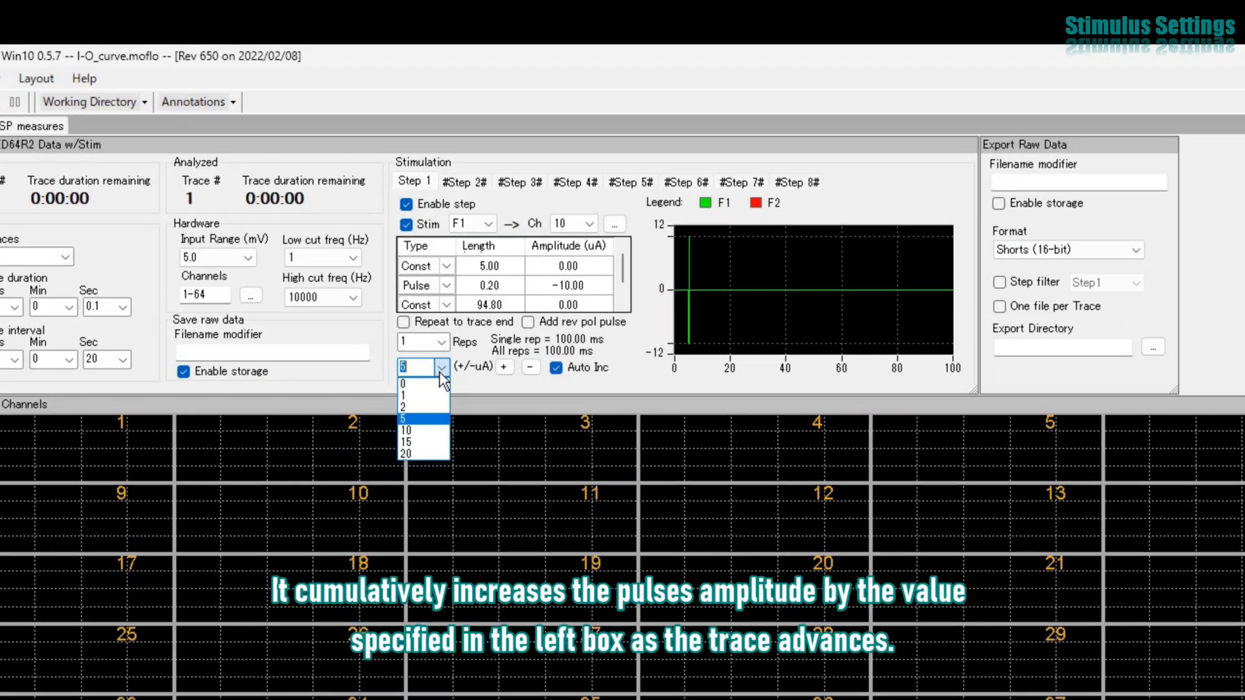
{"action": "left_click", "coordinate": [440, 374]}
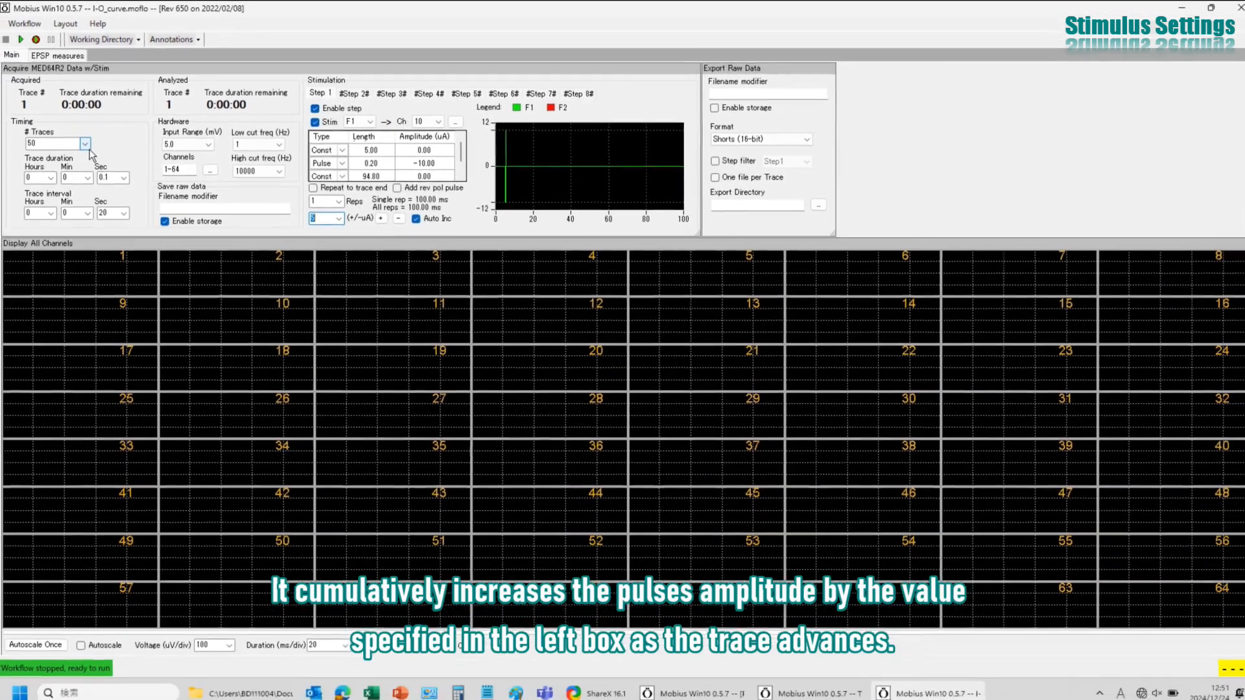
{"action": "left_click", "coordinate": [85, 144]}
{"action": "left_click", "coordinate": [86, 144]}
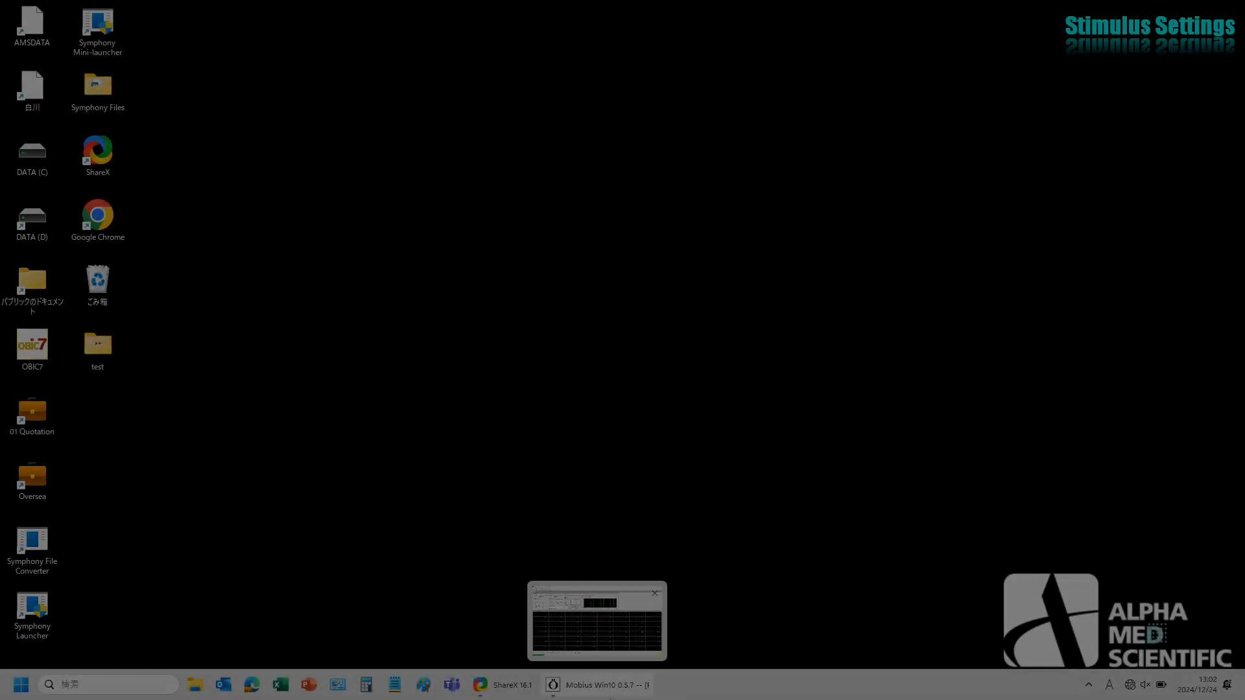
Bring up the Theta_burst workflow, set the first Step 1 pulse's amplitude to -30 uA and the repetitions to 1.
{"action": "left_click", "coordinate": [610, 698]}
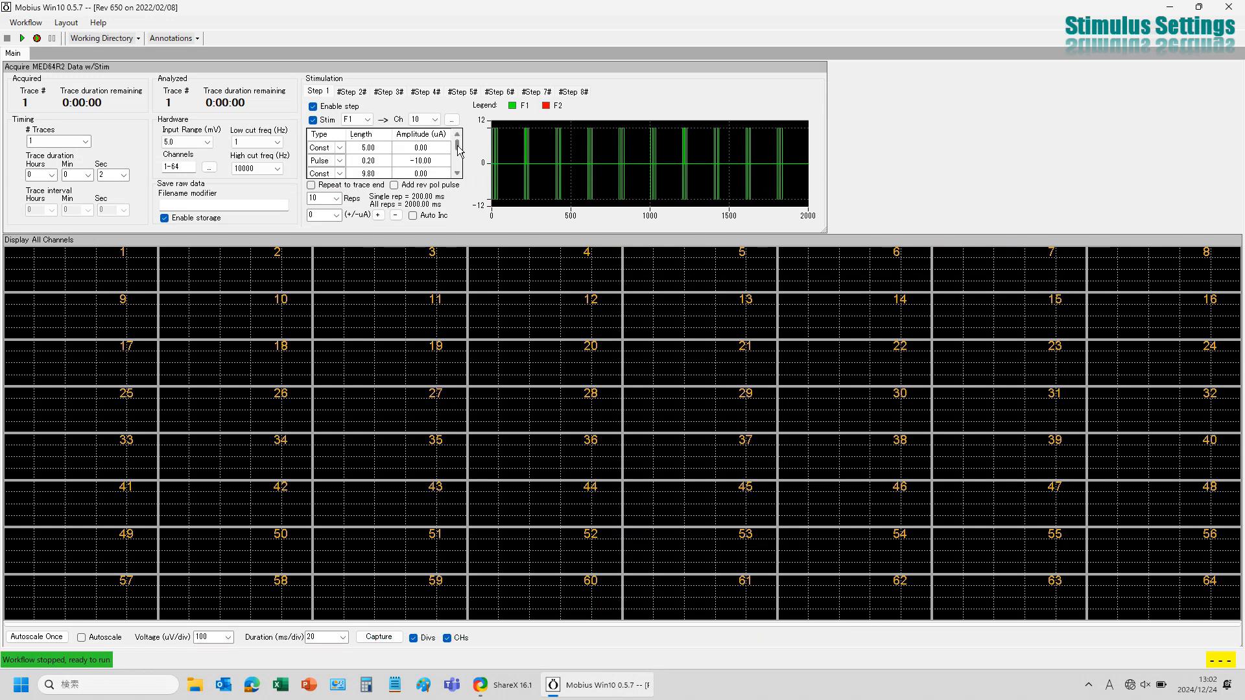
{"action": "mouse_move", "coordinate": [459, 149]}
{"action": "left_mouse_down"}
{"action": "mouse_move", "coordinate": [463, 173]}
{"action": "mouse_move", "coordinate": [461, 143]}
{"action": "left_mouse_up"}
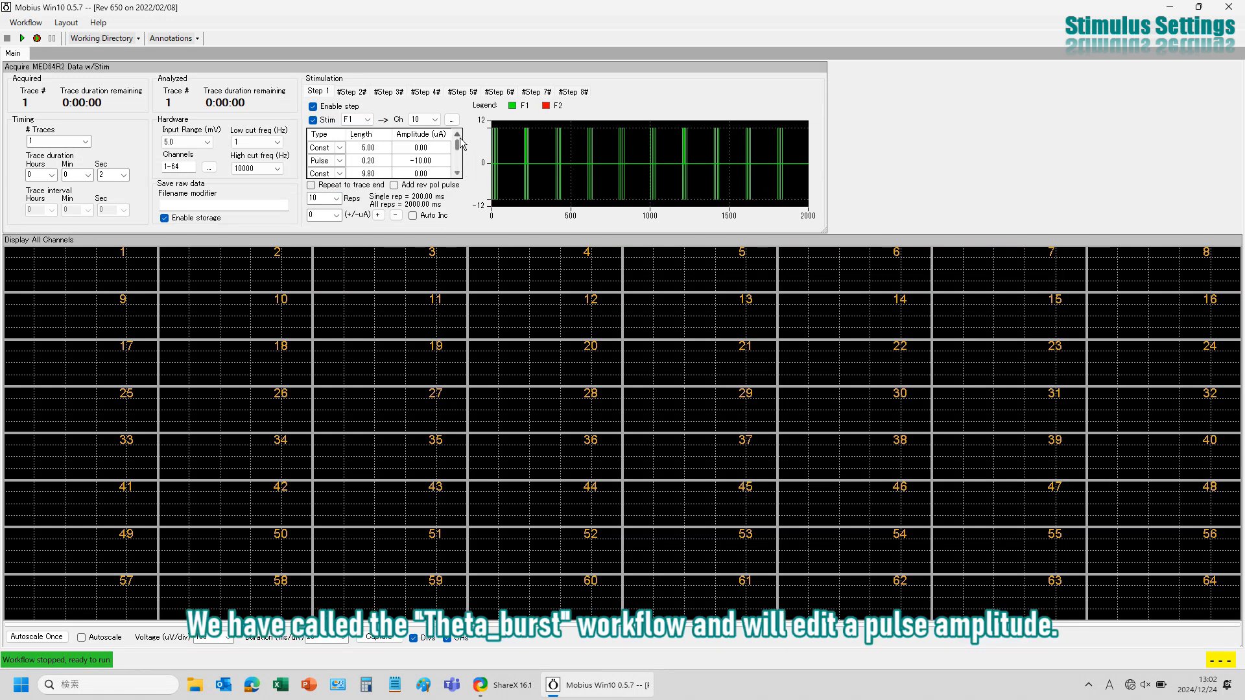
{"action": "left_click", "coordinate": [428, 161]}
{"action": "left_click", "coordinate": [427, 160]}
{"action": "type", "text": "-30"}
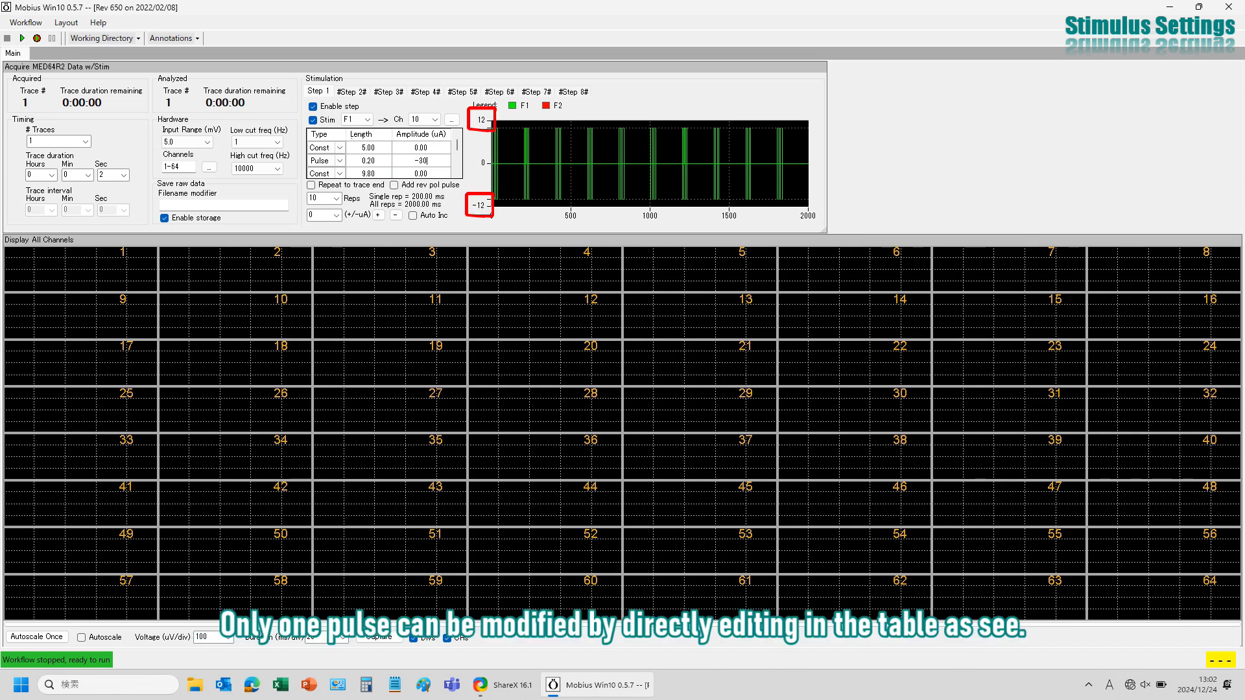
{"action": "key", "text": "Return"}
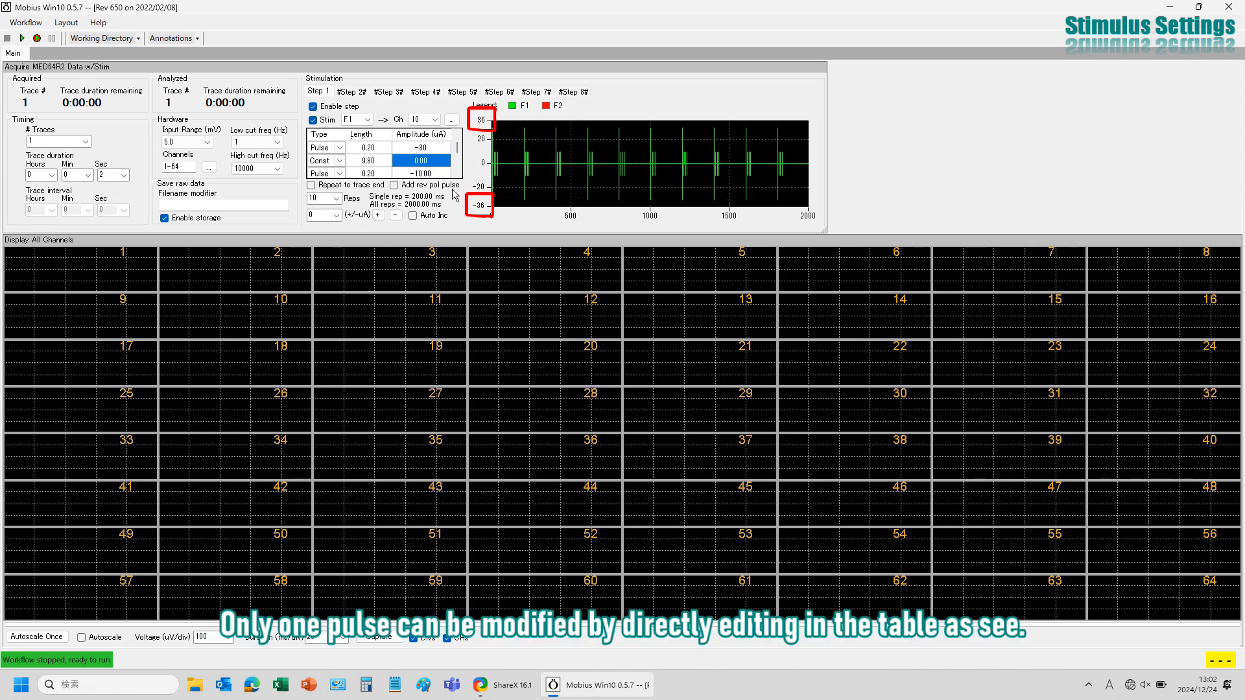
{"action": "left_click", "coordinate": [336, 199]}
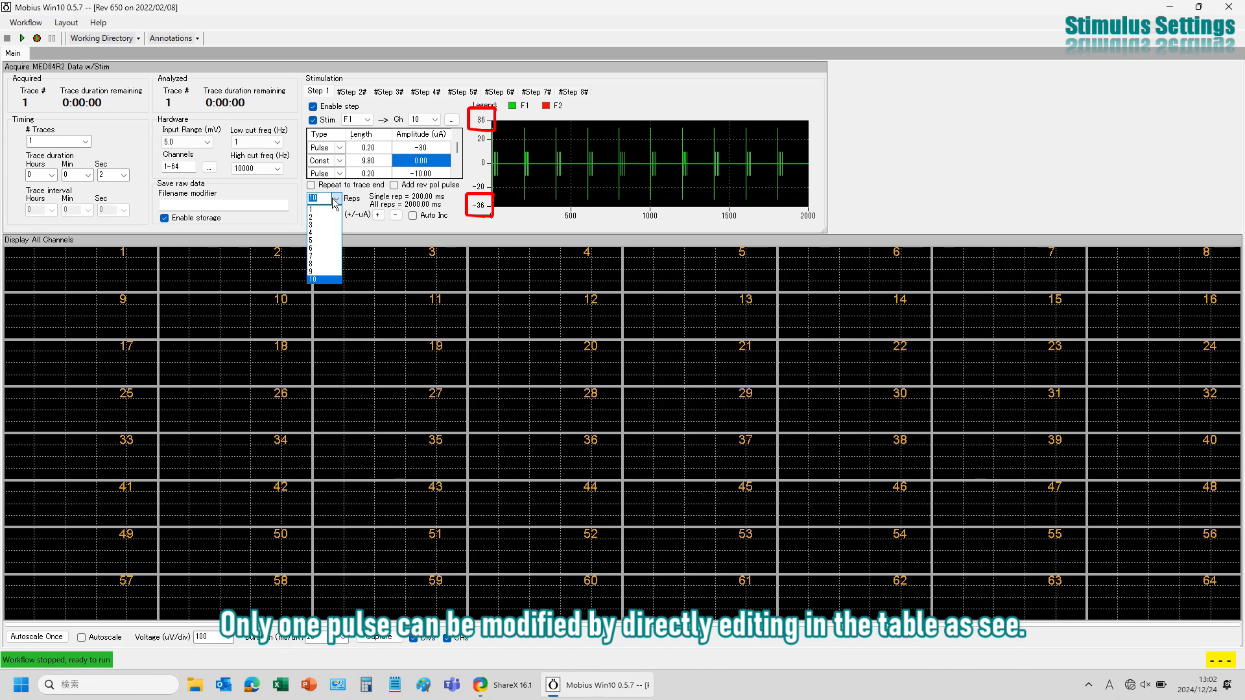
{"action": "left_click", "coordinate": [326, 210]}
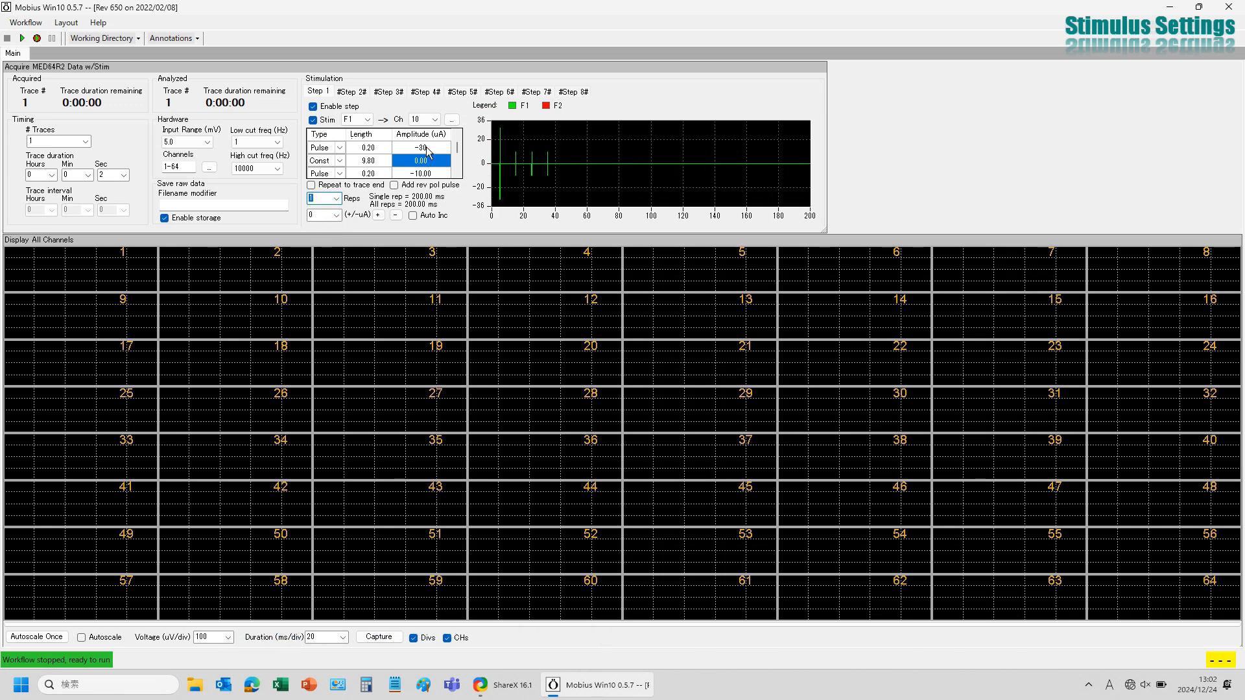
Return the first Step 1 pulse's amplitude to -10 uA and the repetitions to 10.
{"action": "left_click", "coordinate": [427, 151]}
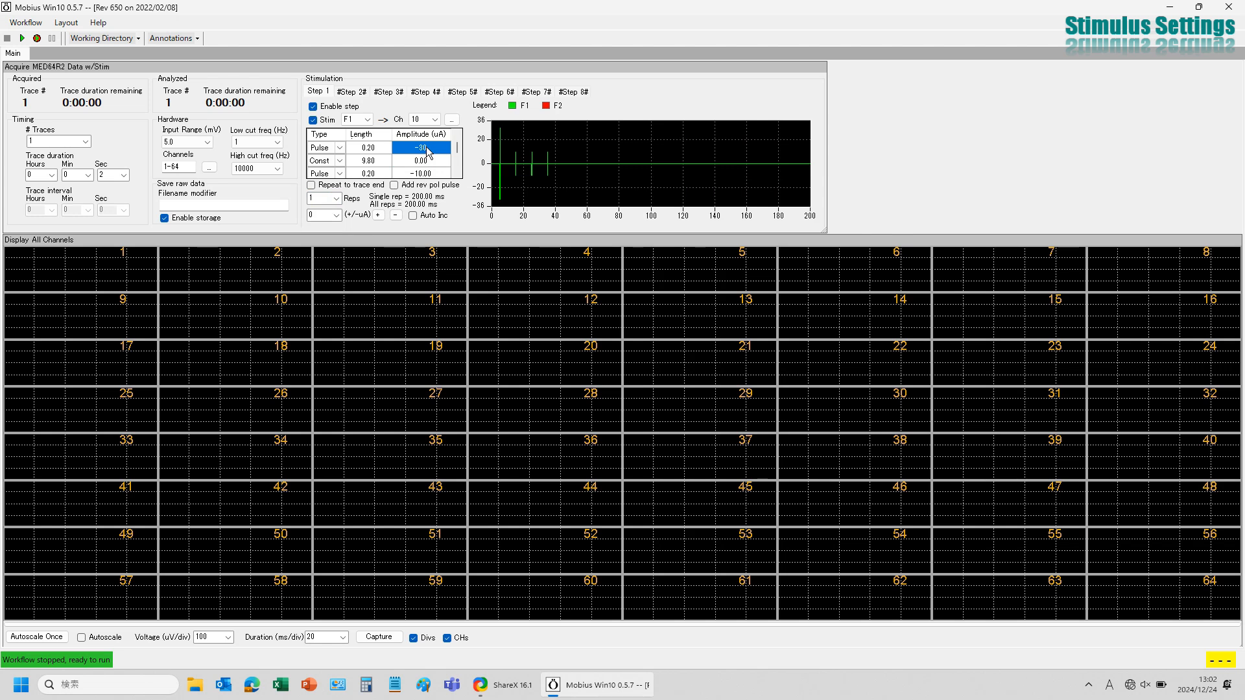
{"action": "left_click", "coordinate": [428, 149]}
{"action": "type", "text": "-"}
{"action": "key", "text": "Return"}
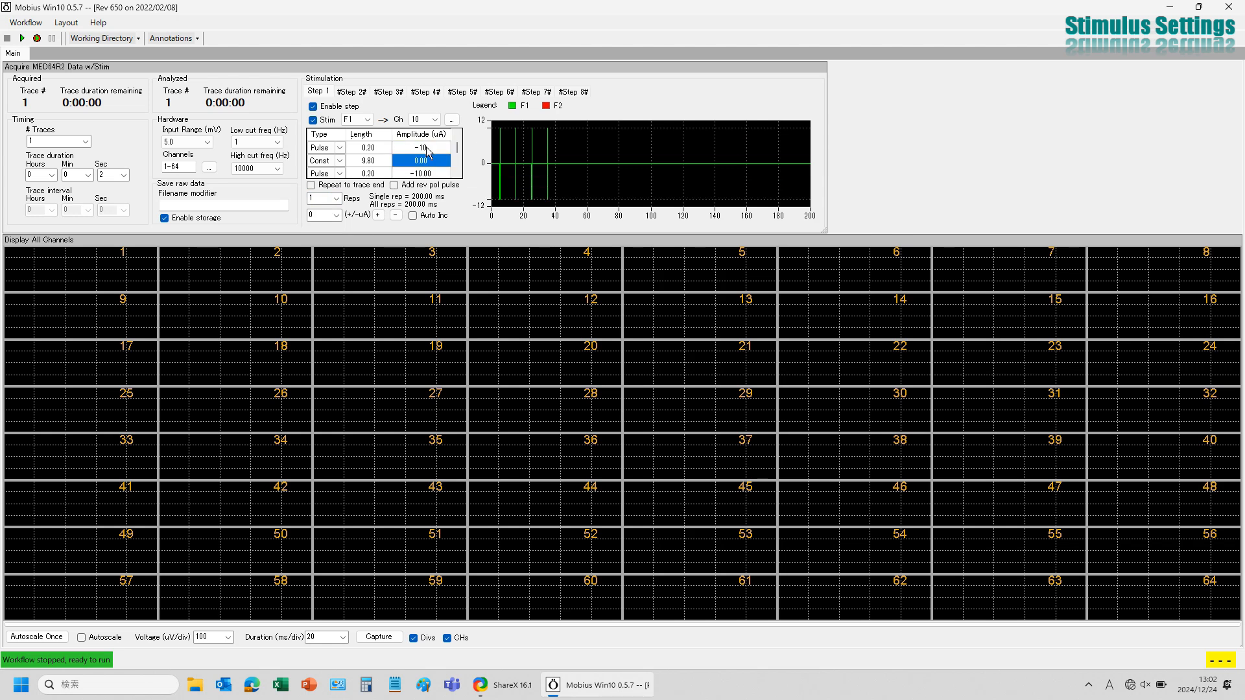
{"action": "left_click", "coordinate": [336, 199]}
{"action": "left_click", "coordinate": [320, 279]}
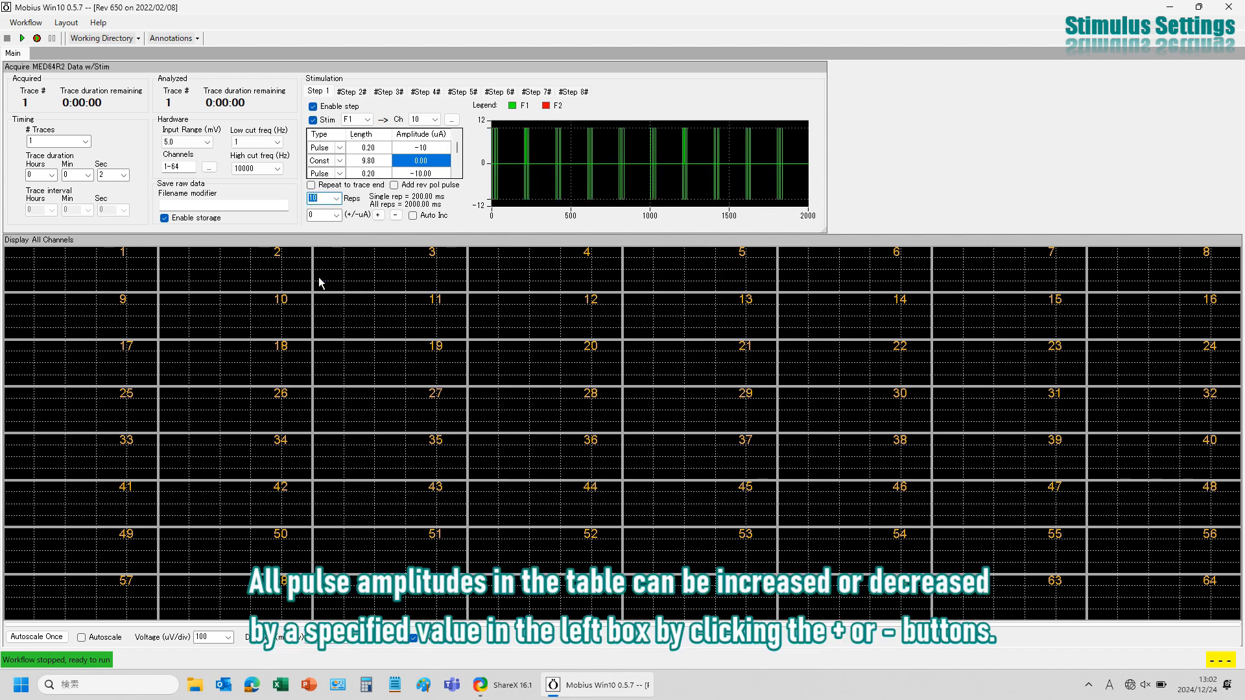
Set the Step 1 amplitude increment to 20 uA, raise all pulse amplitudes by it once, and lower them again by the same amount.
{"action": "left_click", "coordinate": [321, 216]}
{"action": "type", "text": "20"}
{"action": "left_click", "coordinate": [379, 215]}
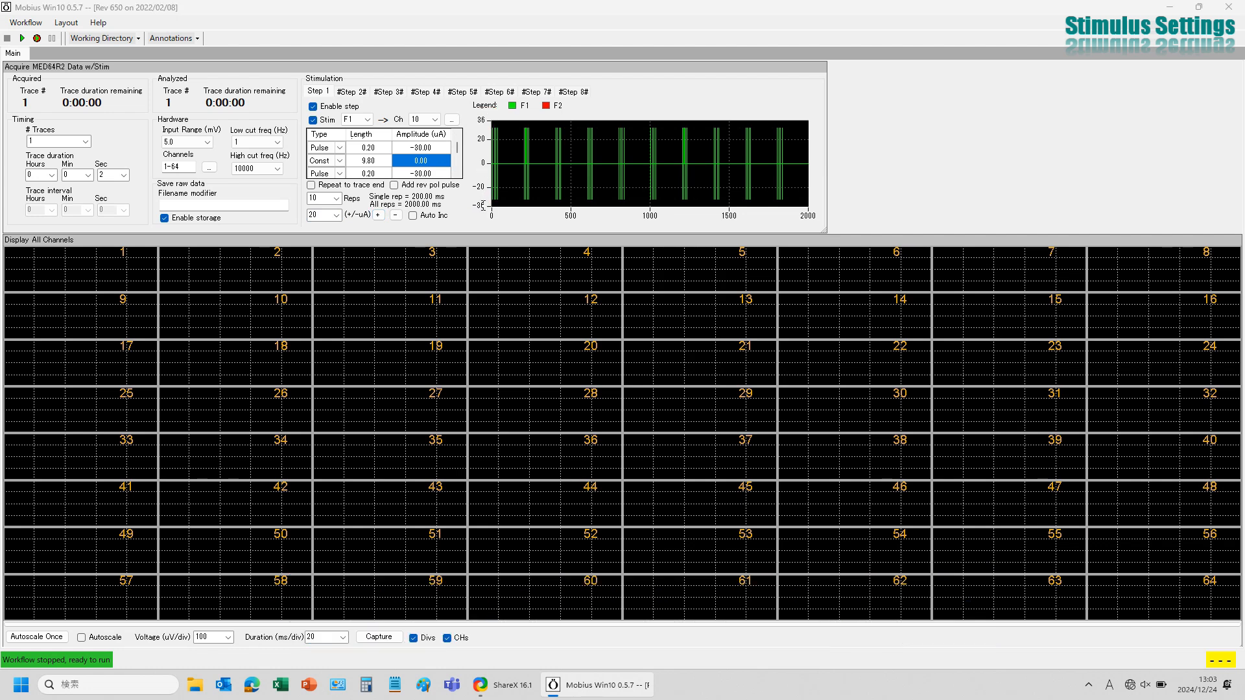
{"action": "left_click", "coordinate": [482, 206]}
{"action": "left_click", "coordinate": [397, 216]}
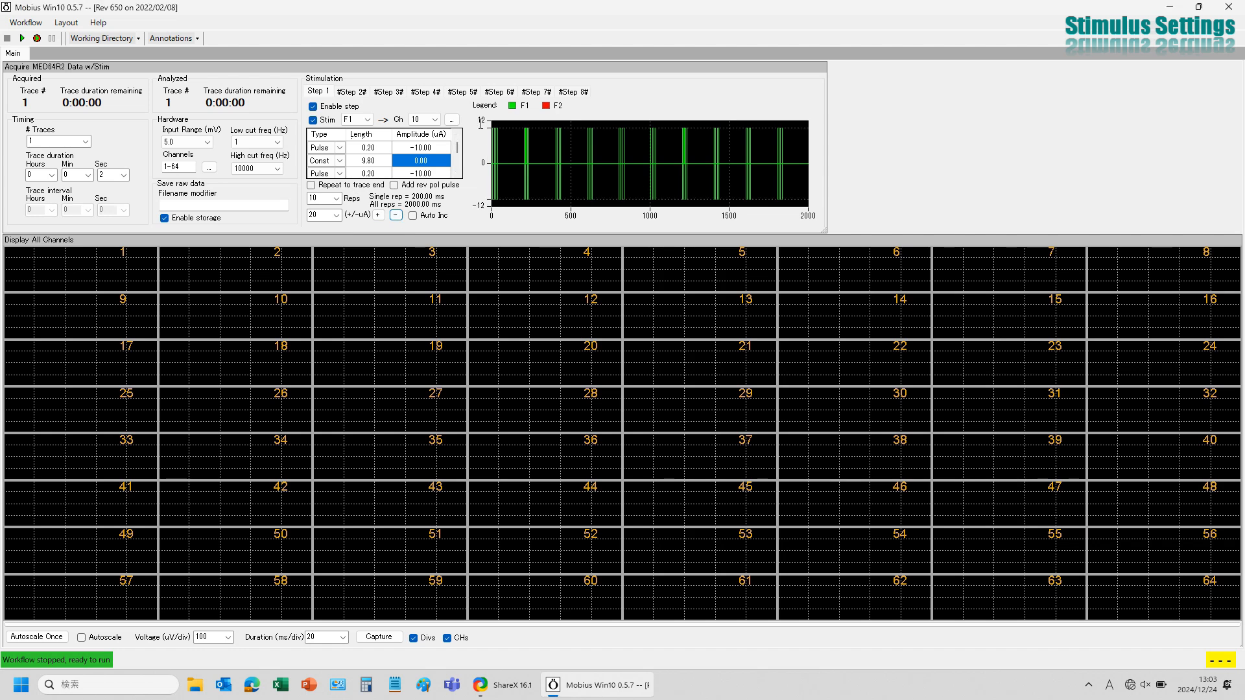
{"action": "left_click", "coordinate": [481, 121]}
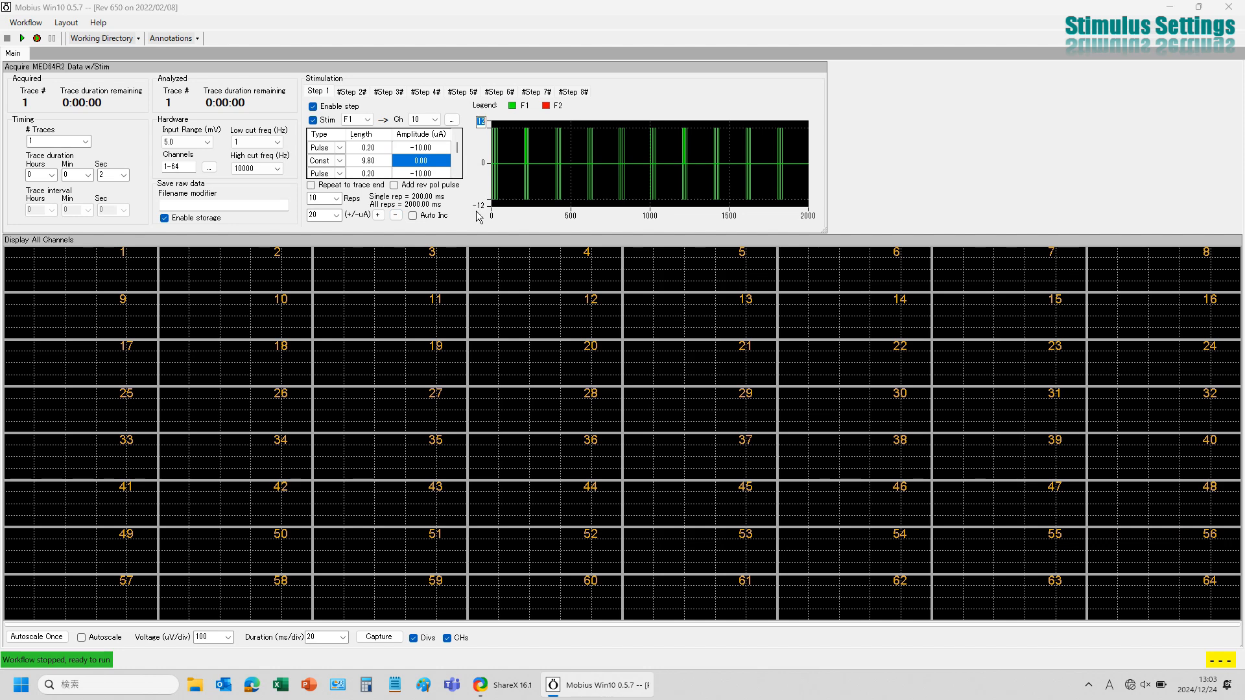
{"action": "left_click", "coordinate": [479, 206]}
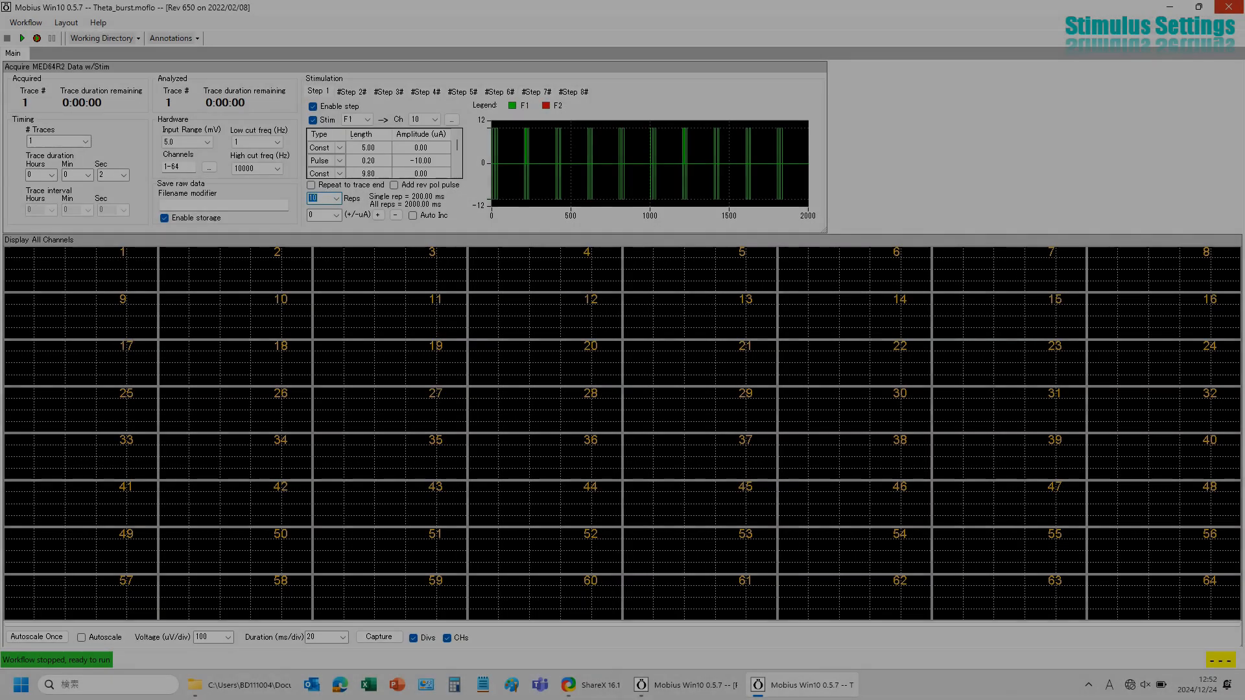
Close the Theta_burst workflow and the remaining workflow with EPSP measures, discarding the unsaved protocol changes in both.
{"action": "left_click", "coordinate": [1228, 7]}
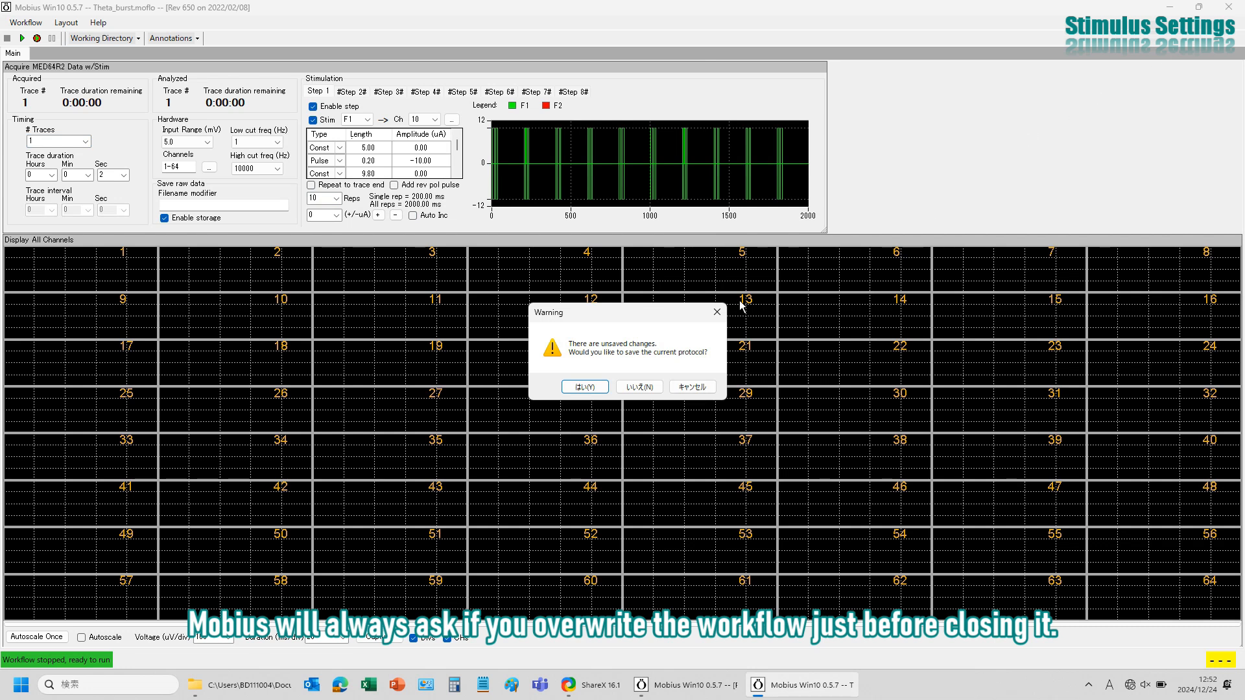
{"action": "left_click", "coordinate": [636, 393]}
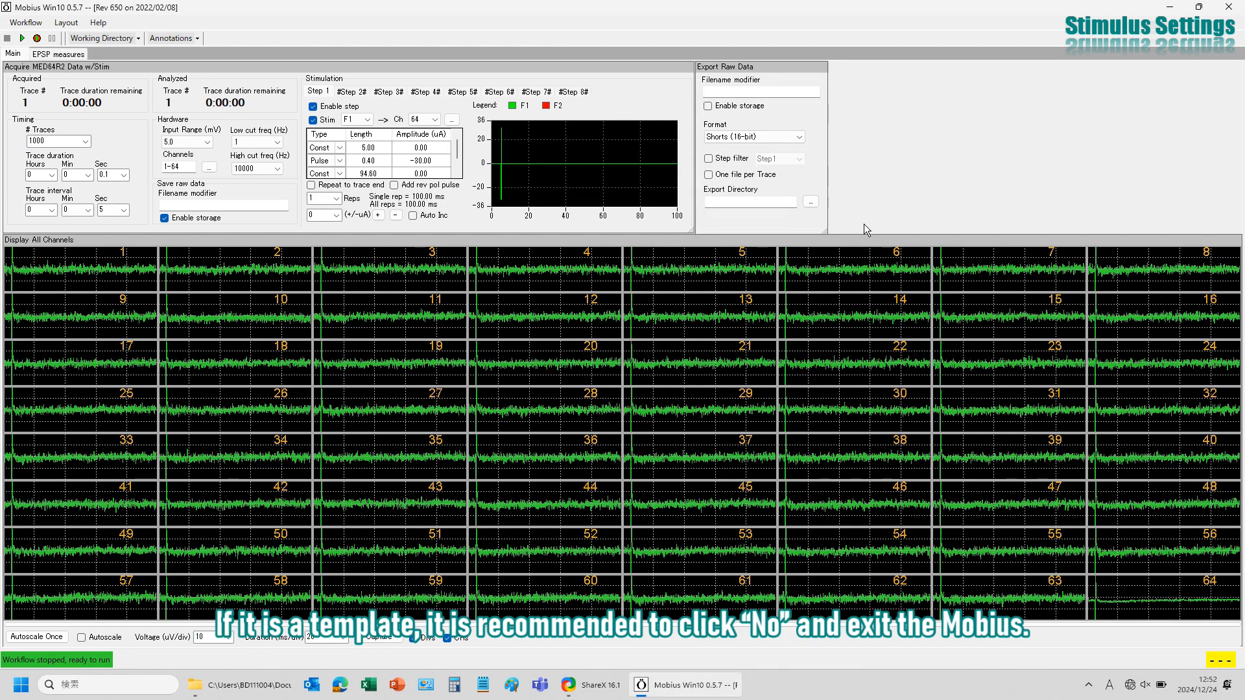
{"action": "left_click", "coordinate": [1225, 13]}
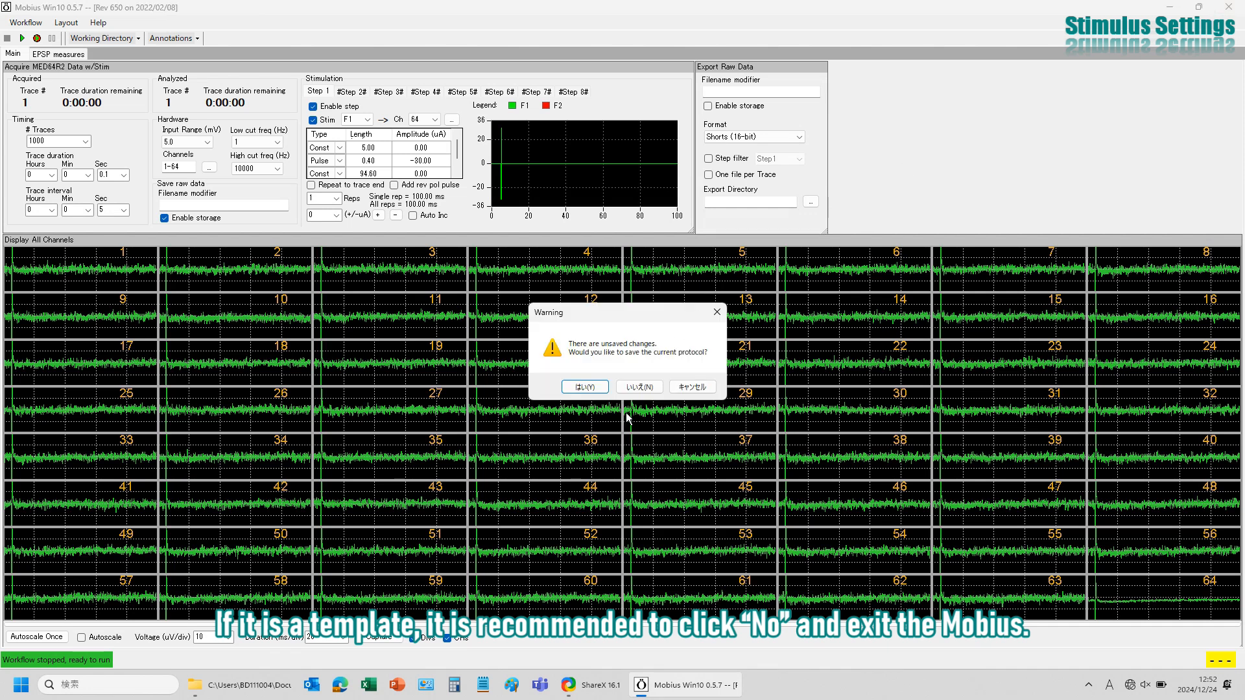
{"action": "left_click", "coordinate": [650, 392]}
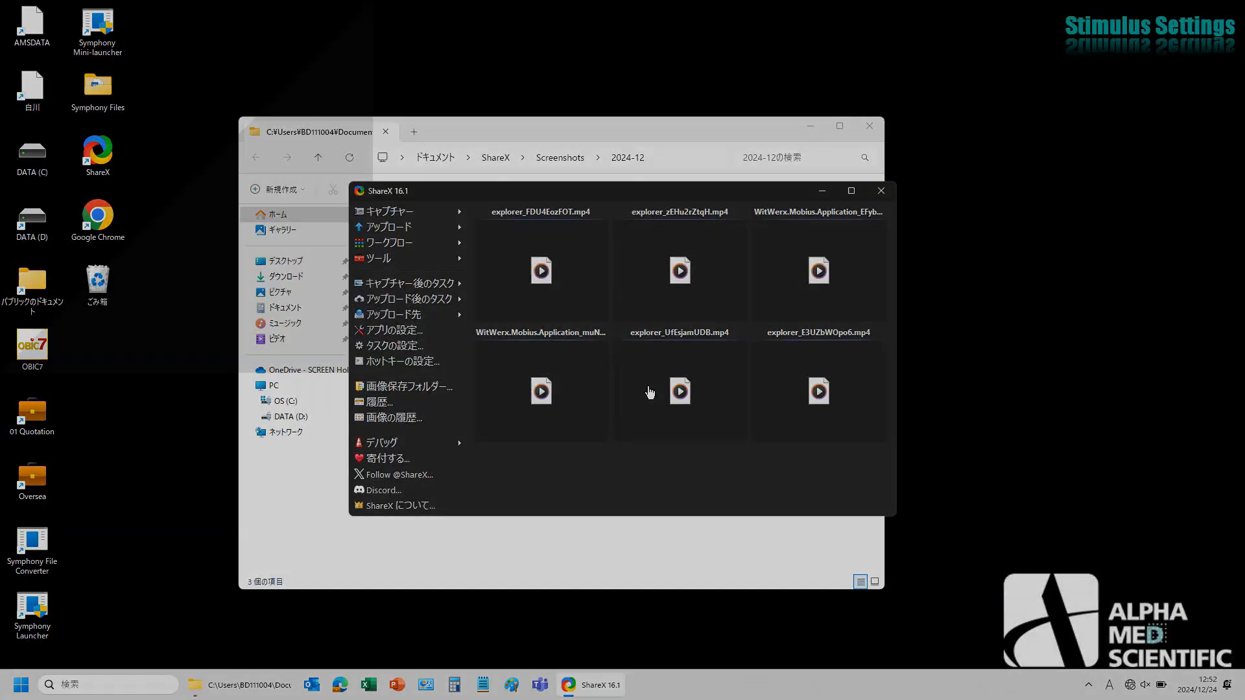